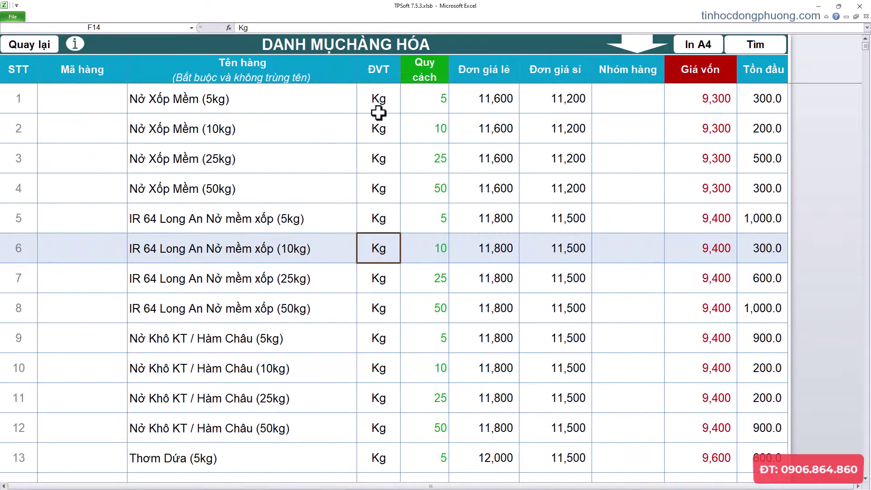
Step: Review the catalogue's product names (Nở Xốp Mềm 5kg/10kg/25kg, IR 64 Long An 5kg), units and bag sizes
{"action": "left_click", "coordinate": [382, 100]}
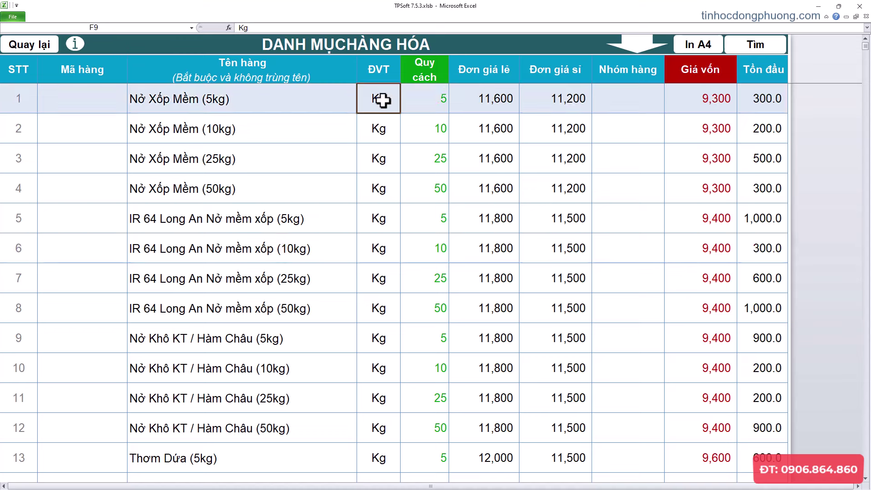
{"action": "left_click", "coordinate": [313, 107]}
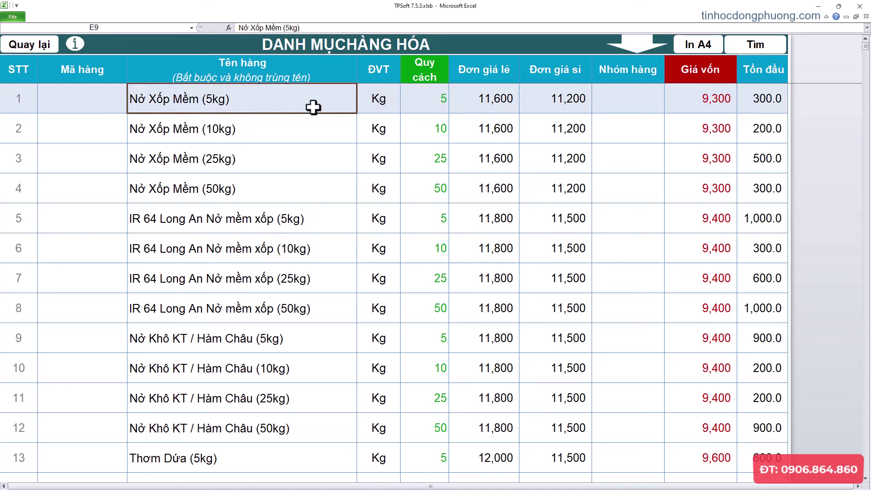
{"action": "left_click", "coordinate": [293, 134]}
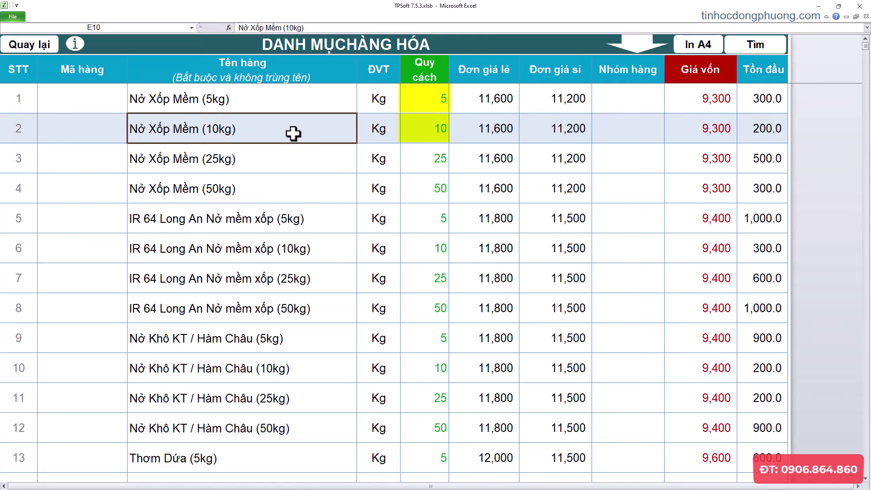
{"action": "left_click", "coordinate": [292, 155]}
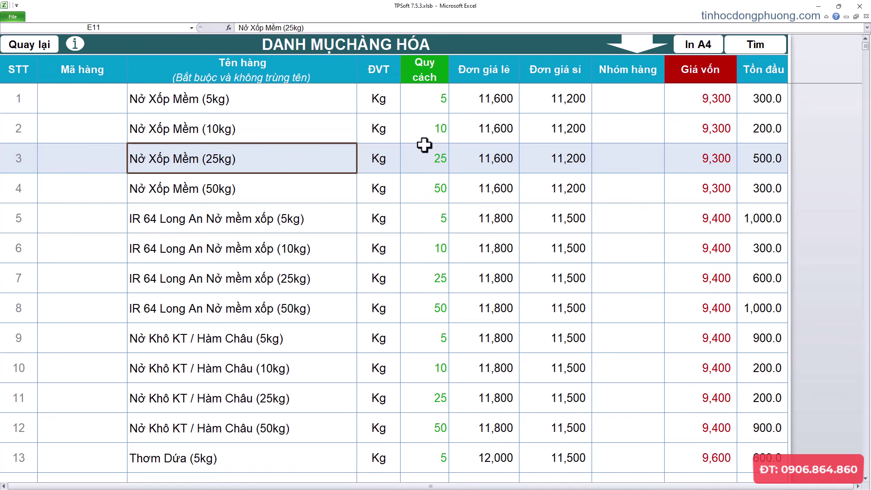
{"action": "left_click", "coordinate": [261, 217]}
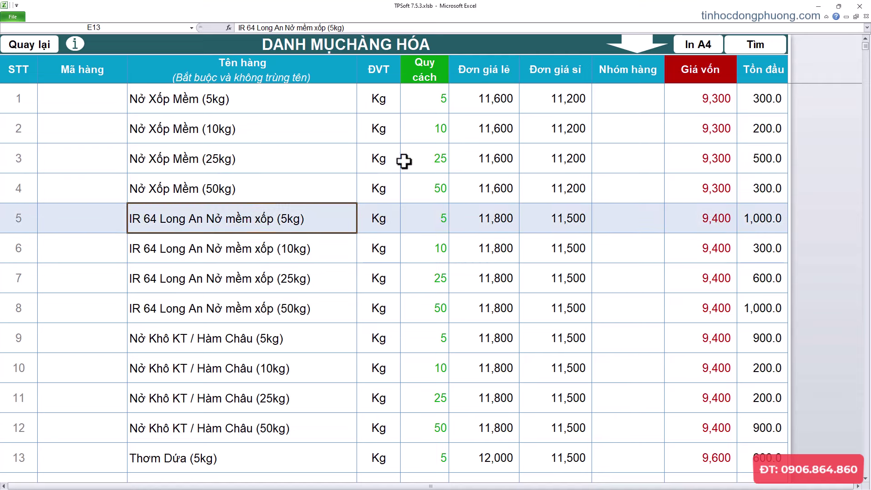
{"action": "left_click", "coordinate": [336, 125]}
{"action": "left_click", "coordinate": [371, 120]}
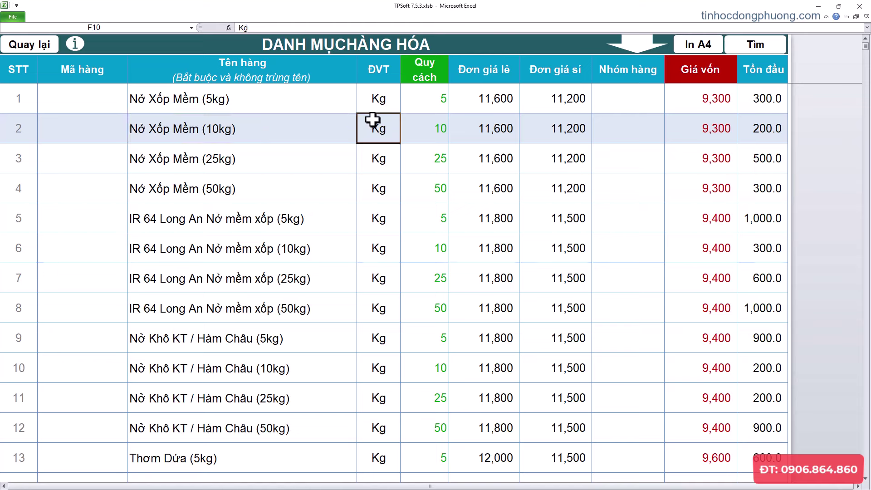
{"action": "left_click", "coordinate": [374, 109]}
{"action": "left_click", "coordinate": [424, 107]}
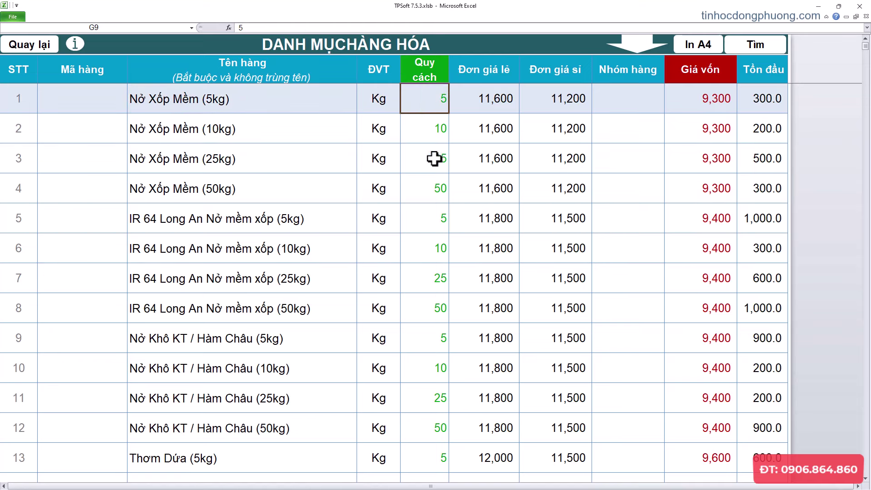
{"action": "left_click", "coordinate": [424, 136]}
{"action": "left_click", "coordinate": [262, 129]}
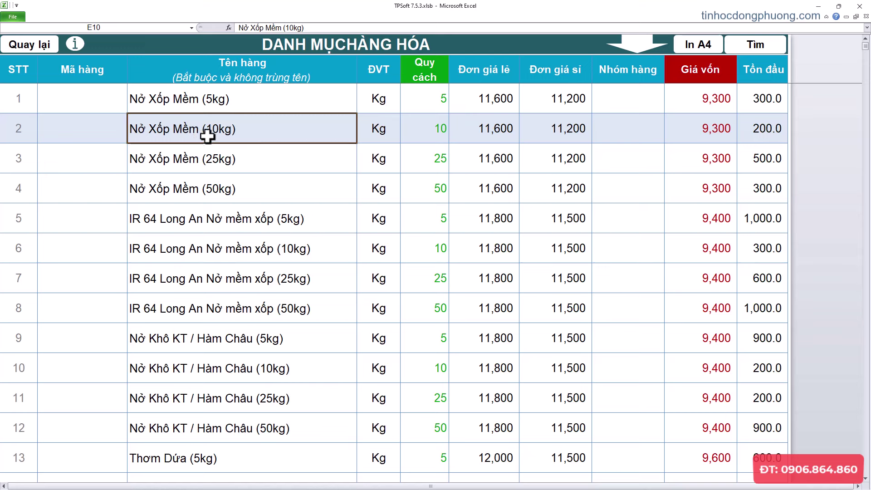
{"action": "left_click", "coordinate": [422, 131]}
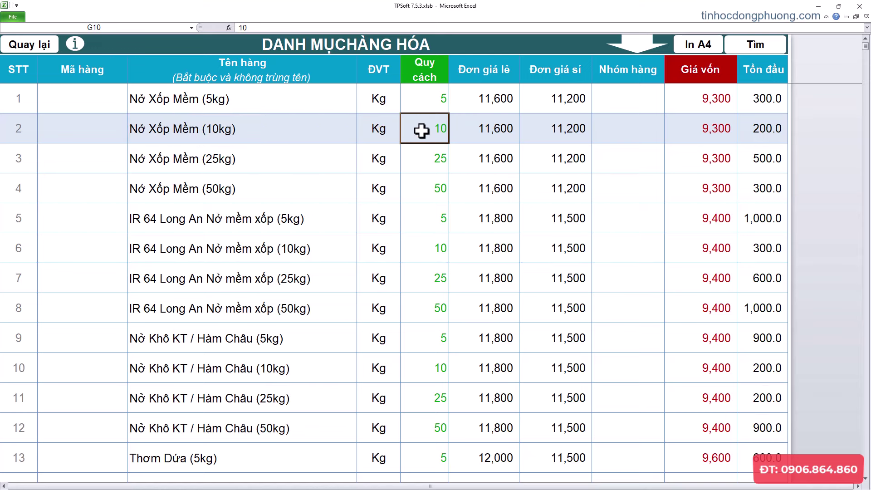
Step: Check the 10kg product's retail and 11,200 wholesale prices and the opening stock, then return to the main menu
{"action": "left_click", "coordinate": [494, 123]}
{"action": "left_click", "coordinate": [538, 123]}
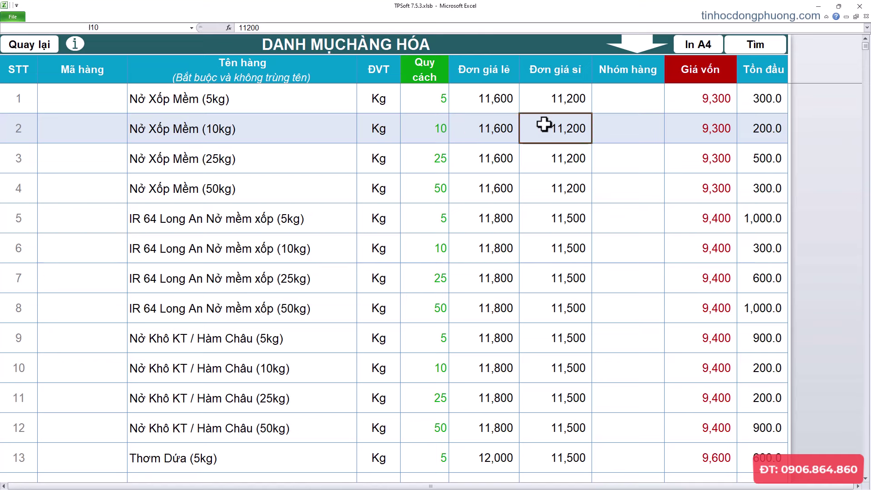
{"action": "left_click", "coordinate": [765, 110]}
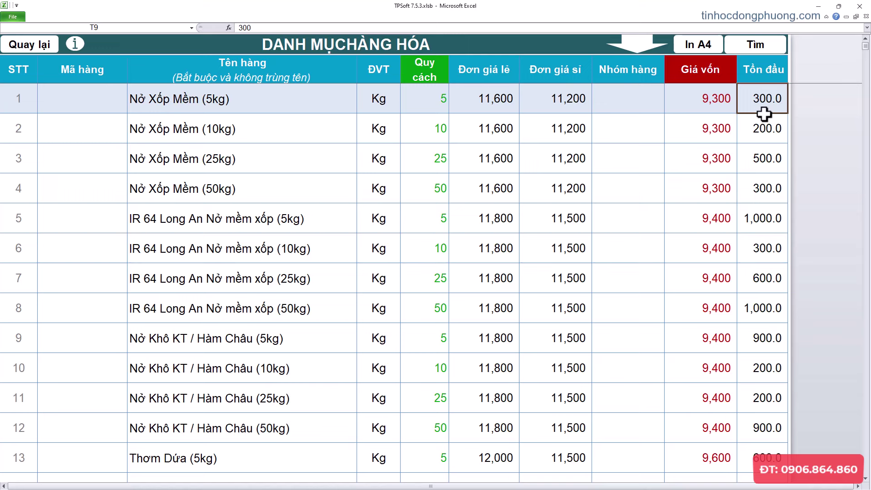
{"action": "left_click", "coordinate": [231, 103]}
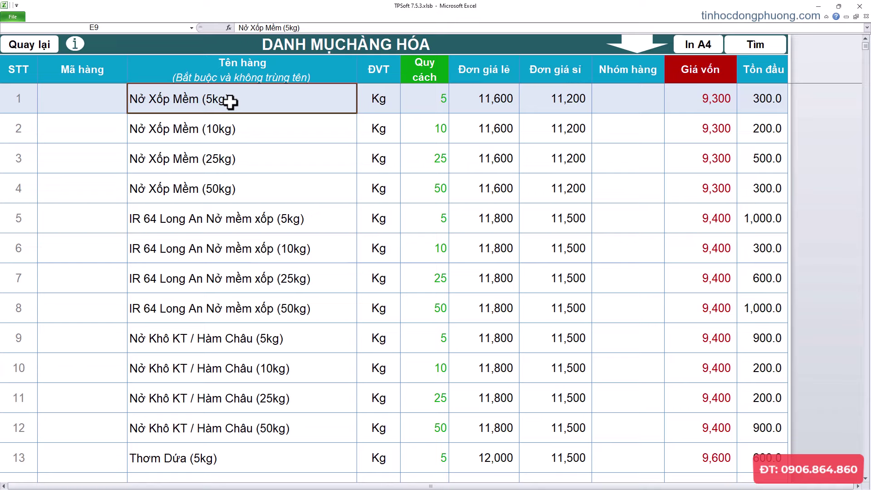
{"action": "left_click", "coordinate": [774, 104]}
{"action": "left_click", "coordinate": [25, 50]}
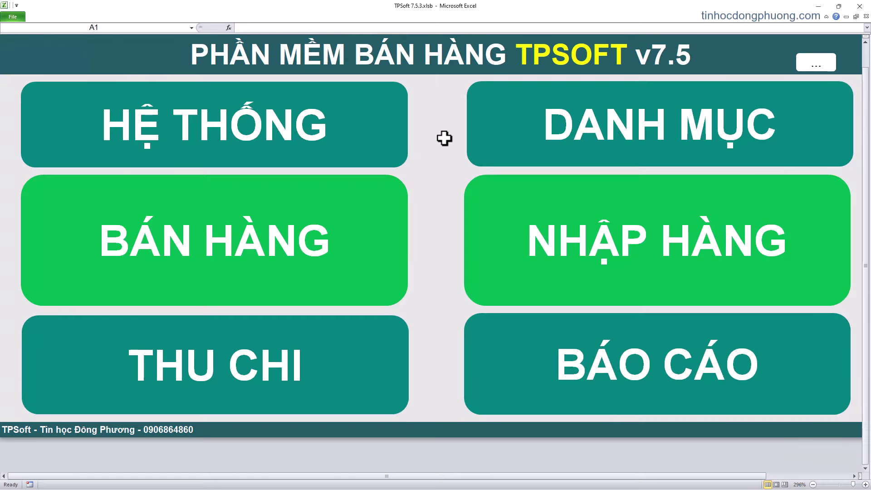
Step: Look over the customer list from DANH MỤC, then go back to the main menu
{"action": "left_click", "coordinate": [712, 120]}
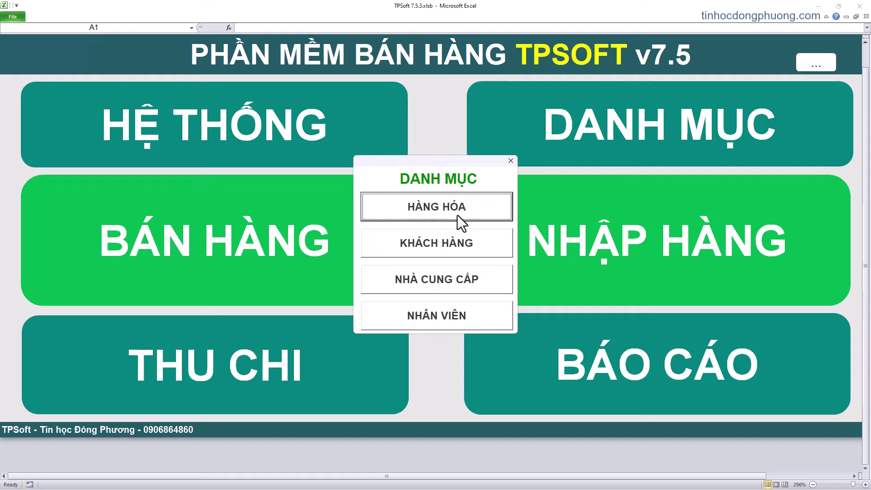
{"action": "left_click", "coordinate": [447, 239]}
{"action": "left_click", "coordinate": [130, 144]}
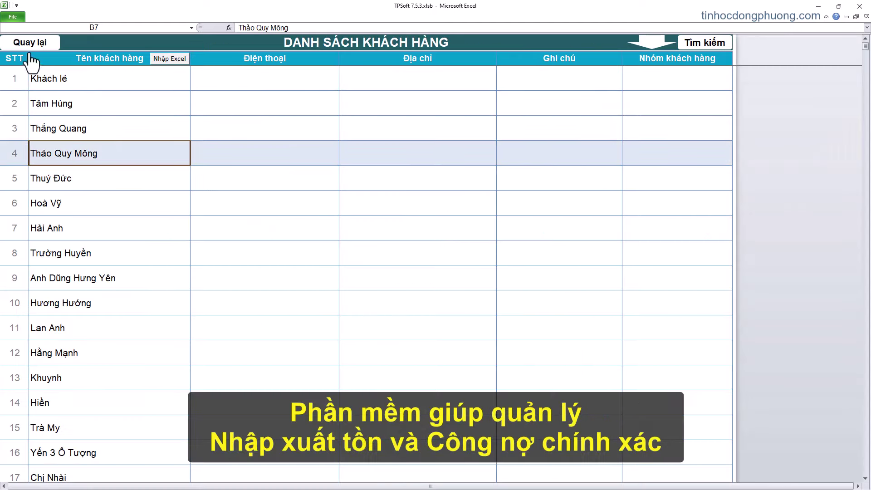
{"action": "left_click", "coordinate": [30, 48]}
Step: Close the DANH MỤC choices and bring up the BÁN HÀNG sales invoice sheet
{"action": "left_click", "coordinate": [535, 100]}
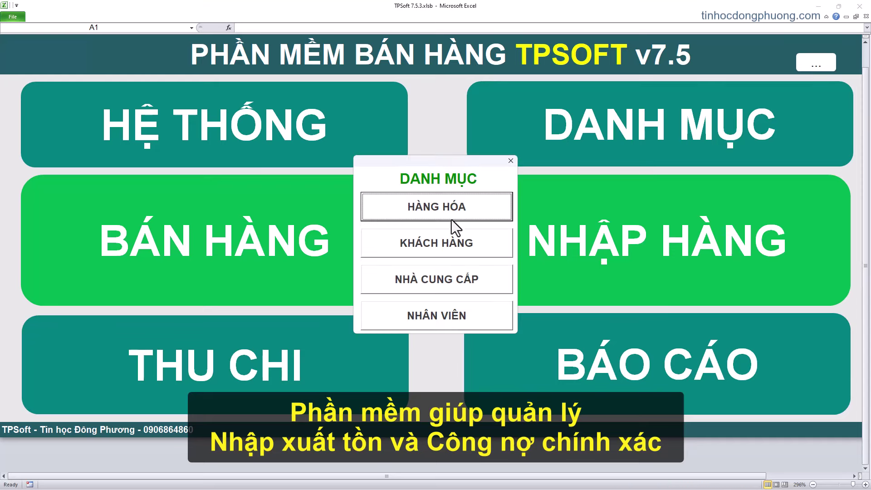
{"action": "left_click", "coordinate": [512, 161]}
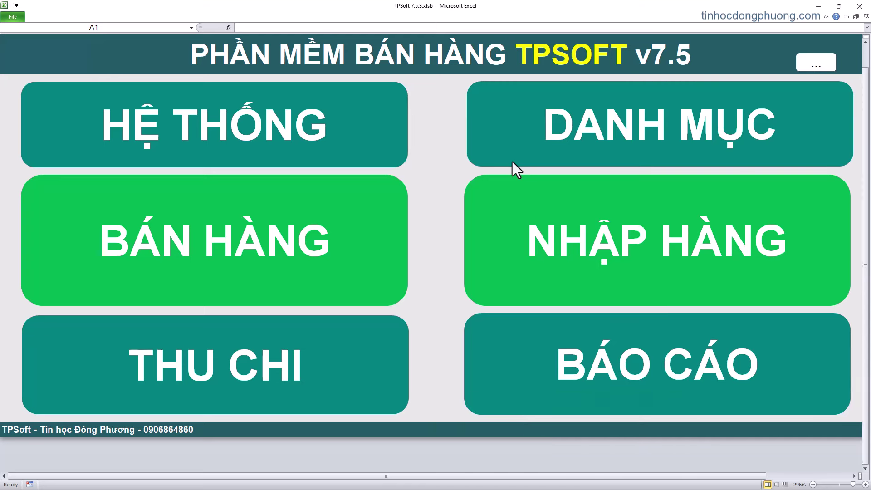
{"action": "left_click", "coordinate": [229, 248]}
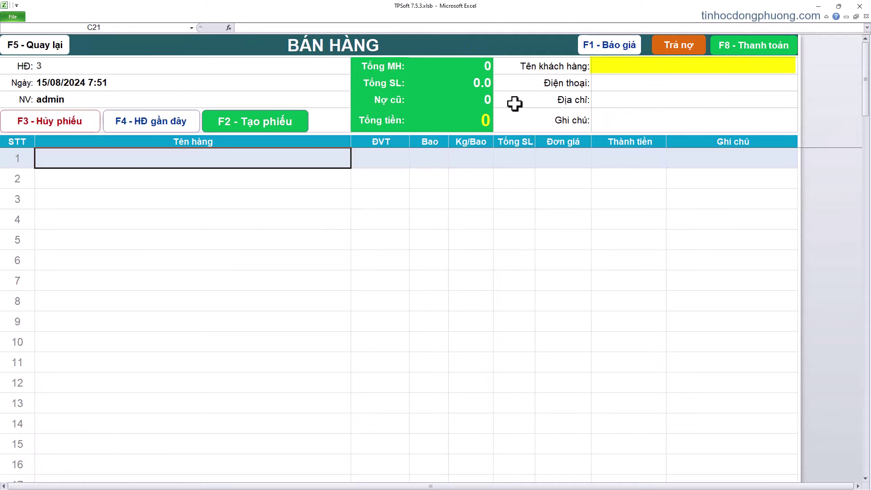
Step: Search a customer by name for invoice HĐ 3, then switch it back to the Khách lẻ walk-in customer
{"action": "left_click", "coordinate": [630, 69]}
{"action": "left_click", "coordinate": [409, 193]}
{"action": "left_click_drag", "start_coordinate": [409, 194], "coordinate": [411, 253]}
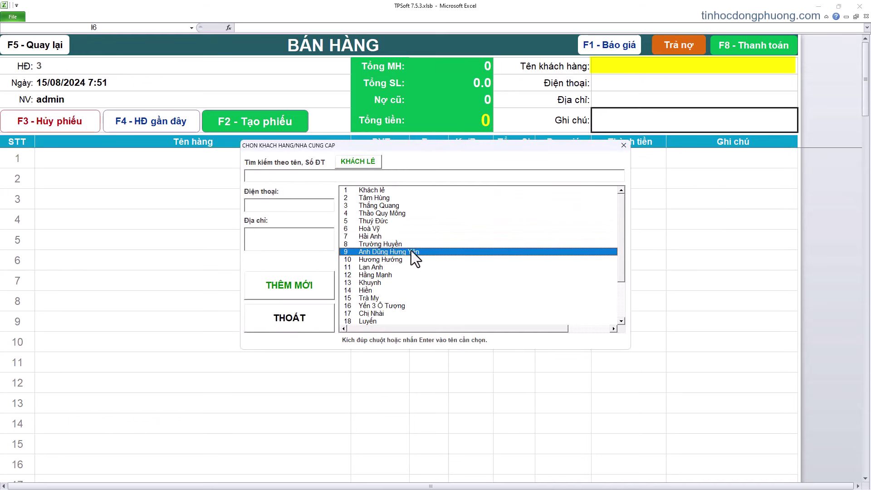
{"action": "left_click", "coordinate": [368, 175]}
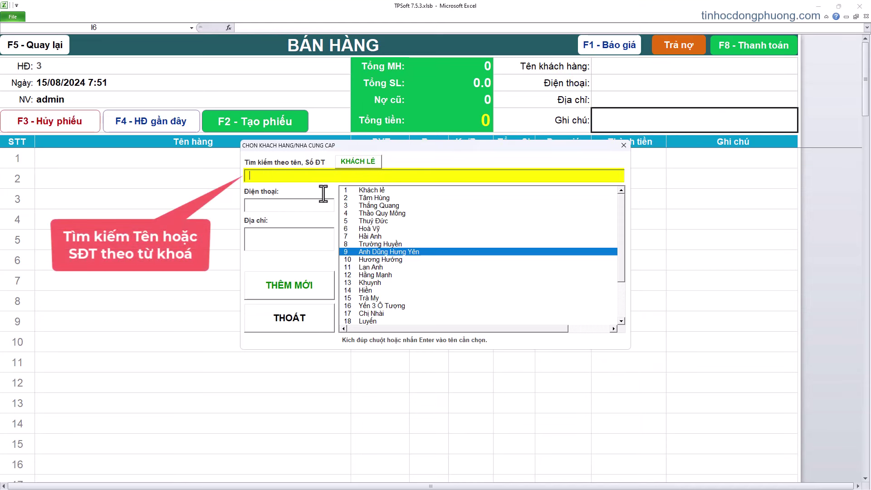
{"action": "type", "text": "hoa vy"}
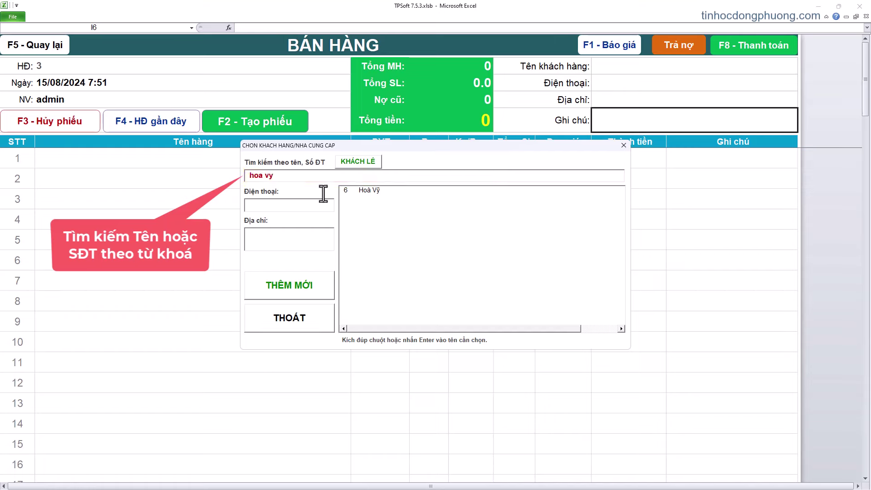
{"action": "double_click", "coordinate": [383, 191]}
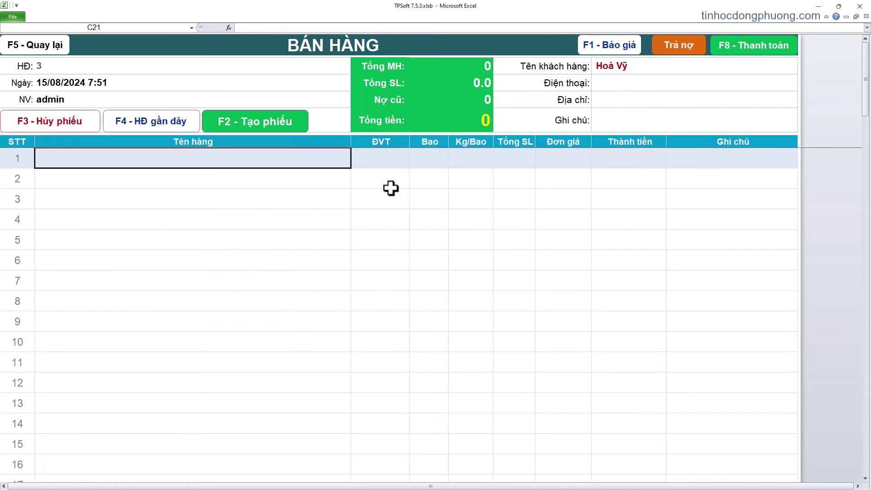
{"action": "left_click", "coordinate": [628, 77]}
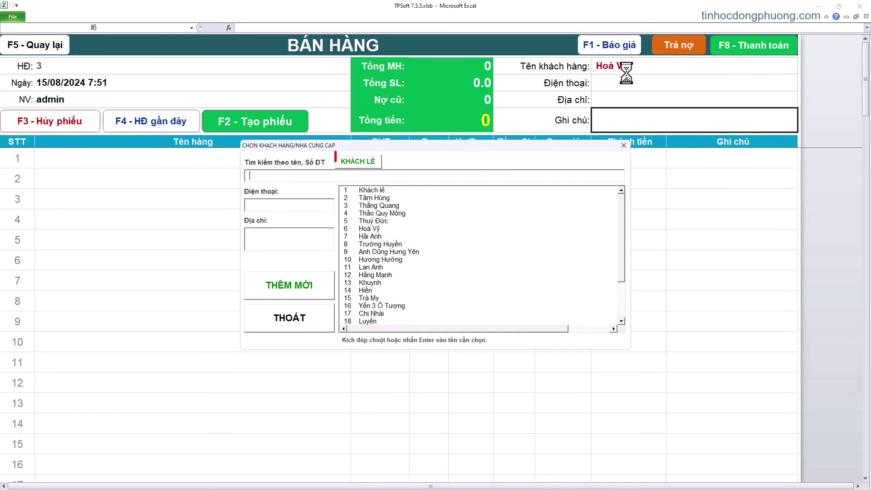
{"action": "left_click", "coordinate": [358, 162]}
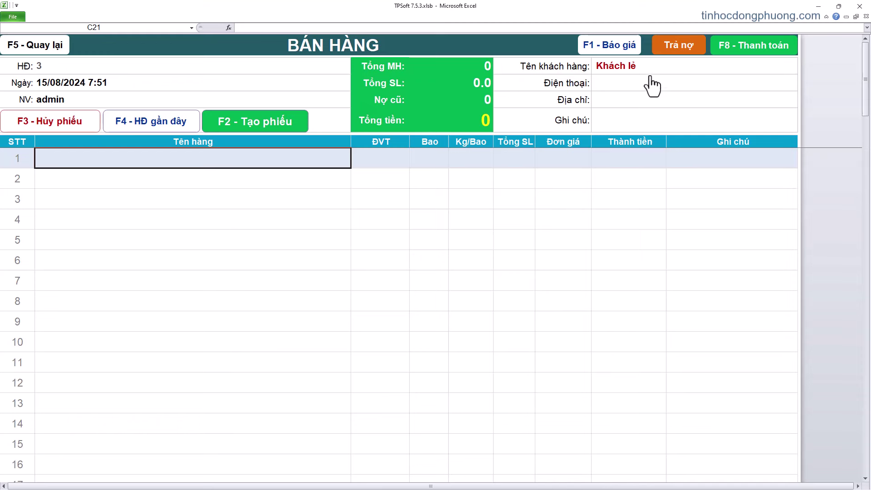
Step: Create a new customer by typing their name, passing the phone and address fields, and put them on the invoice
{"action": "left_click", "coordinate": [650, 74]}
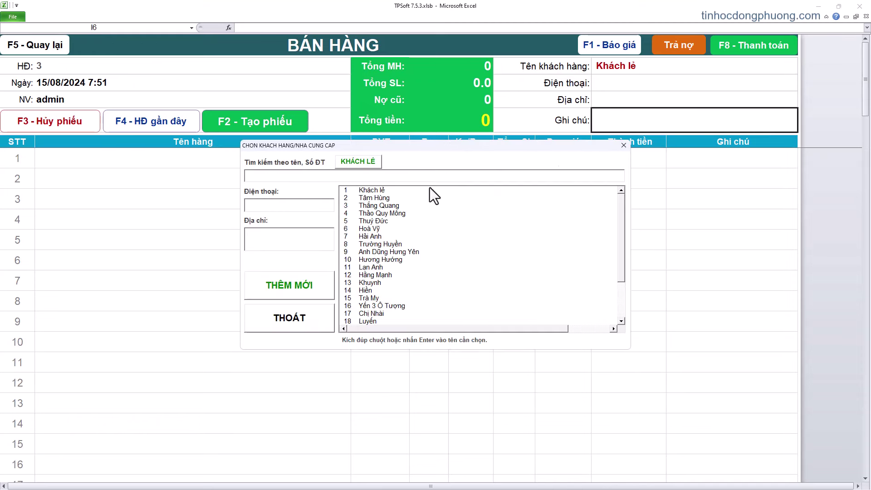
{"action": "type", "text": "An"}
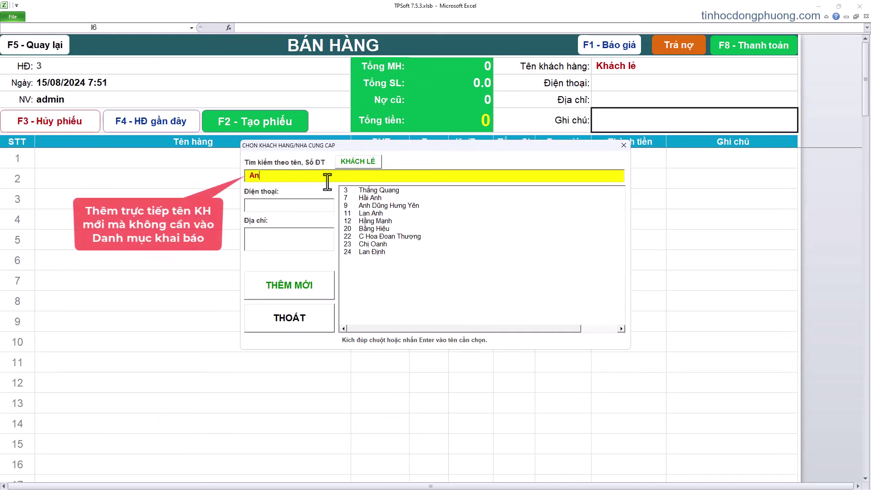
{"action": "type", "text": "h Phương"}
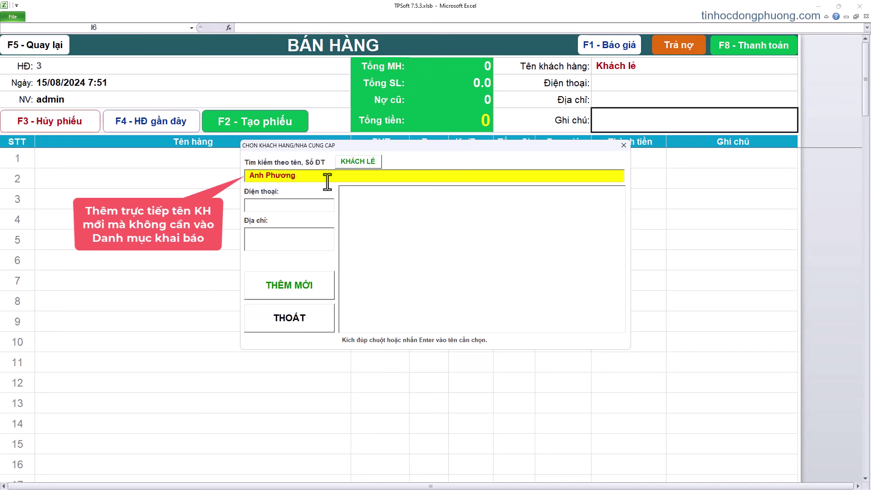
{"action": "left_click", "coordinate": [295, 205]}
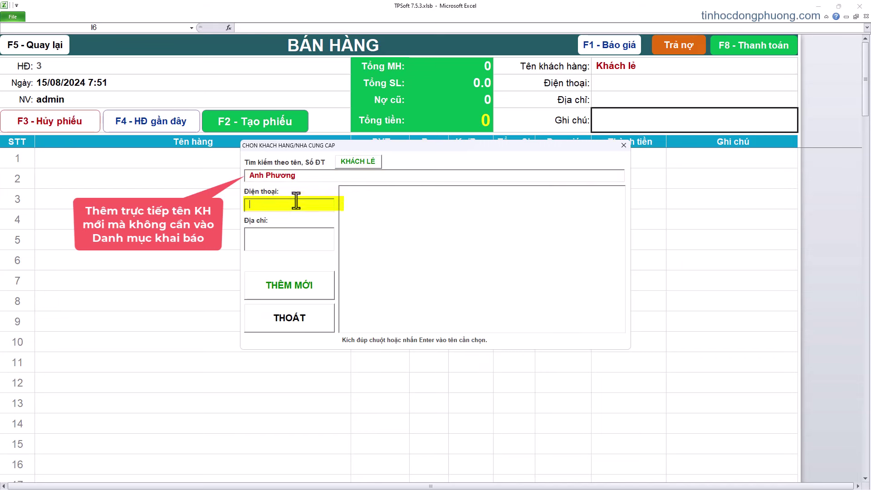
{"action": "left_click", "coordinate": [304, 241]}
{"action": "left_click", "coordinate": [309, 282]}
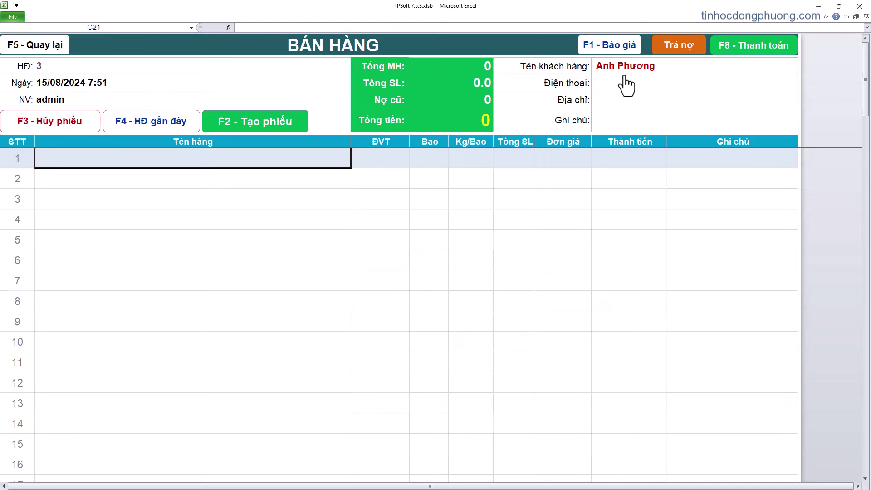
Step: Put the customer with 1,840,000 old debt on invoice HĐ 3 and open the LAP PHIEU item entry with F2
{"action": "left_click", "coordinate": [627, 86]}
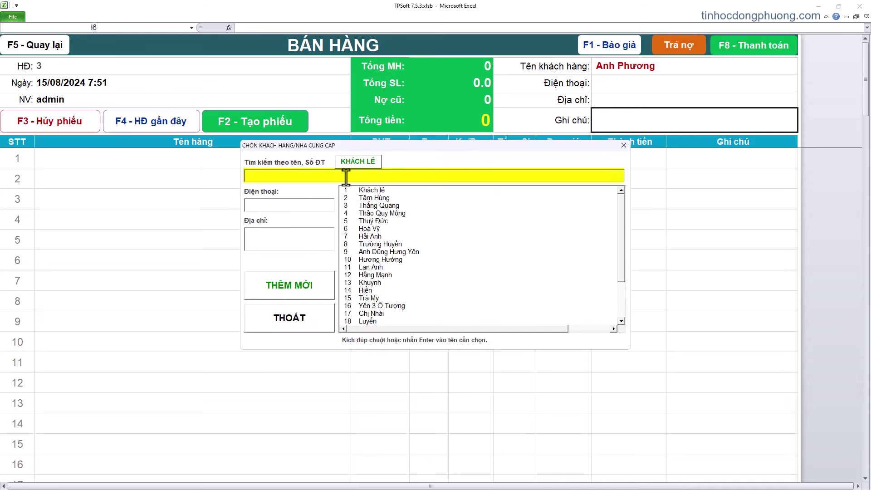
{"action": "type", "text": "t"}
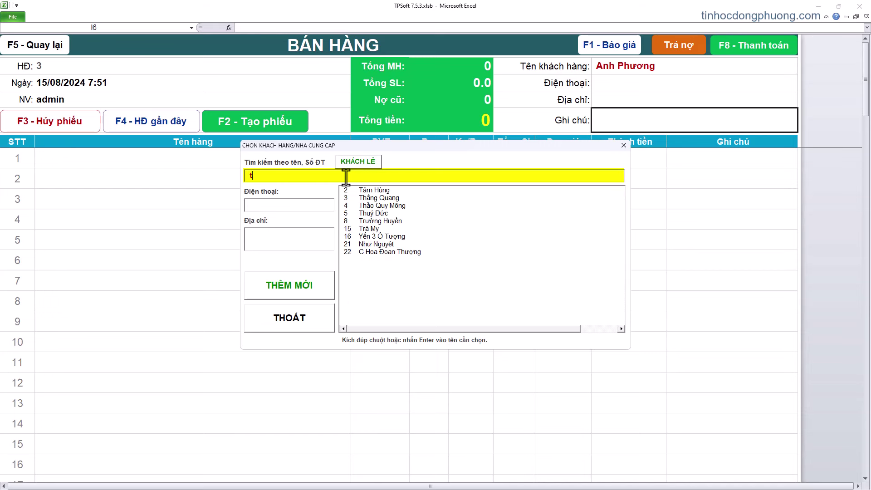
{"action": "type", "text": "am hung"}
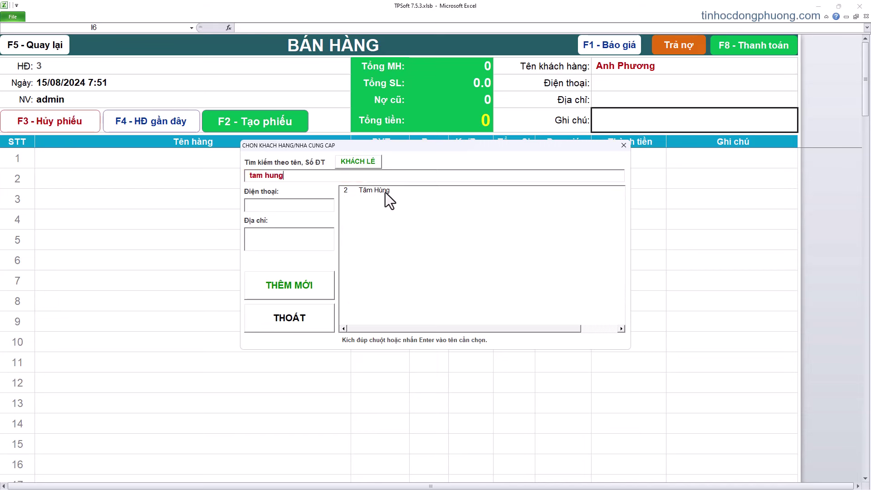
{"action": "double_click", "coordinate": [385, 192]}
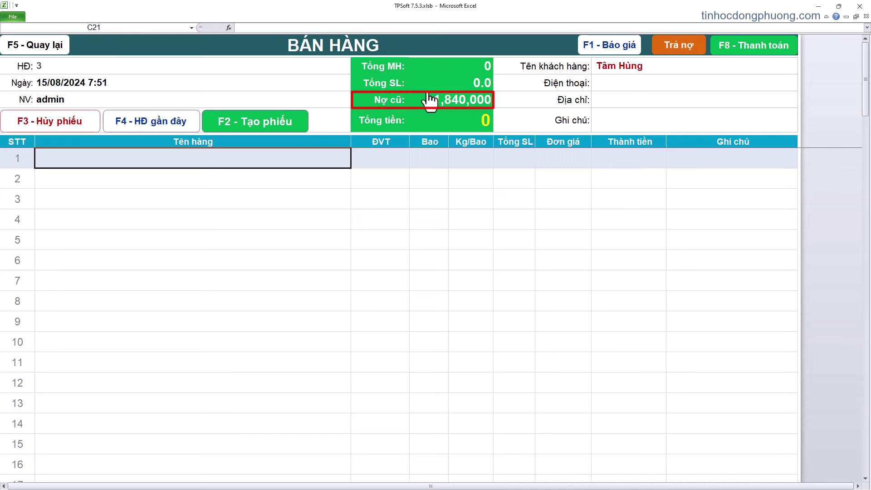
{"action": "key", "text": "F2"}
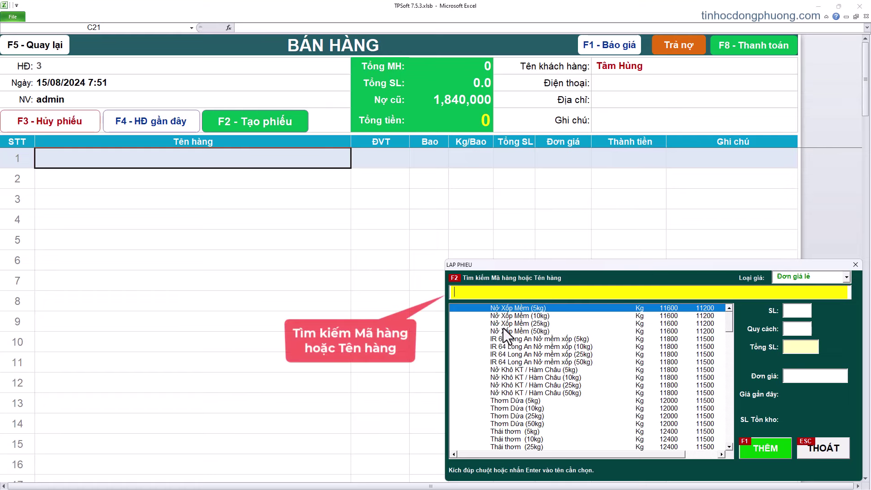
Step: Pick Thơm Dứa (25kg) via a 'dua' search and set 2 bags, 50 kg in total
{"action": "type", "text": "dua"}
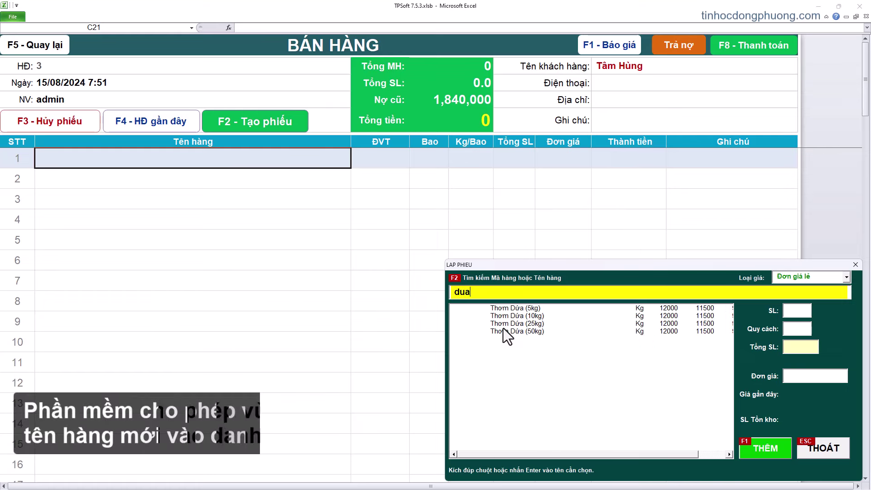
{"action": "double_click", "coordinate": [533, 324]}
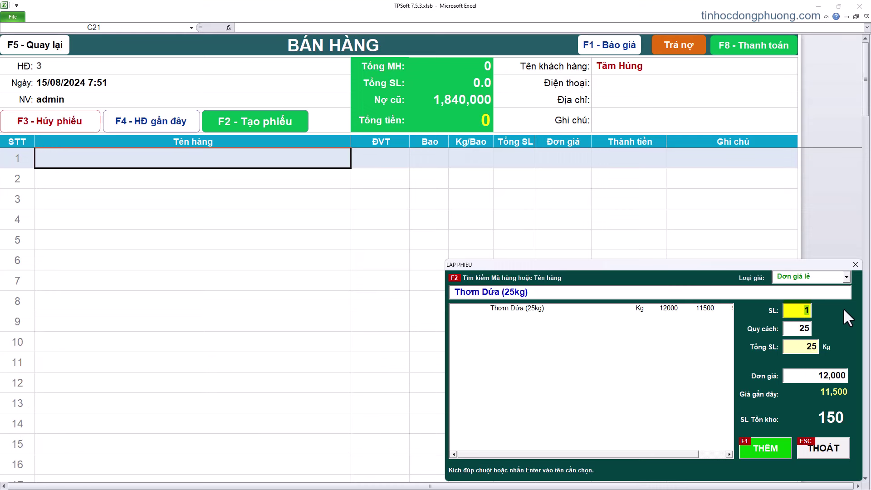
{"action": "type", "text": "2"}
{"action": "left_click", "coordinate": [806, 329]}
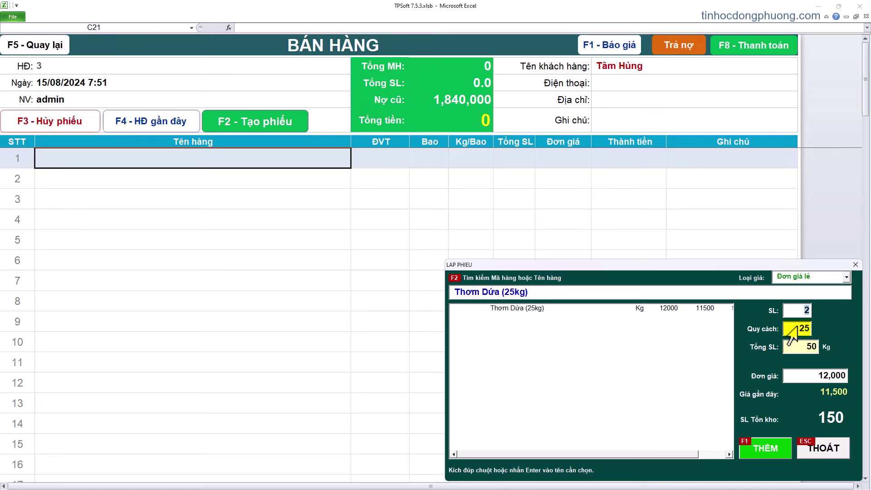
{"action": "left_click", "coordinate": [793, 348]}
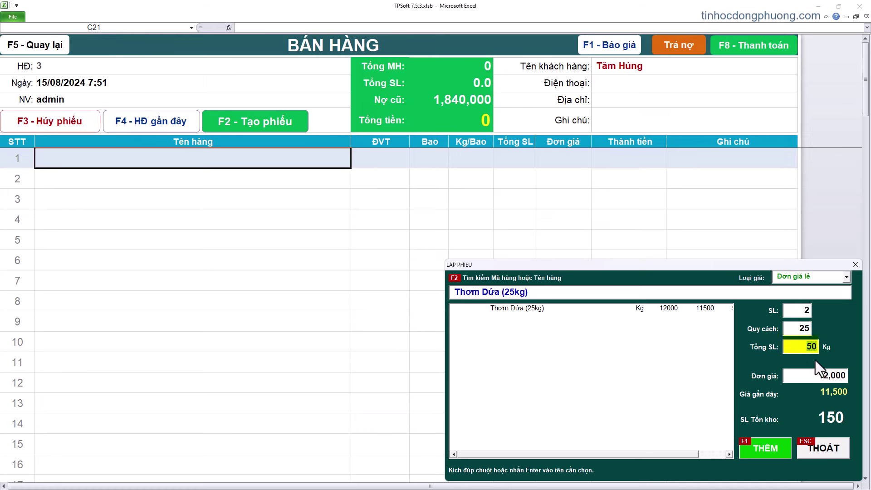
{"action": "left_click", "coordinate": [797, 352]}
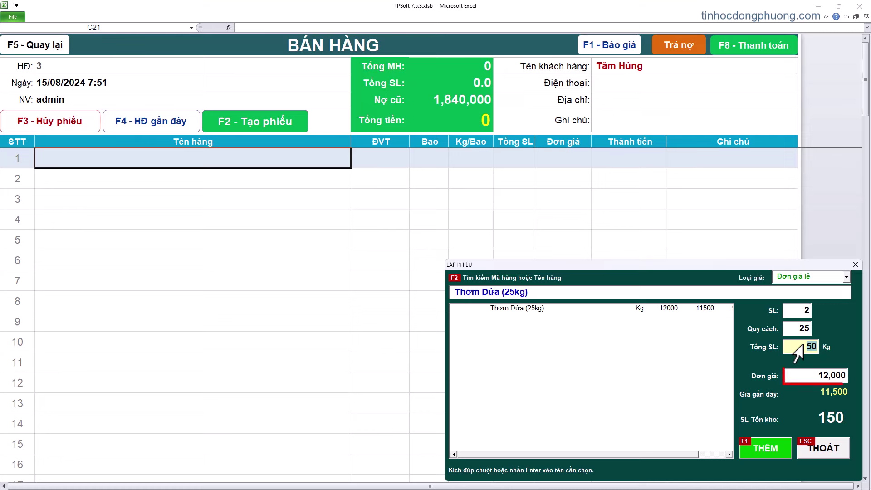
Step: Set the unit price to the recent 11,500 and add the line for a 575,000 total
{"action": "left_click", "coordinate": [794, 378]}
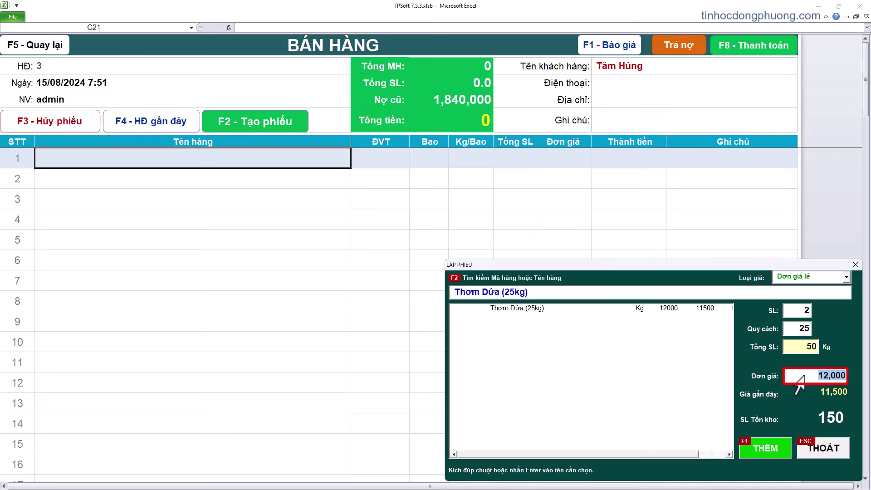
{"action": "type", "text": "1,000"}
{"action": "double_click", "coordinate": [807, 380]}
{"action": "left_click", "coordinate": [525, 306]}
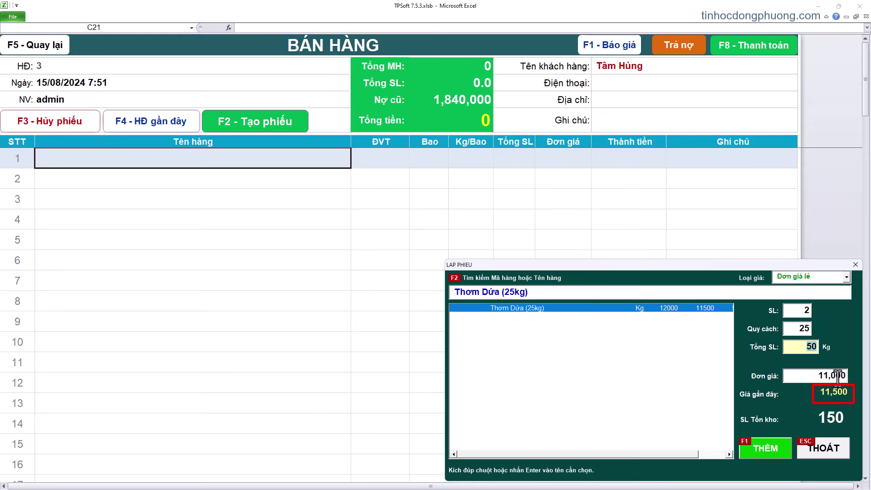
{"action": "left_click", "coordinate": [837, 394]}
{"action": "left_click", "coordinate": [821, 377]}
{"action": "left_click", "coordinate": [767, 449]}
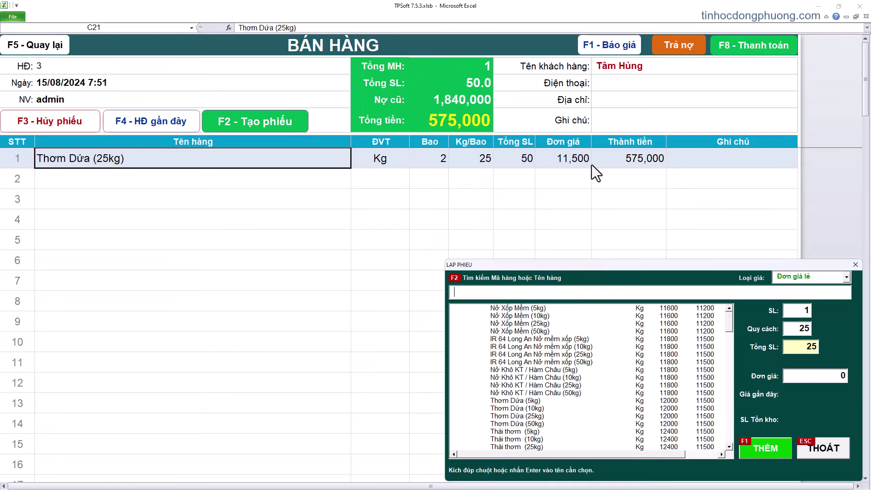
Step: Add NỞ XỐP KHÔ (5kg) via a 'kho' search with Quy cách 0, 1 Kg at 12,000
{"action": "left_click", "coordinate": [549, 299]}
{"action": "type", "text": "k"}
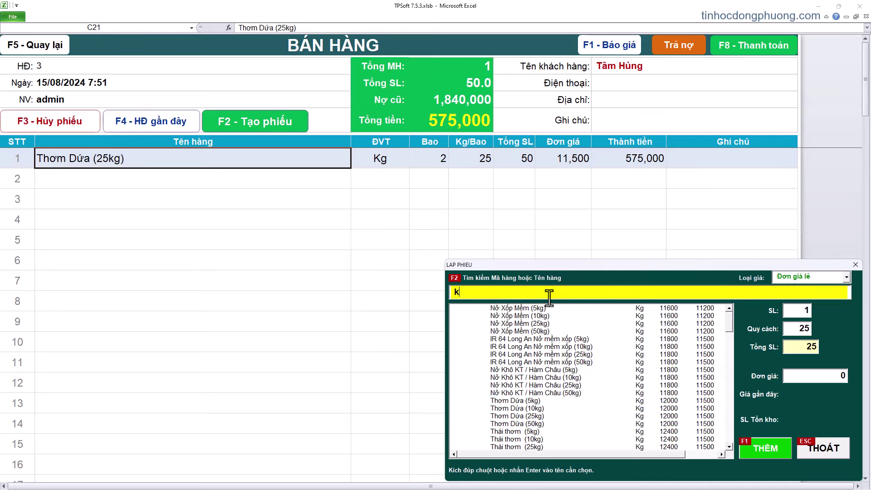
{"action": "type", "text": "ho"}
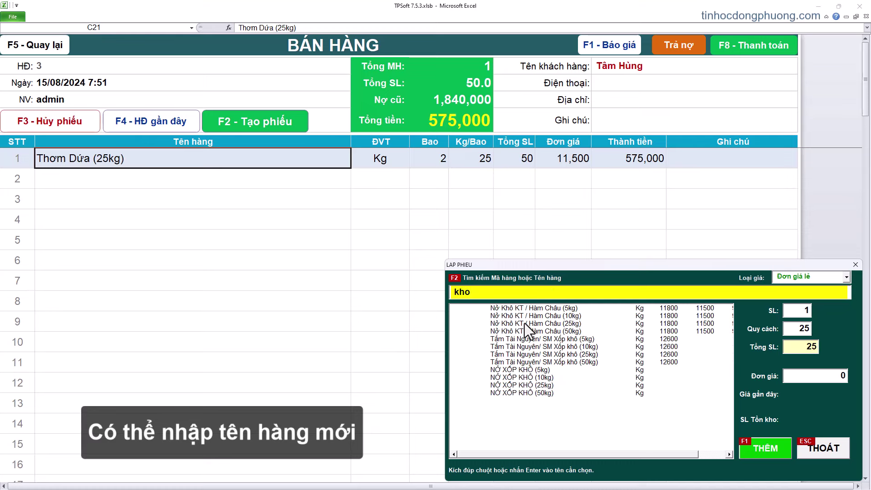
{"action": "double_click", "coordinate": [512, 368]}
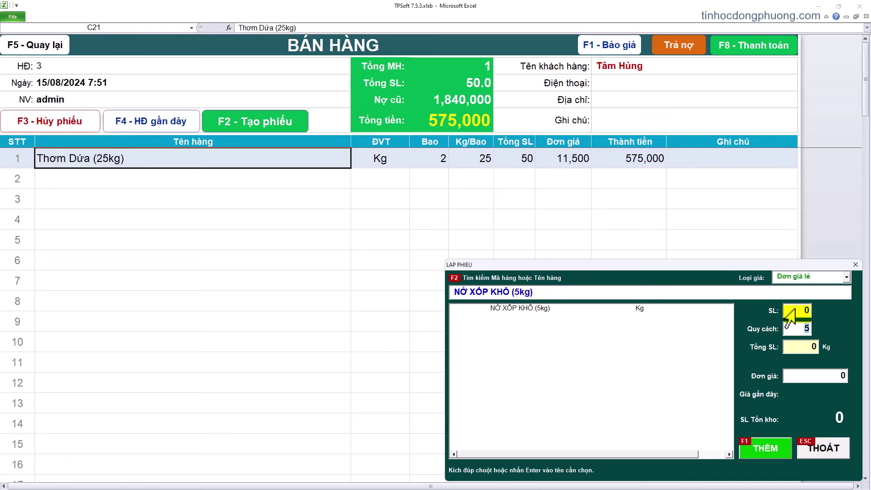
{"action": "key", "text": "Return"}
{"action": "type", "text": "0"}
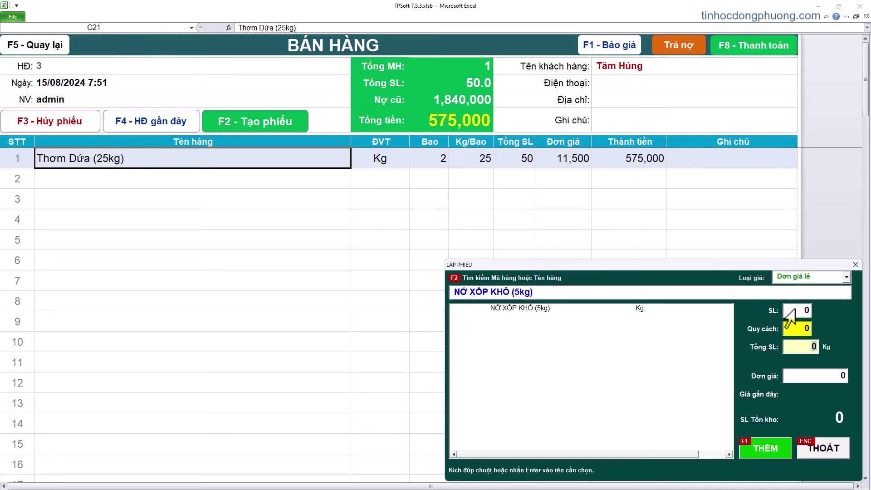
{"action": "key", "text": "Return"}
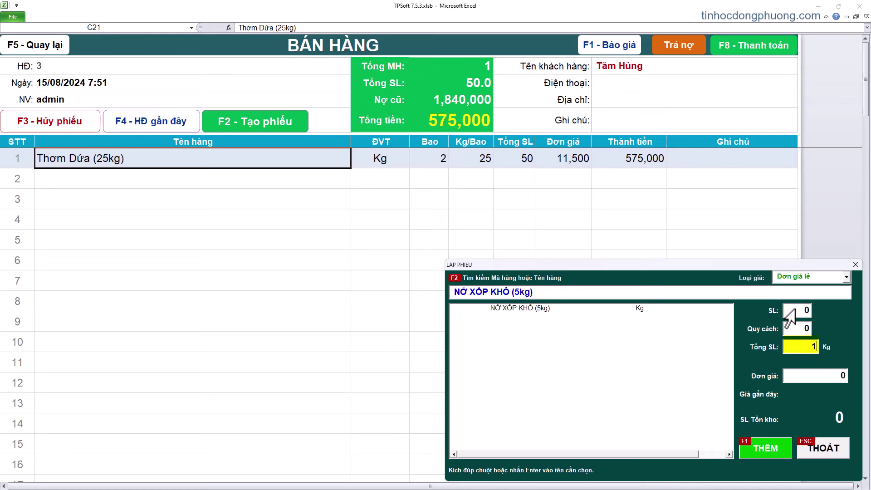
{"action": "key", "text": "Return"}
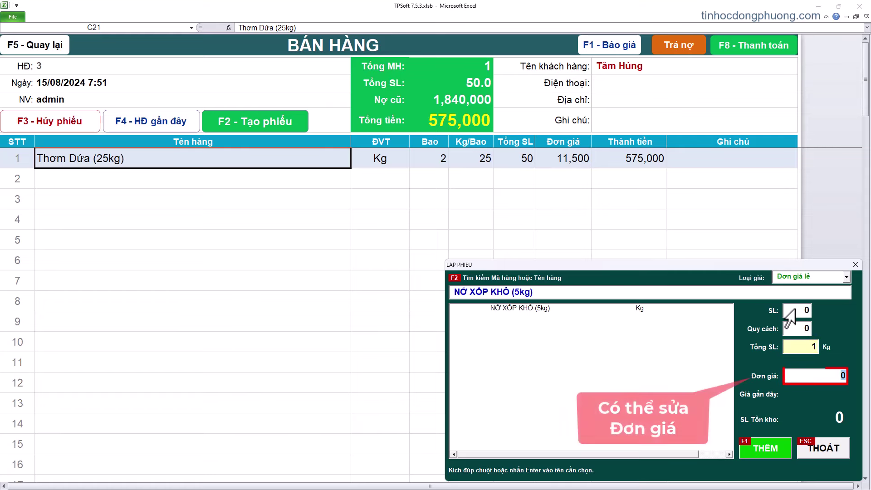
{"action": "type", "text": "12"}
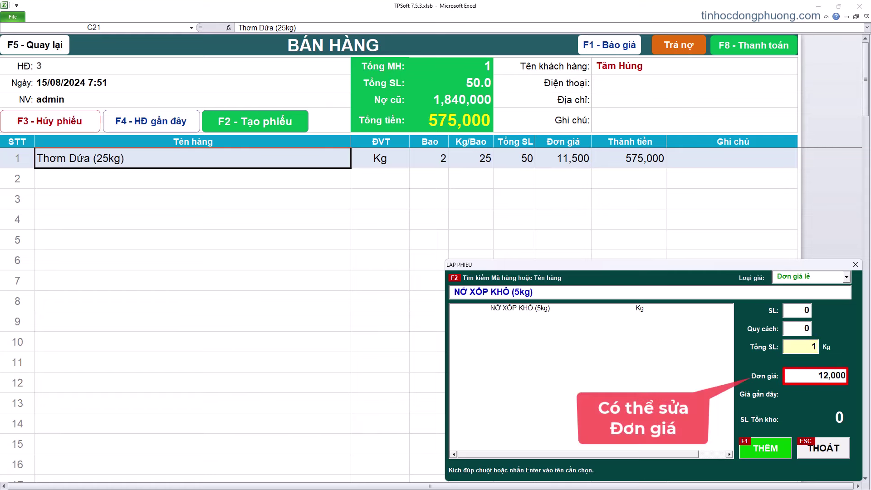
{"action": "double_click", "coordinate": [814, 377]}
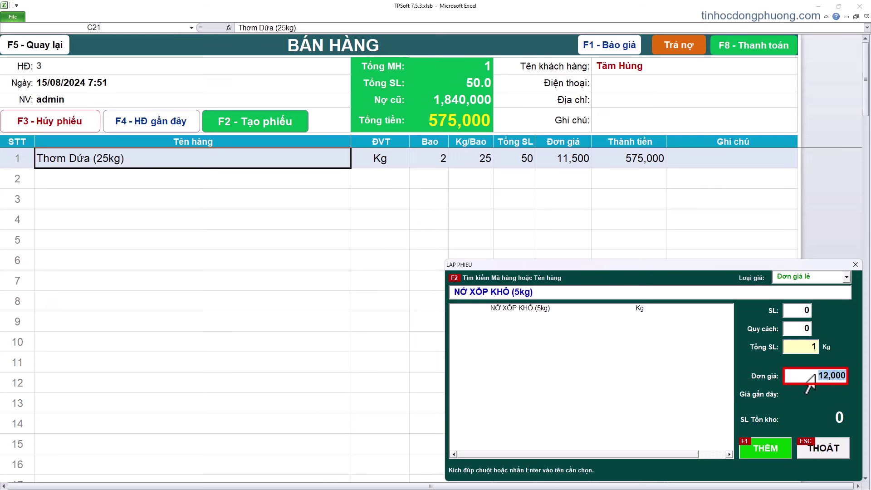
{"action": "left_click", "coordinate": [765, 445]}
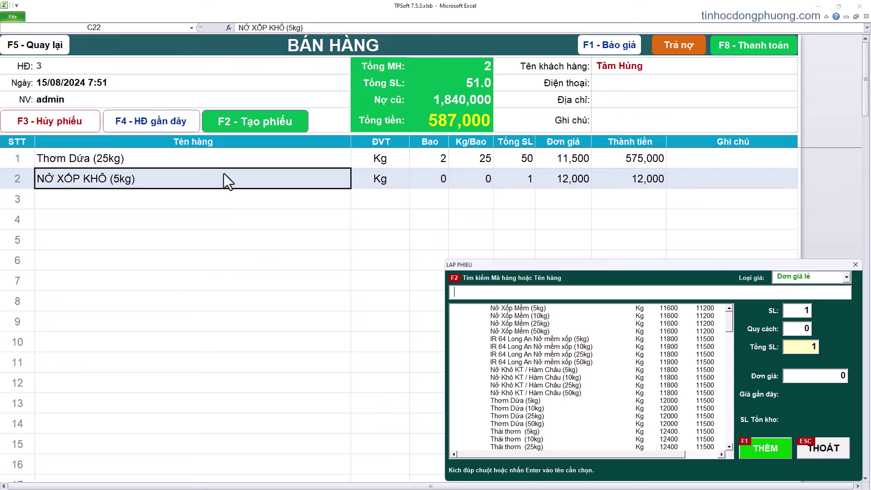
Step: Close the item entry window and check the Bao, Kg/Bao, Tổng SL and price cells of both lines
{"action": "left_click", "coordinate": [822, 448]}
{"action": "left_click", "coordinate": [420, 180]}
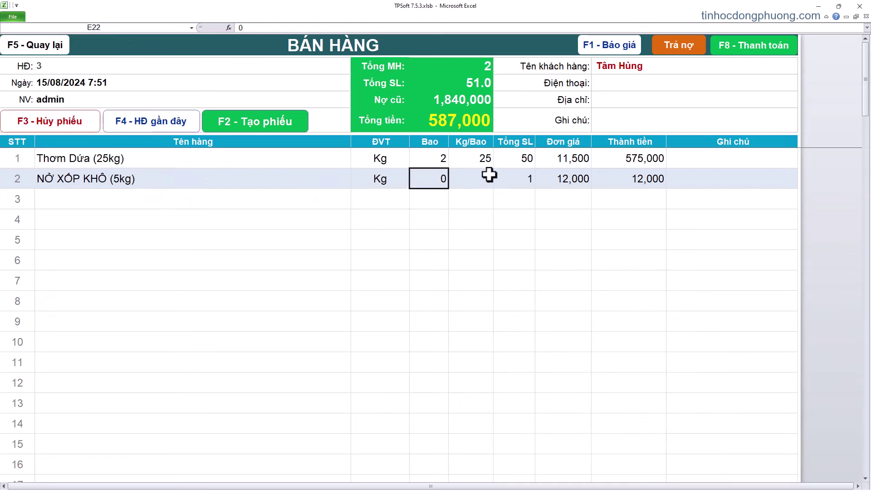
{"action": "left_click", "coordinate": [490, 175]}
{"action": "left_click", "coordinate": [555, 184]}
{"action": "left_click", "coordinate": [429, 162]}
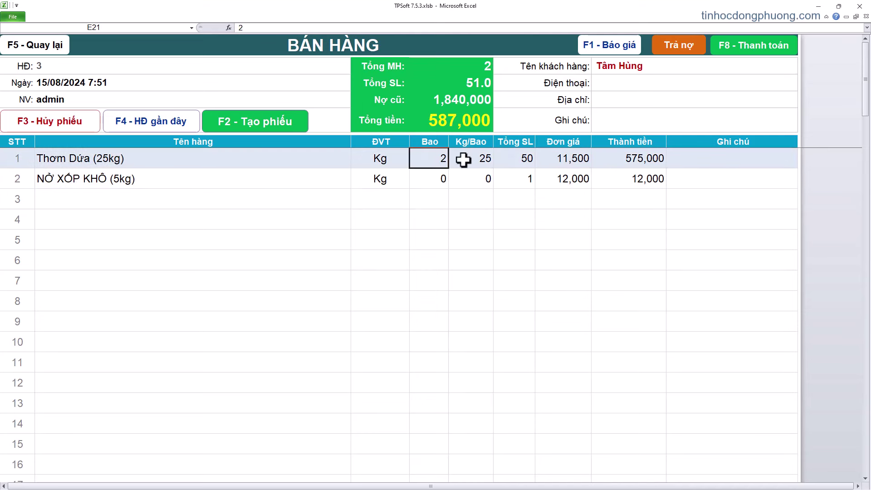
{"action": "left_click", "coordinate": [466, 159]}
{"action": "left_click", "coordinate": [529, 160]}
{"action": "left_click", "coordinate": [586, 158]}
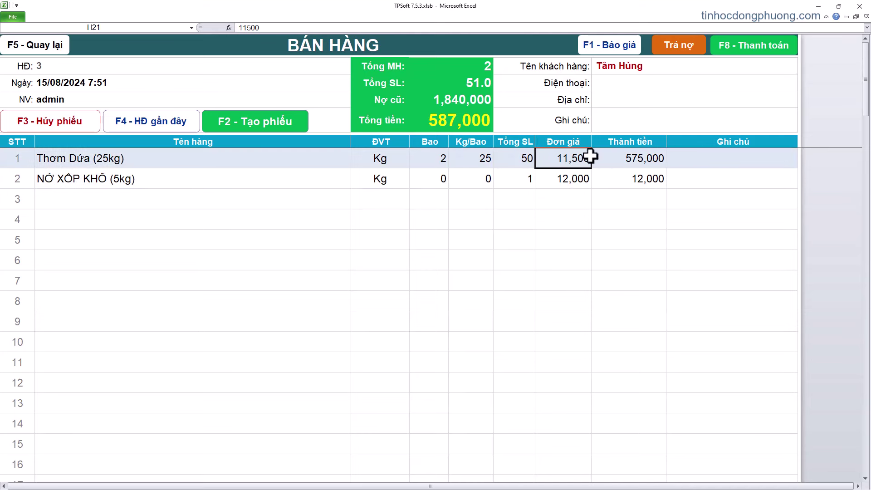
Step: Change Thơm Dứa (25kg) to 3 bags, 75 Kg totalling 862,500, lifting the invoice to 874,500
{"action": "left_click", "coordinate": [436, 155]}
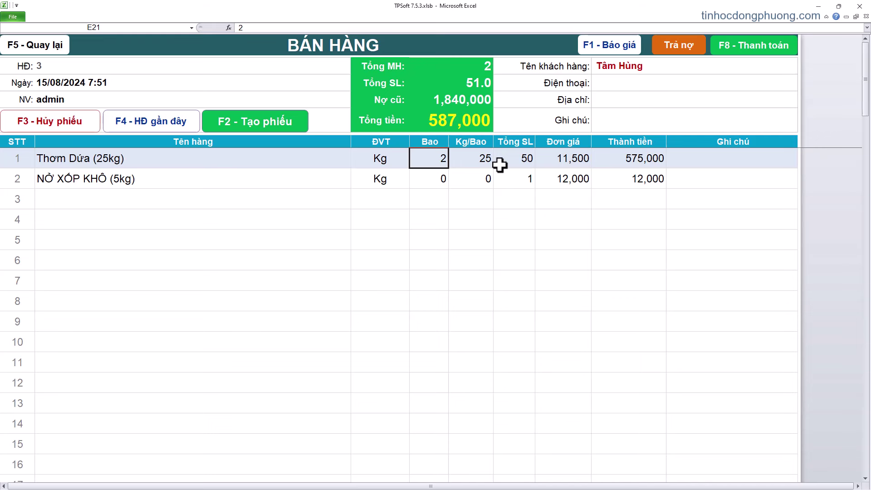
{"action": "type", "text": "3"}
{"action": "key", "text": "Return"}
{"action": "left_click", "coordinate": [528, 157]}
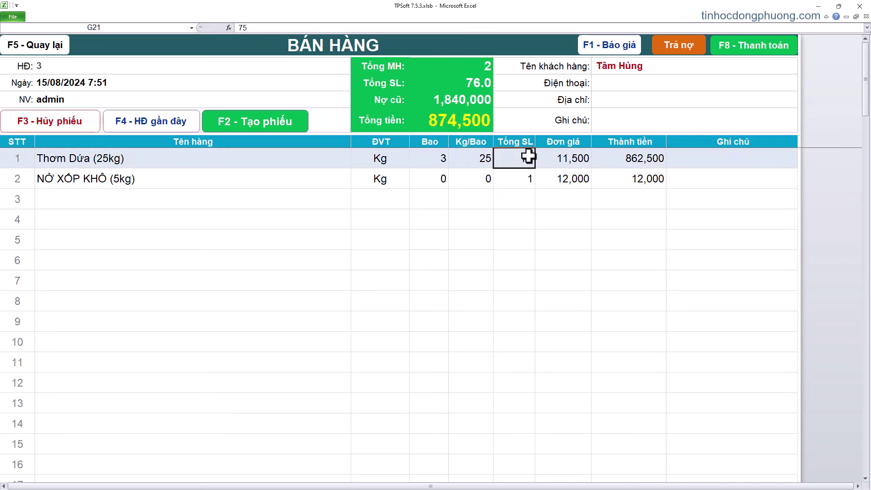
{"action": "left_click", "coordinate": [552, 158]}
{"action": "left_click", "coordinate": [644, 164]}
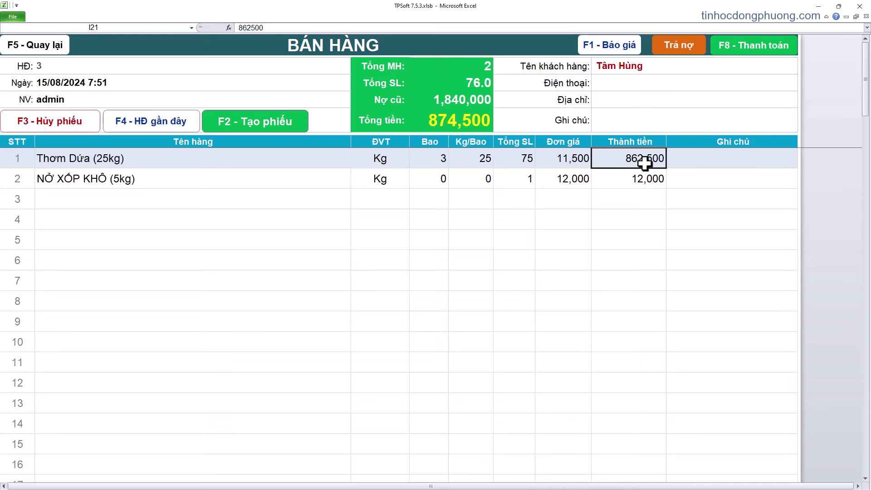
{"action": "left_click", "coordinate": [607, 181]}
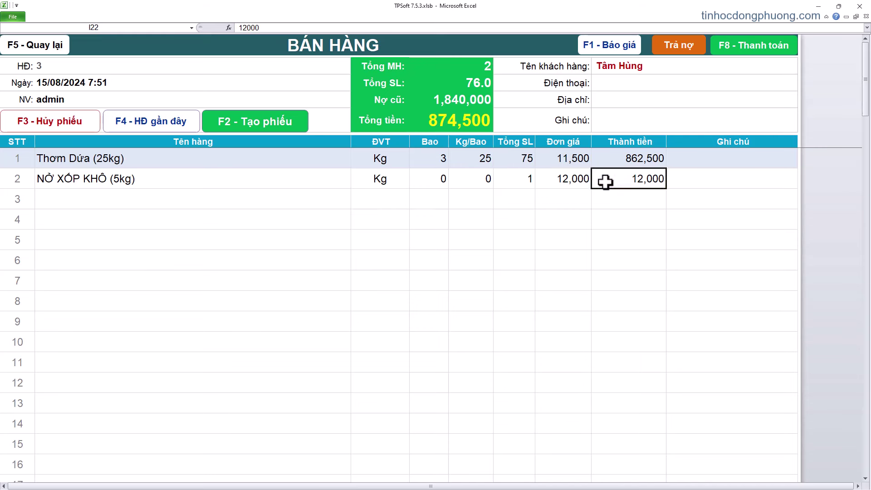
{"action": "key", "text": "F8"}
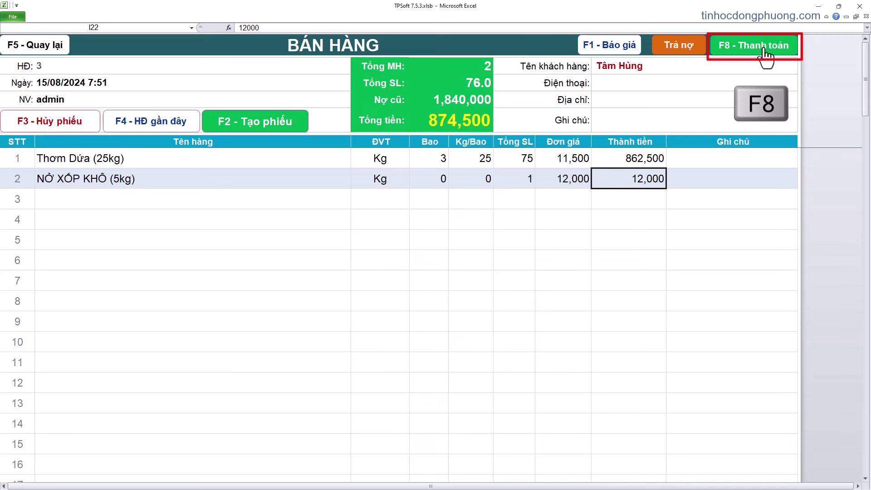
Step: Open the Thanh toán bán hàng dialog and review the 874,500 sale total, old debt and grand total
{"action": "left_click", "coordinate": [767, 51]}
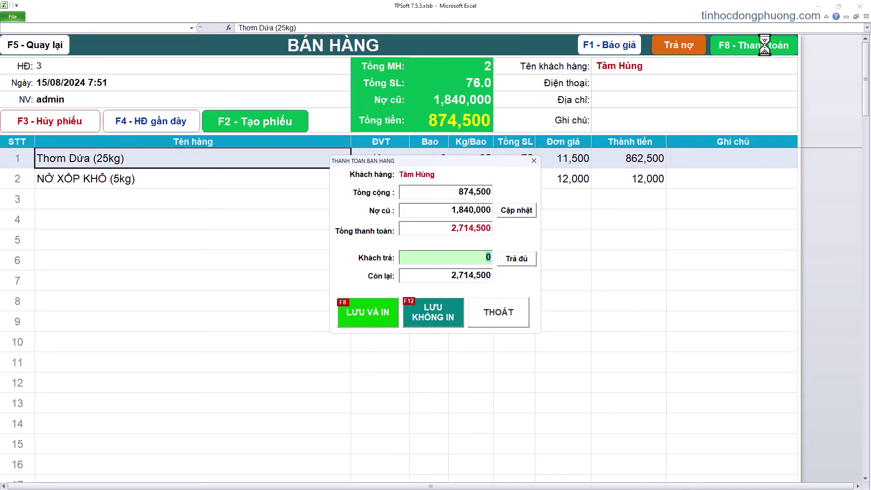
{"action": "left_click_drag", "start_coordinate": [448, 160], "coordinate": [448, 177]}
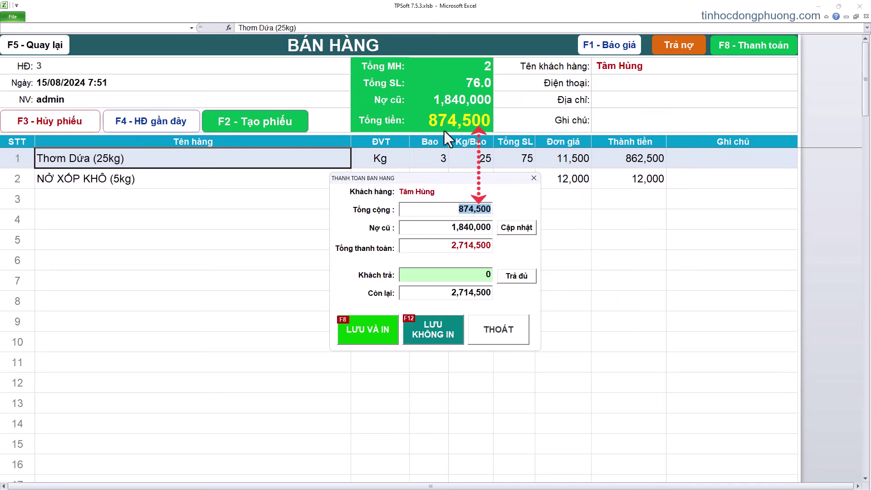
{"action": "left_click", "coordinate": [429, 228]}
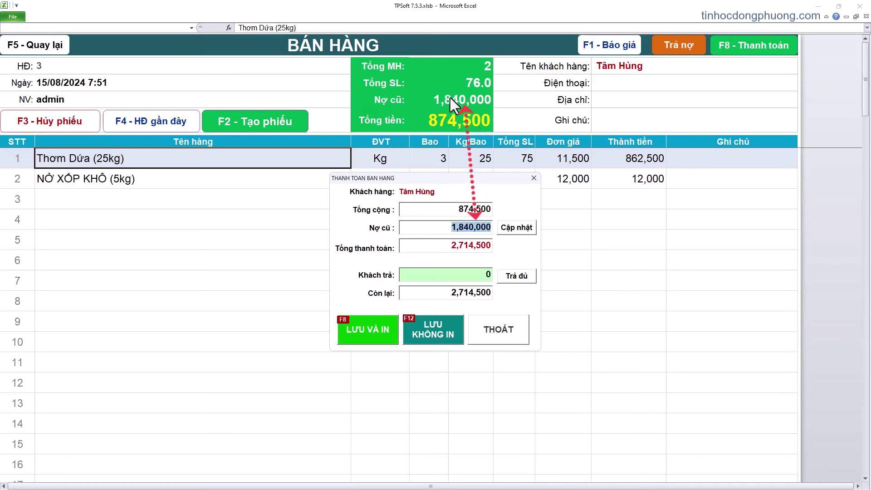
{"action": "left_click", "coordinate": [437, 243]}
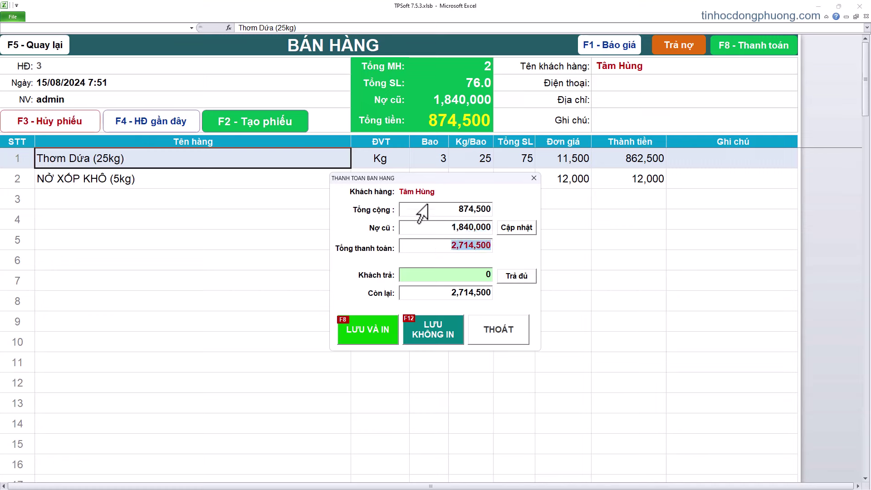
{"action": "left_click", "coordinate": [421, 212]}
{"action": "left_click", "coordinate": [418, 231]}
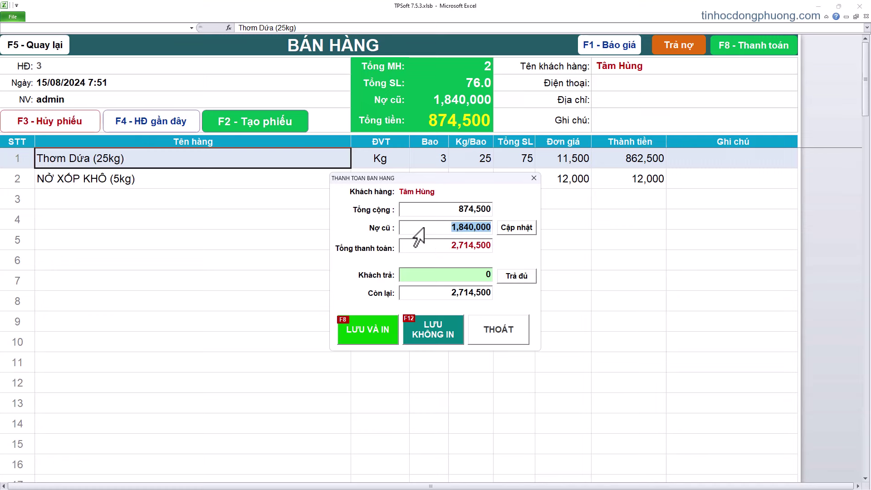
Step: Enter a 1,000,000 customer payment, leaving 1,714,500 owing, and save with LƯU
{"action": "left_click", "coordinate": [428, 277]}
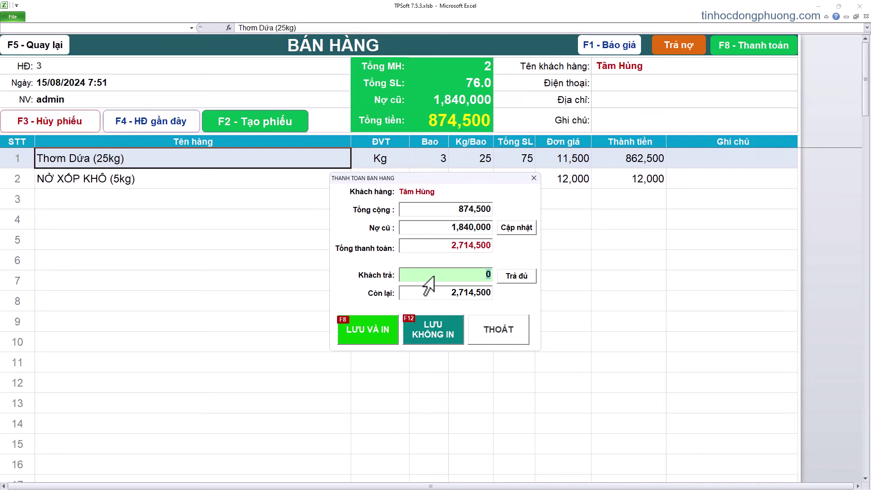
{"action": "left_click", "coordinate": [504, 276]}
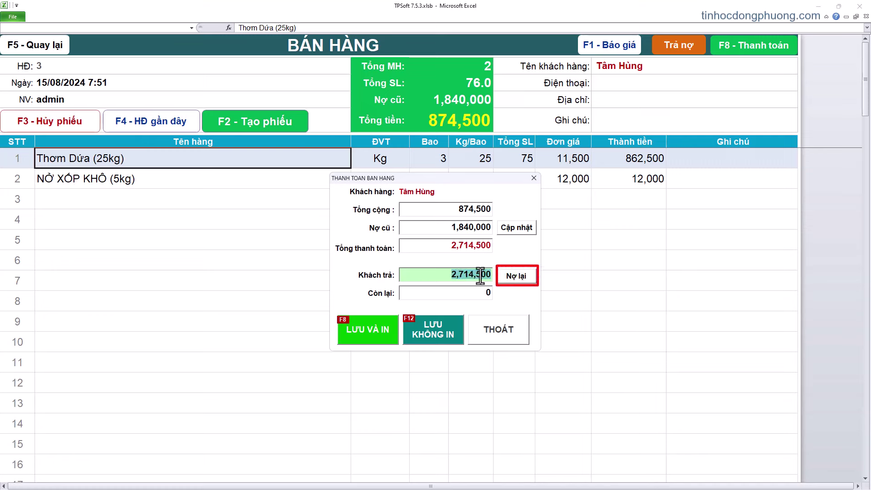
{"action": "left_click", "coordinate": [402, 293]}
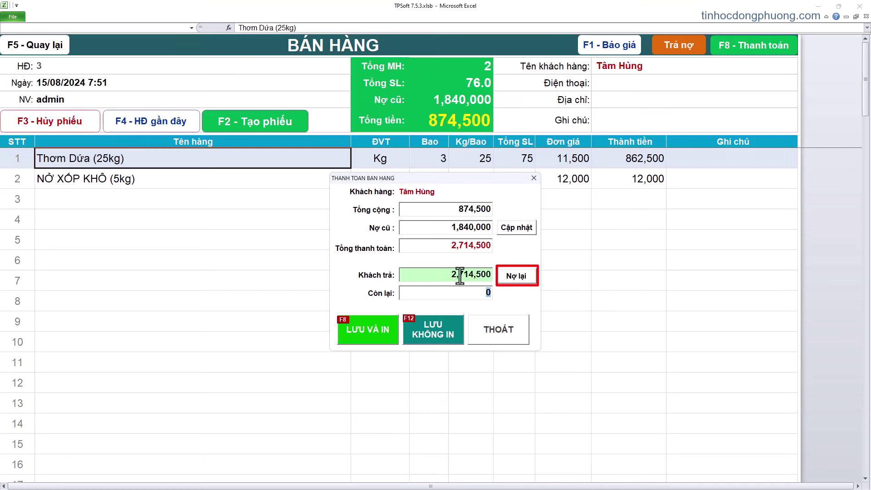
{"action": "left_click", "coordinate": [516, 276]}
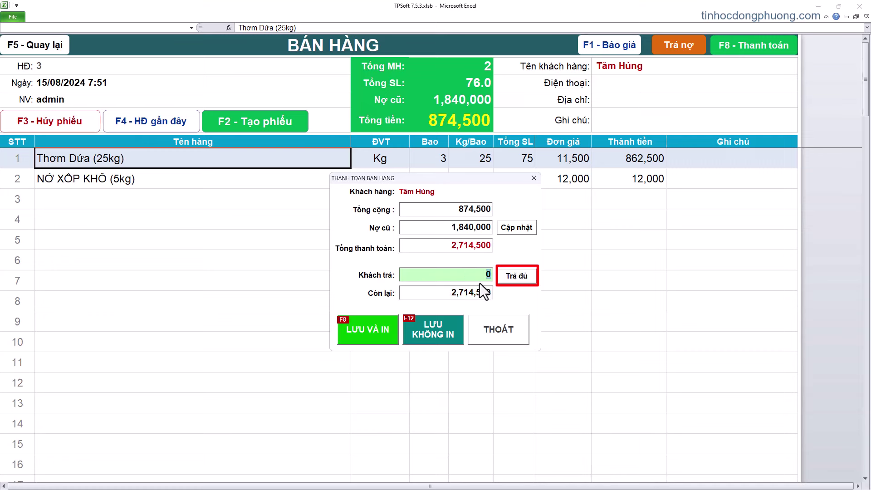
{"action": "left_click_drag", "start_coordinate": [480, 290], "coordinate": [445, 293]}
{"action": "left_click", "coordinate": [434, 278]}
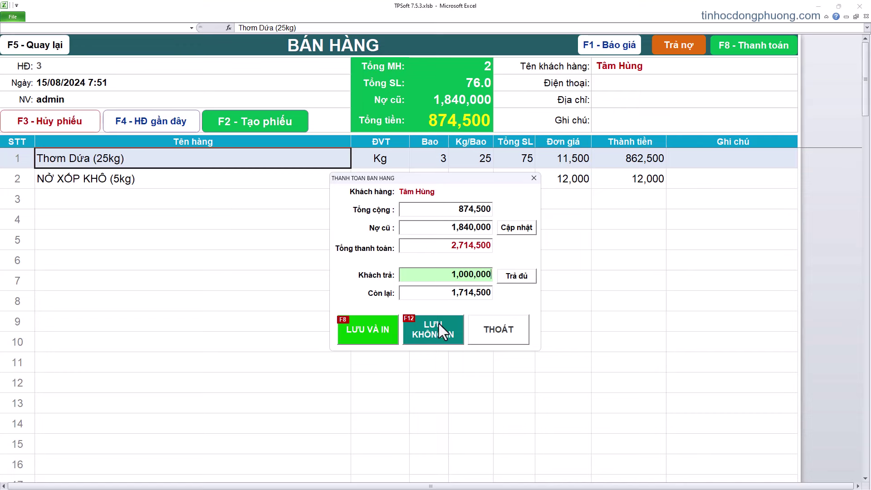
{"action": "left_click", "coordinate": [389, 320]}
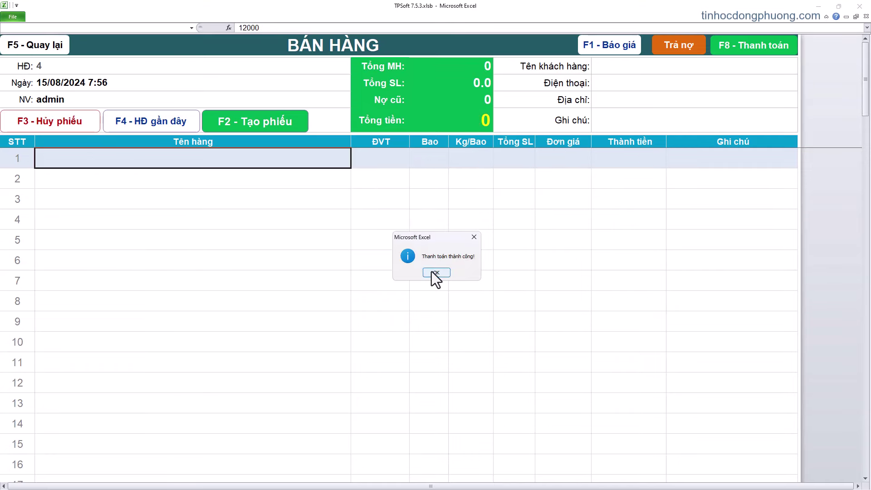
Step: Confirm the 'Thanh toán thành công!' message so the invoice HĐ 3 PDF appears in Foxit
{"action": "left_click", "coordinate": [433, 273]}
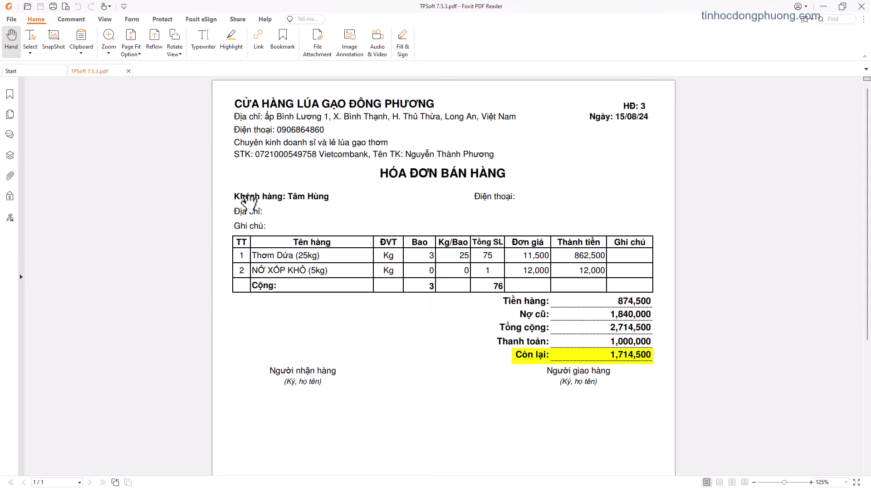
Step: Close the PDF and put the same customer on invoice HĐ 4, carrying 1,714,500 old debt
{"action": "left_click", "coordinate": [827, 7]}
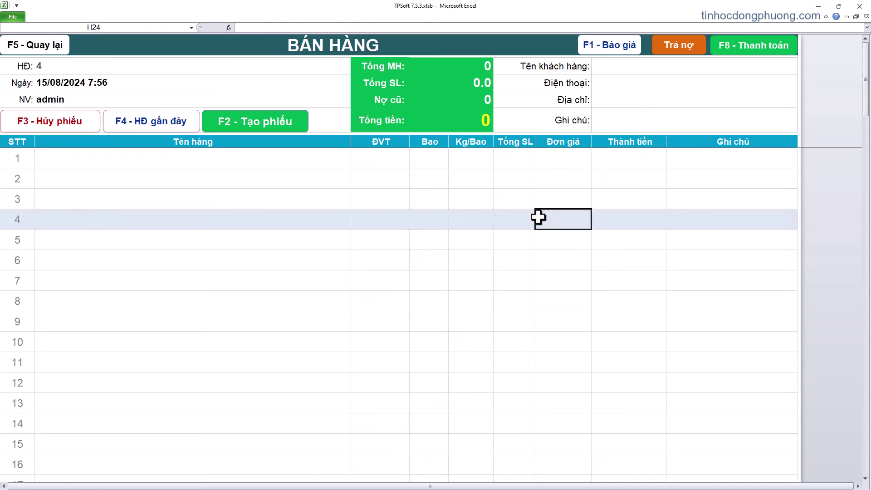
{"action": "left_click", "coordinate": [620, 71]}
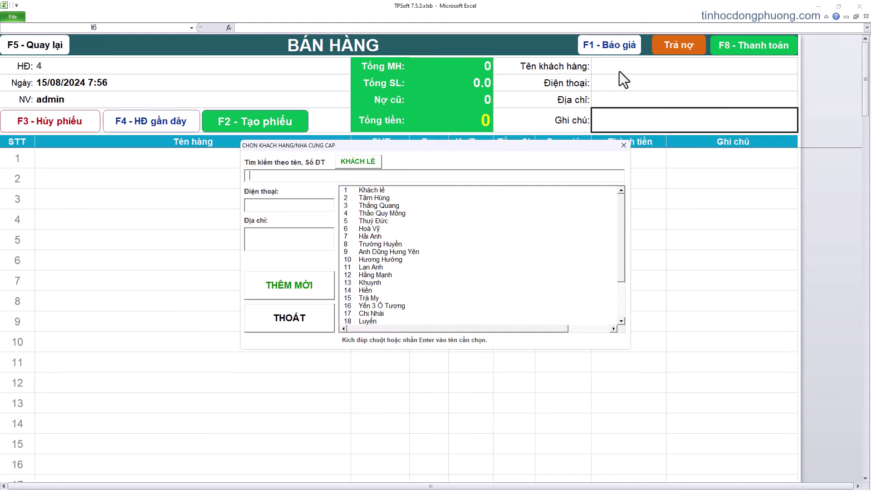
{"action": "double_click", "coordinate": [387, 200]}
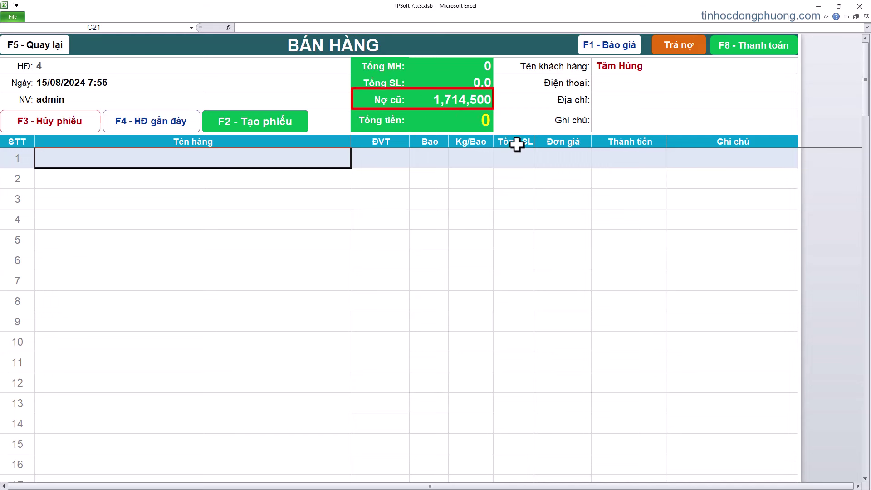
Step: Review invoice 3 in recent sales: 76 units, 874,500 goods, 1,000,000 paid, 1,714,500 remaining
{"action": "left_click", "coordinate": [172, 128]}
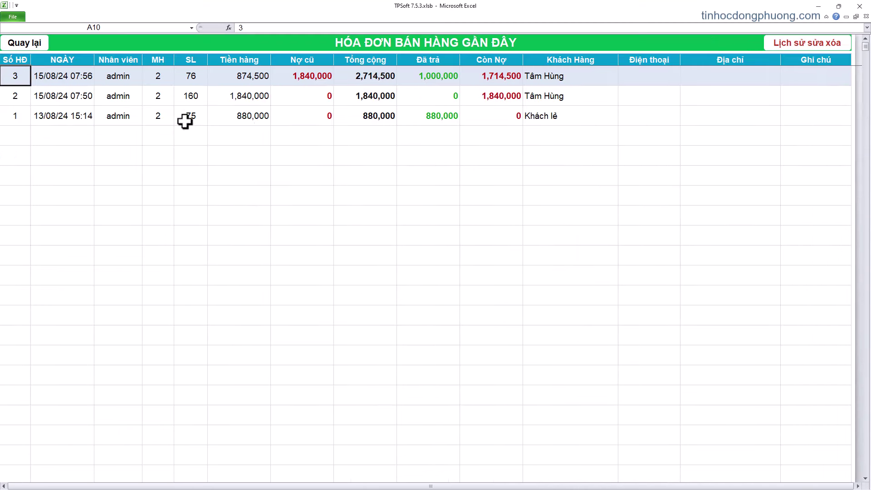
{"action": "left_click", "coordinate": [456, 76]}
{"action": "left_click", "coordinate": [515, 81]}
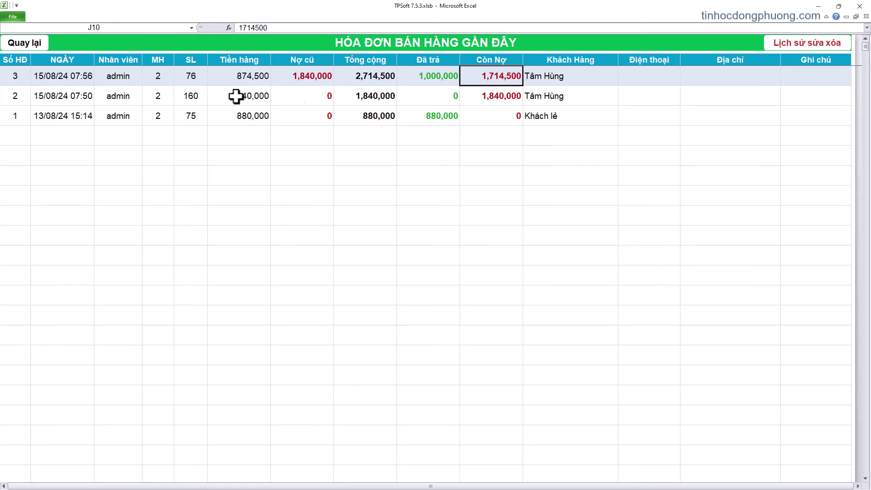
{"action": "left_click", "coordinate": [29, 80]}
{"action": "left_click", "coordinate": [61, 81]}
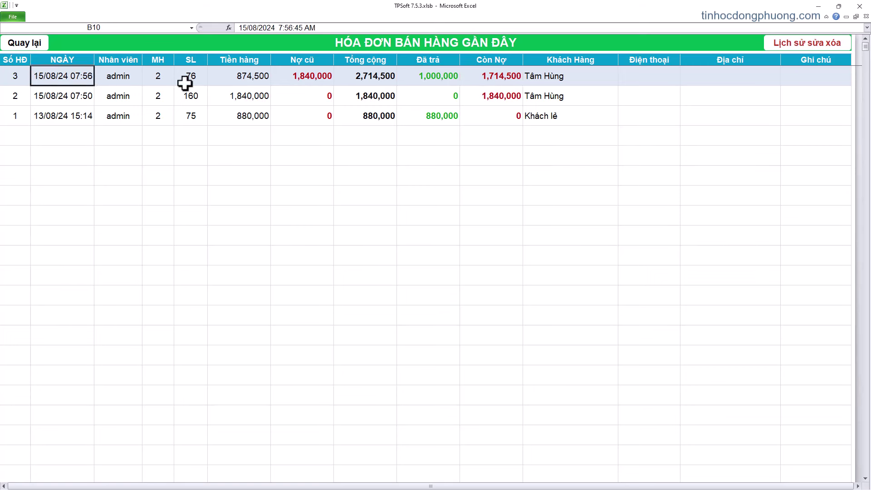
{"action": "left_click", "coordinate": [162, 83]}
{"action": "left_click", "coordinate": [189, 81]}
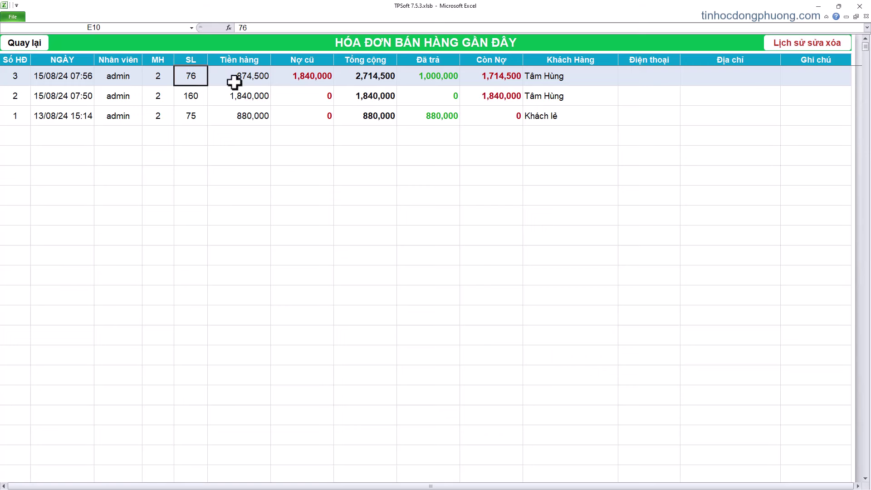
{"action": "left_click", "coordinate": [249, 83]}
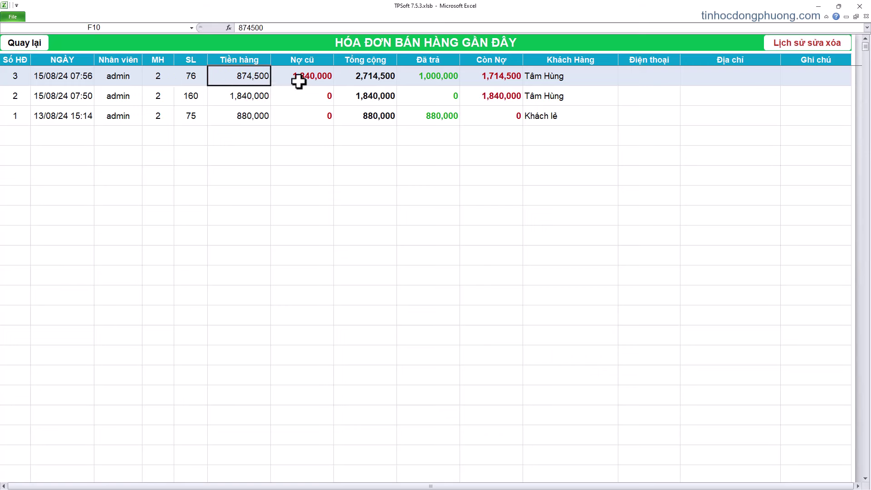
{"action": "left_click", "coordinate": [299, 80]}
{"action": "left_click", "coordinate": [400, 77]}
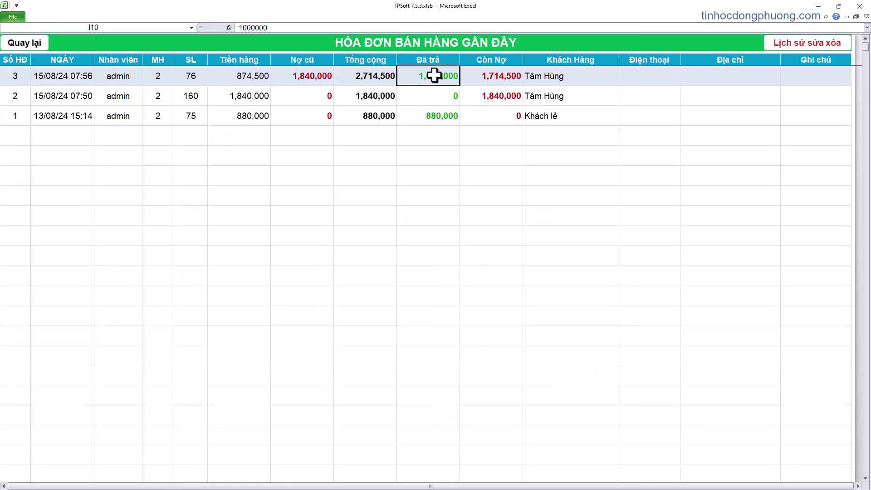
{"action": "left_click", "coordinate": [483, 77]}
Step: Open invoice 3's item details and export them to an Excel workbook
{"action": "double_click", "coordinate": [483, 78]}
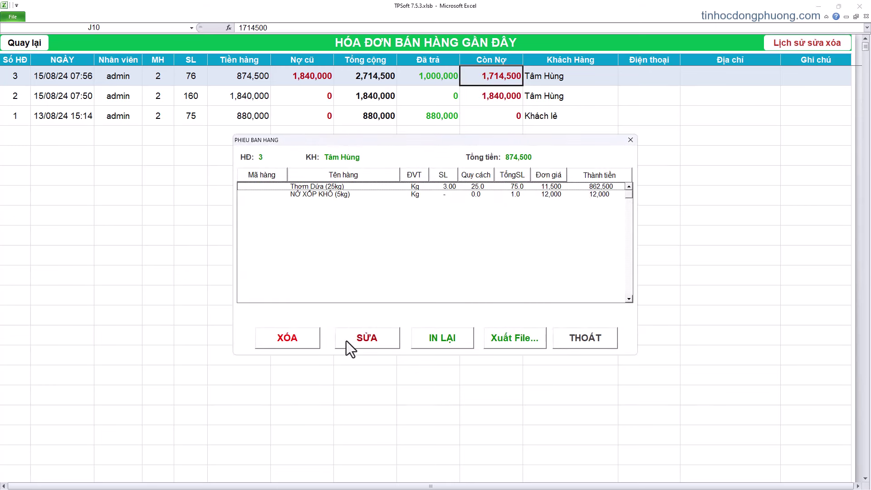
{"action": "left_click", "coordinate": [533, 341]}
{"action": "left_click", "coordinate": [443, 237]}
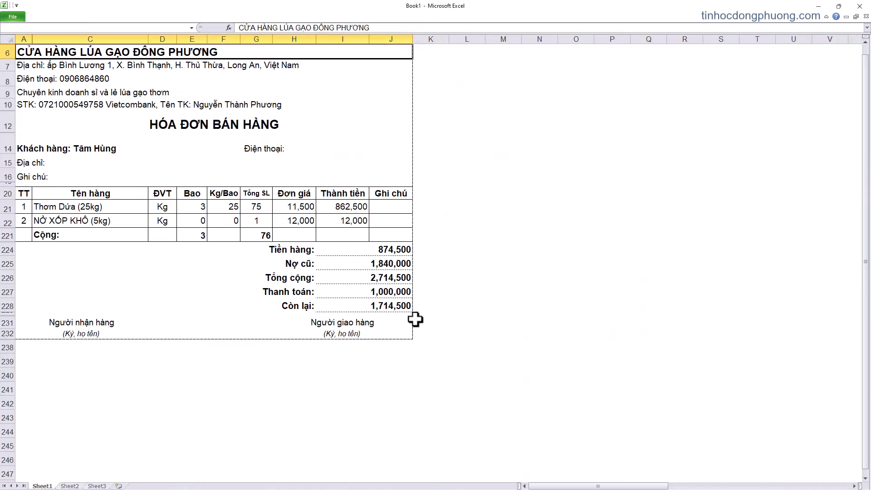
Step: Select the exported invoice block A6:J232 in Book1 and copy it
{"action": "mouse_move", "coordinate": [404, 363]}
{"action": "left_mouse_down"}
{"action": "mouse_move", "coordinate": [27, 93]}
{"action": "mouse_move", "coordinate": [359, 374]}
{"action": "left_mouse_up"}
{"action": "right_click", "coordinate": [293, 258]}
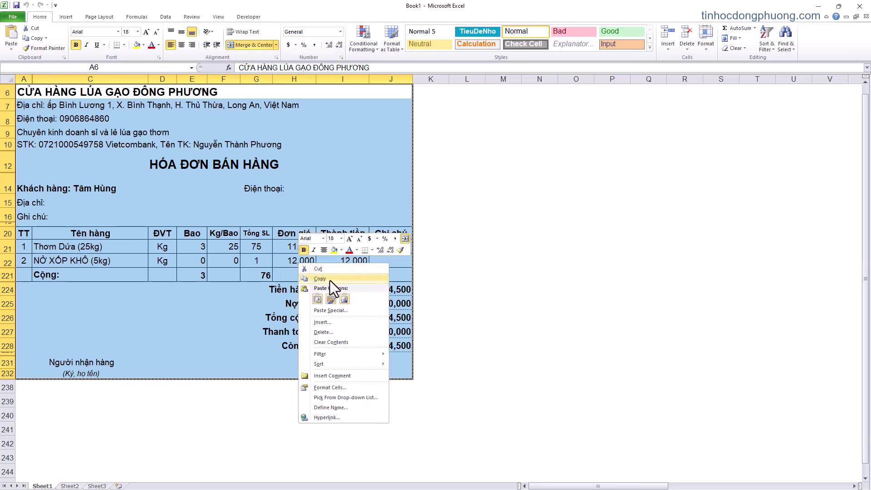
{"action": "left_click", "coordinate": [331, 274]}
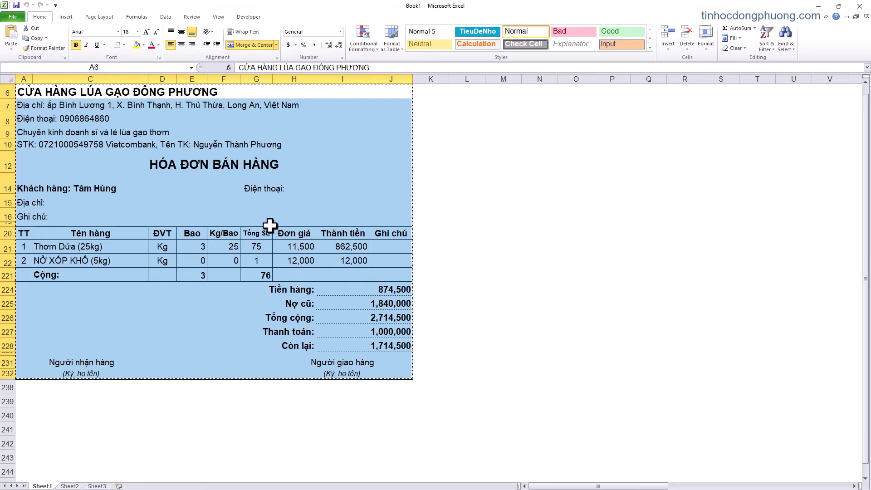
{"action": "left_click", "coordinate": [649, 182]}
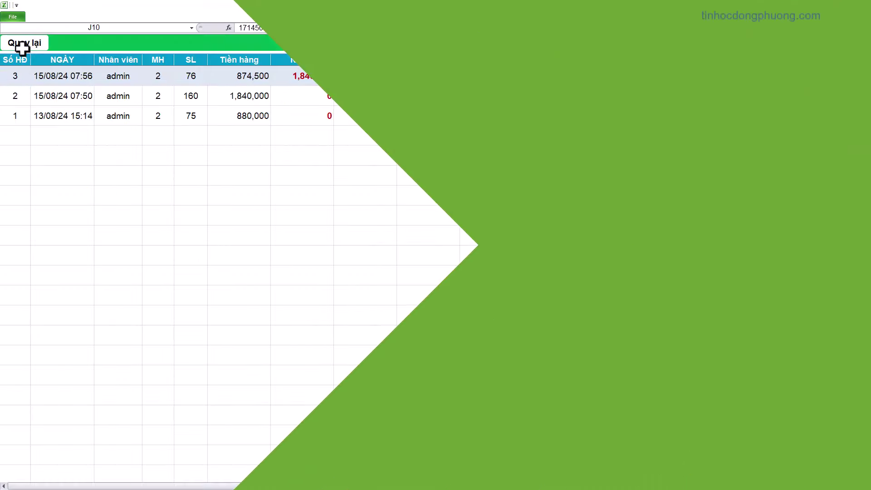
Step: Return to the TPSoft sales screen and select the indebted customer for the slip
{"action": "left_click", "coordinate": [23, 48]}
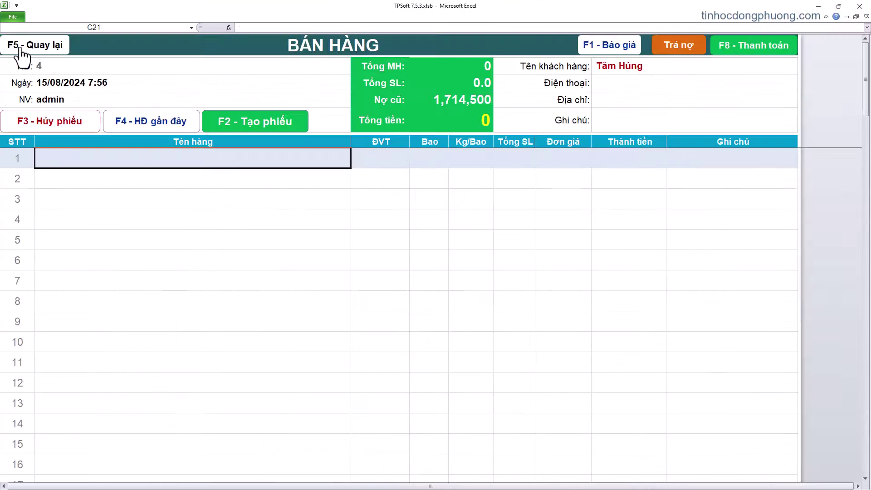
{"action": "left_click", "coordinate": [370, 206]}
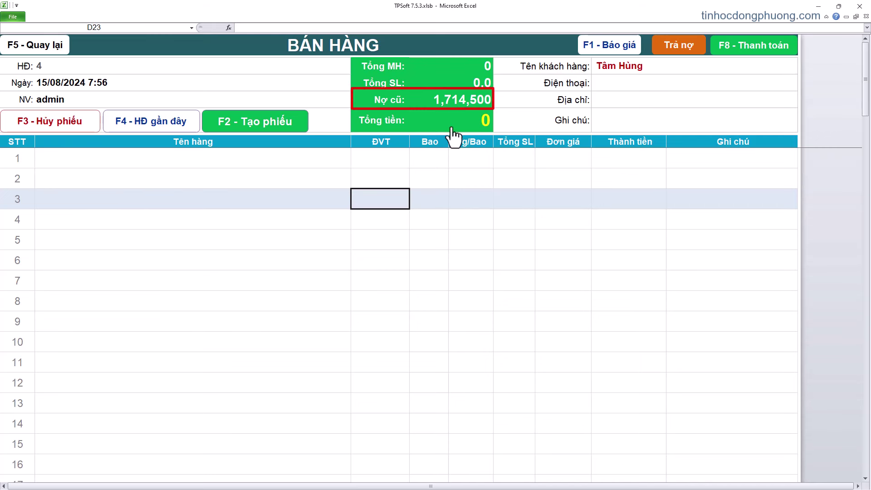
{"action": "left_click", "coordinate": [297, 163]}
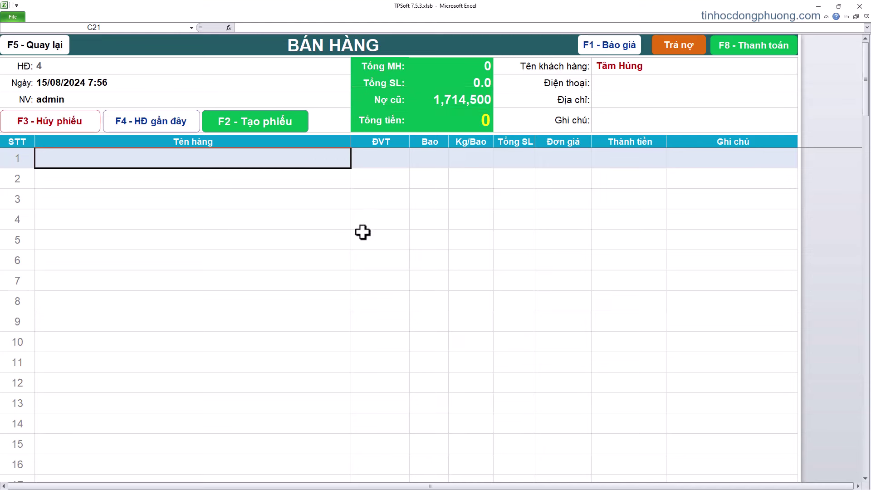
{"action": "left_click", "coordinate": [610, 70]}
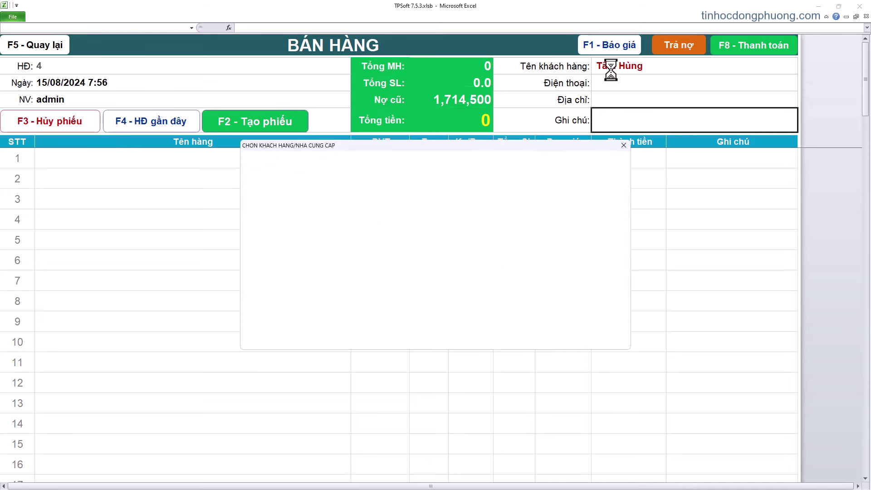
{"action": "double_click", "coordinate": [373, 198]}
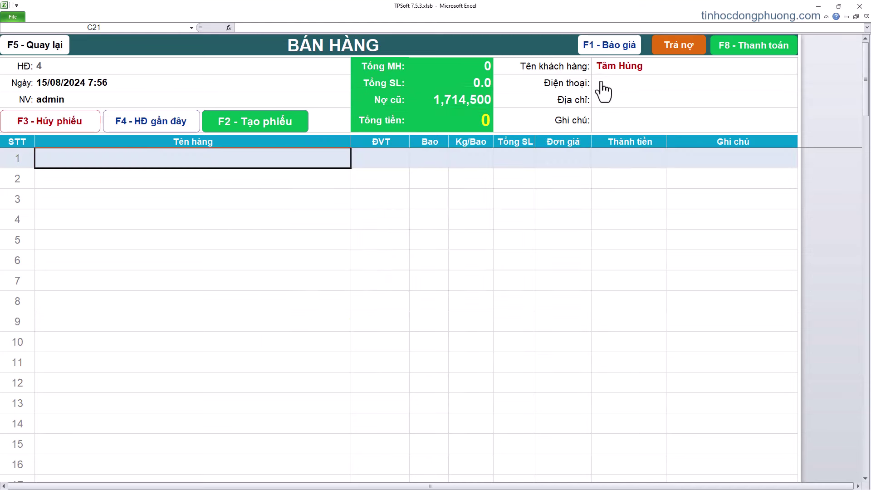
Step: Record a 500,000 debt payment noted 'ck', then reselect the customer showing 1,214,500 owed
{"action": "left_click", "coordinate": [688, 49]}
{"action": "type", "text": "500,000"}
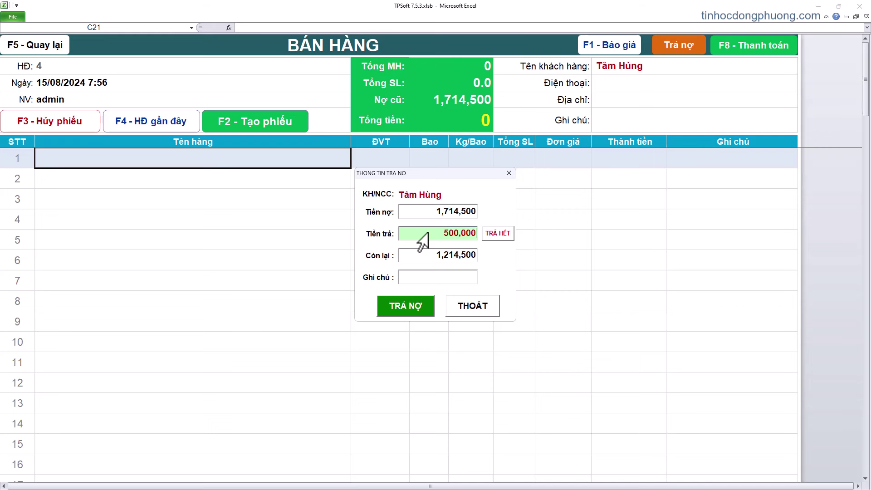
{"action": "double_click", "coordinate": [453, 229]}
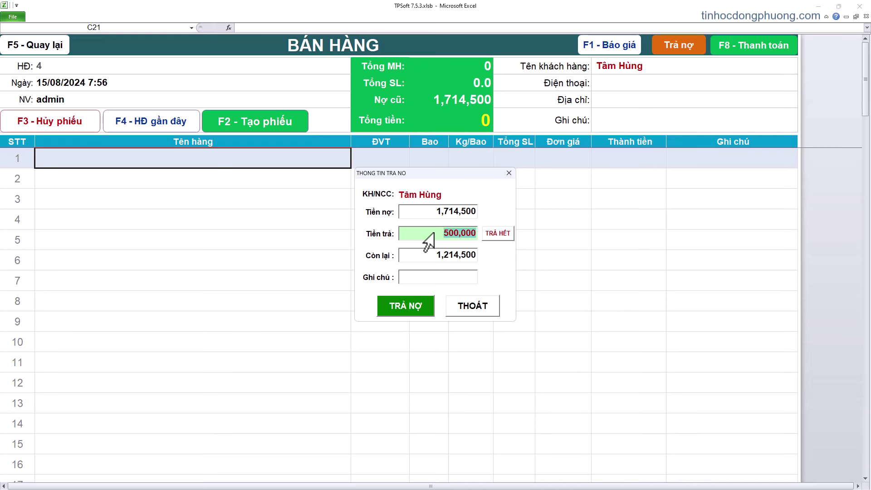
{"action": "left_click", "coordinate": [433, 280]}
{"action": "type", "text": "ck"}
{"action": "left_click", "coordinate": [411, 309]}
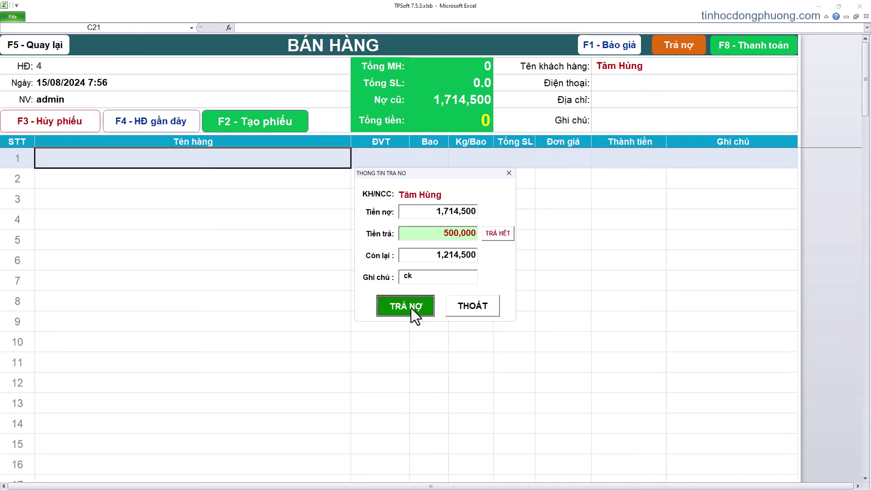
{"action": "left_click", "coordinate": [441, 312]}
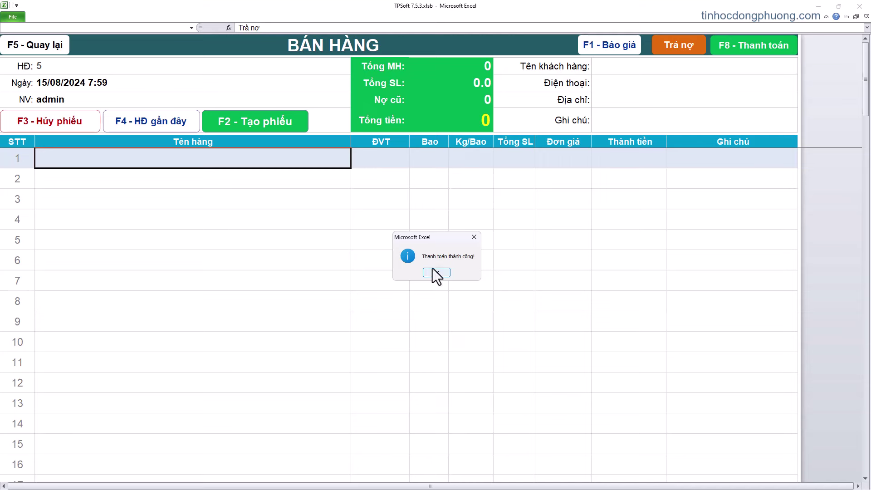
{"action": "left_click", "coordinate": [436, 273]}
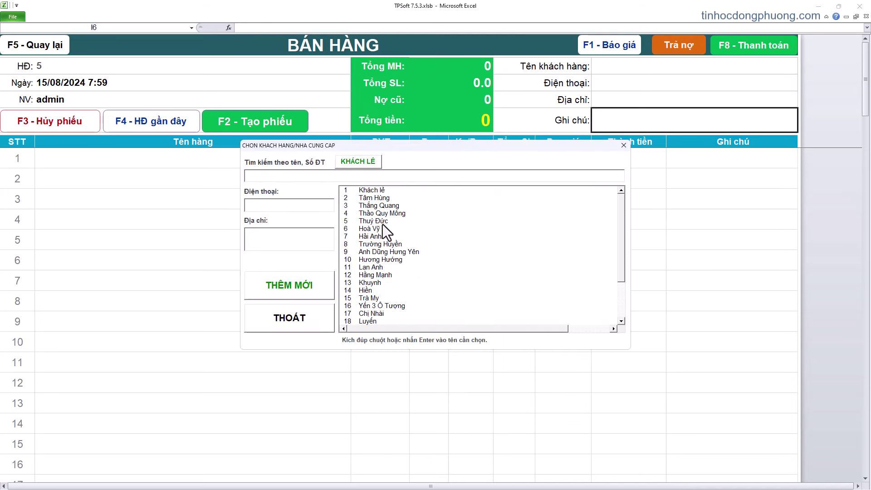
{"action": "double_click", "coordinate": [370, 197]}
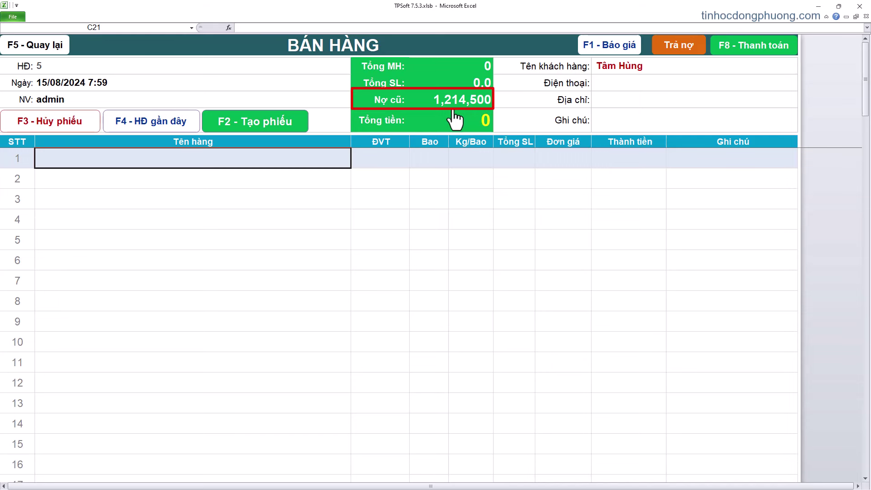
{"action": "left_click", "coordinate": [347, 175]}
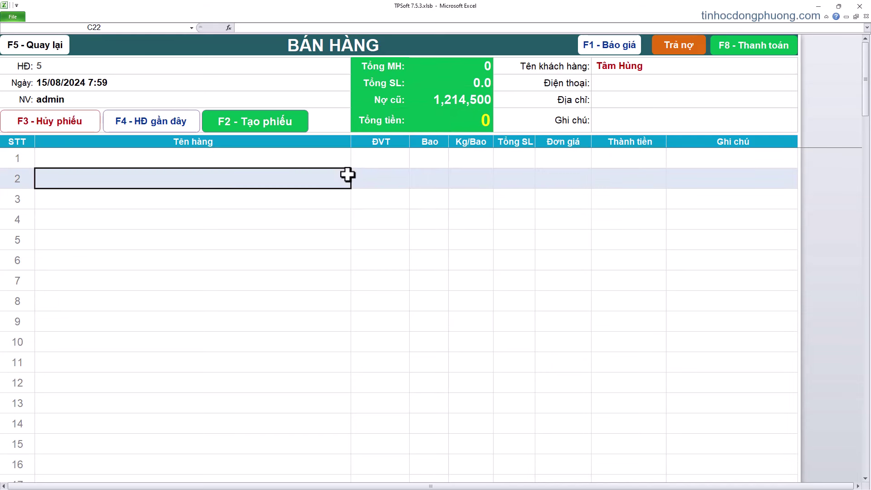
Step: Cancel the draft slip and open invoice 3's item details from recent sales
{"action": "left_click", "coordinate": [70, 127]}
{"action": "left_click", "coordinate": [422, 274]}
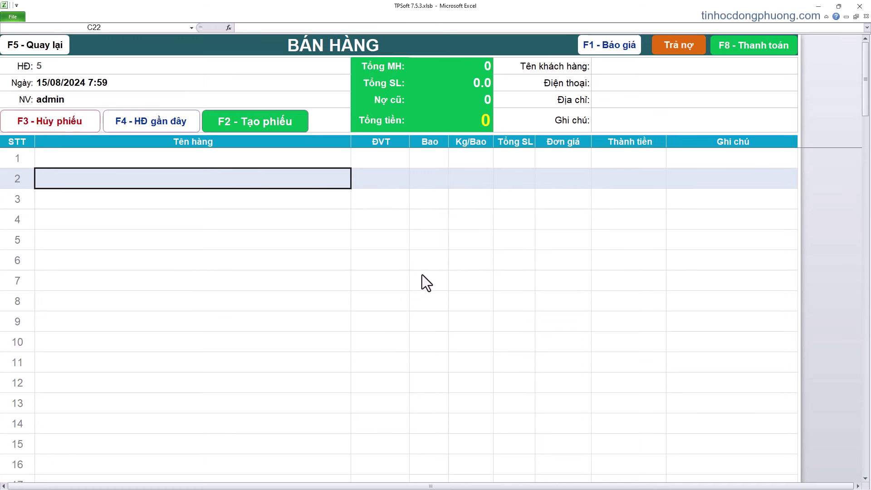
{"action": "left_click", "coordinate": [166, 122]}
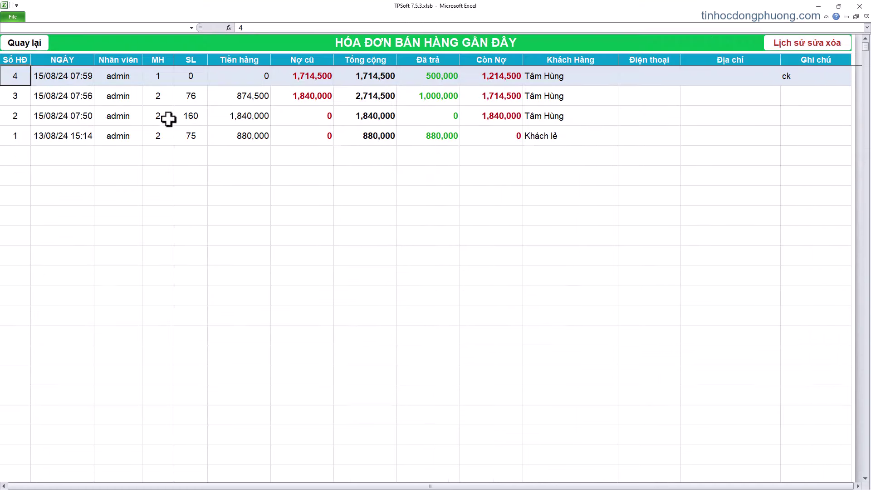
{"action": "left_click", "coordinate": [461, 94]}
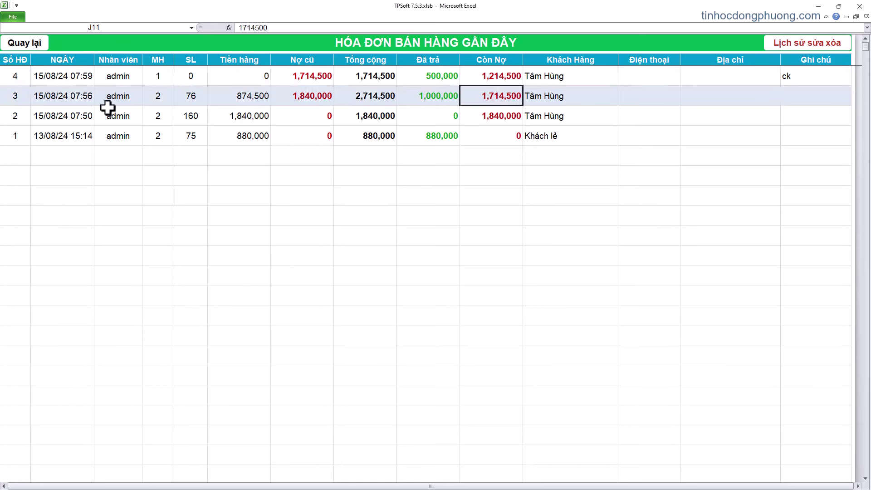
{"action": "double_click", "coordinate": [512, 99]}
Step: Review invoice 3's Thơm Dứa (25kg) and NỞ XỐP KHÔ (5kg) lines, then close the details
{"action": "left_click", "coordinate": [325, 187]}
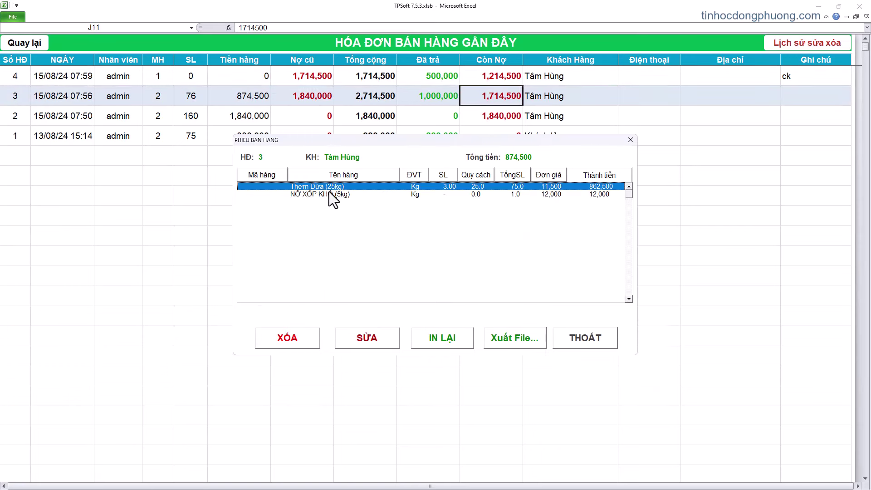
{"action": "left_click", "coordinate": [333, 196]}
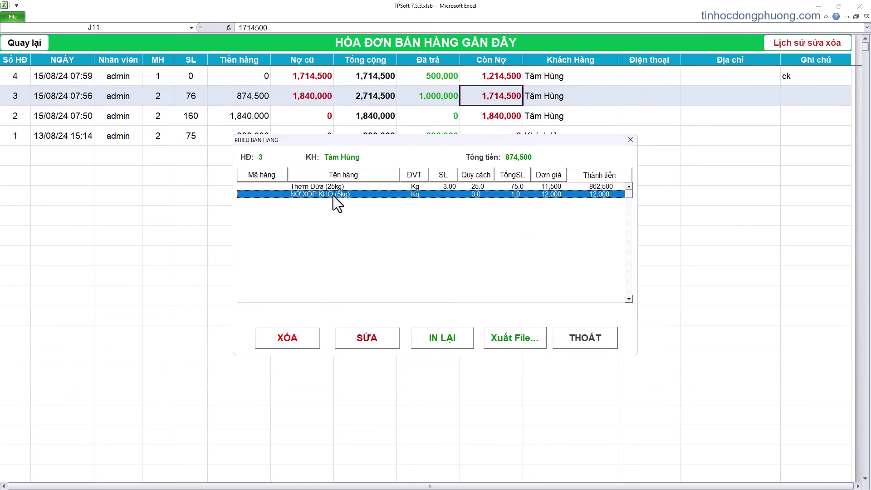
{"action": "left_click", "coordinate": [450, 186]}
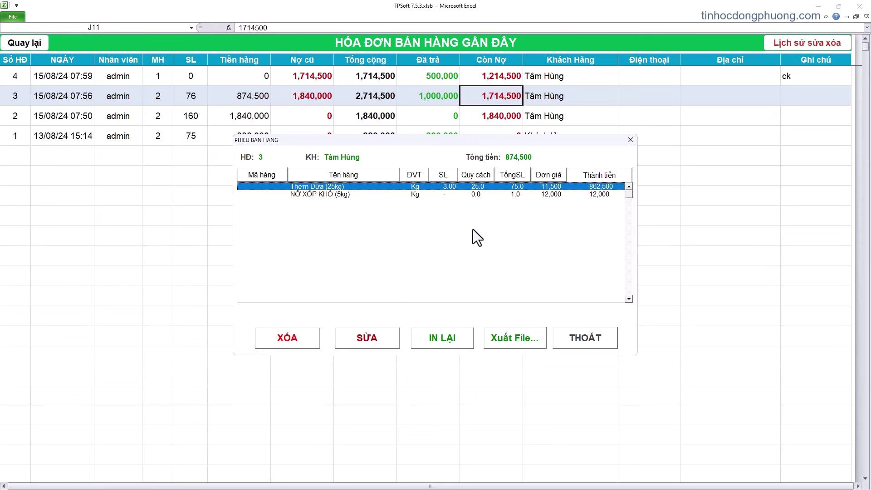
{"action": "left_click", "coordinate": [585, 341]}
Step: Return to the sales form and choose the customer who is returning goods
{"action": "left_click", "coordinate": [18, 46]}
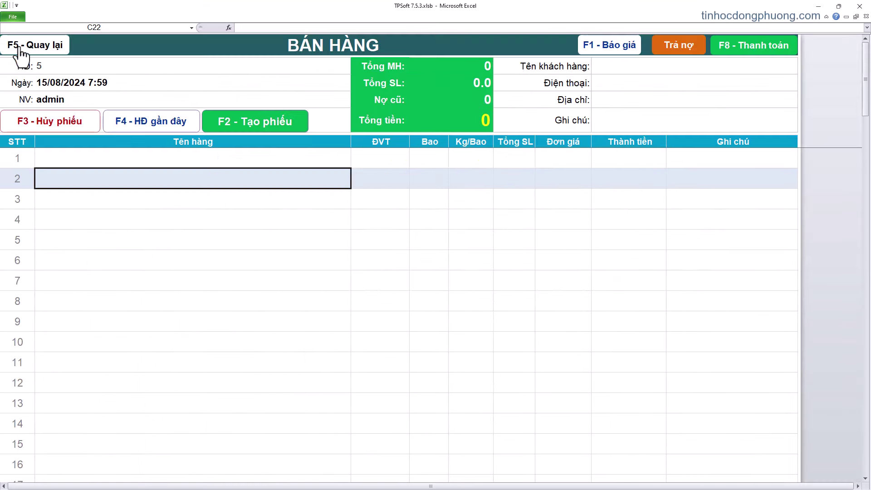
{"action": "left_click", "coordinate": [366, 235]}
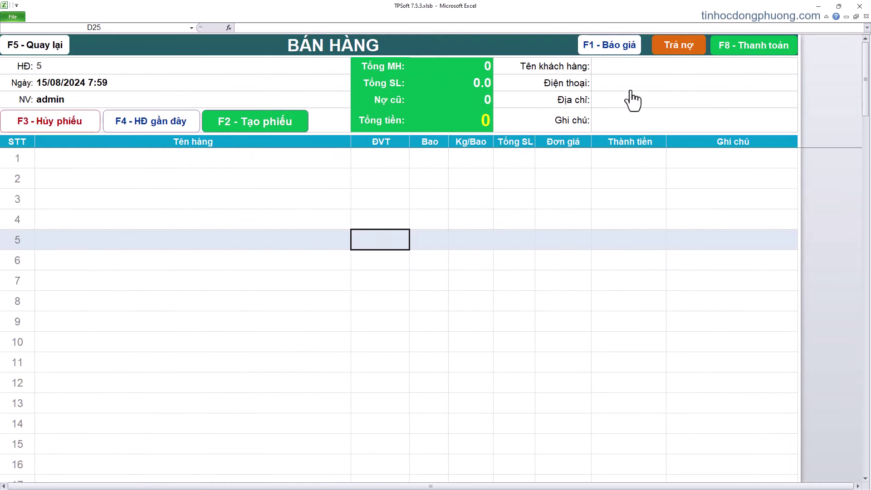
{"action": "left_click", "coordinate": [656, 68]}
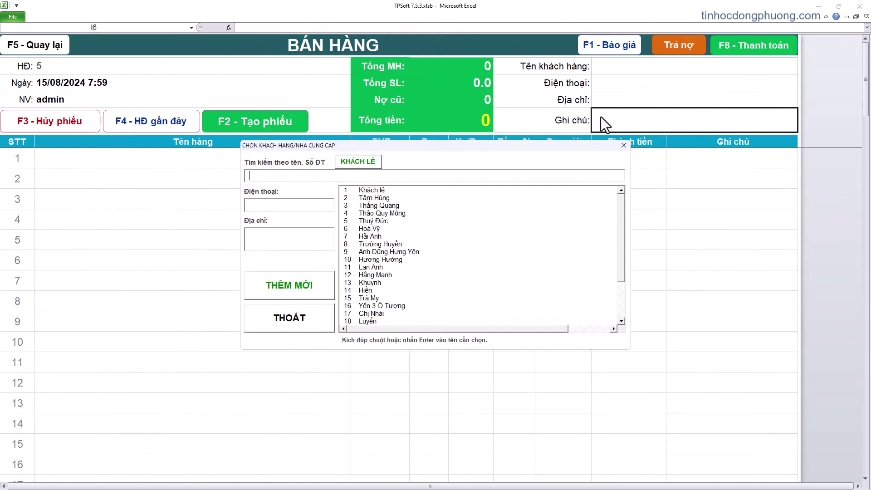
{"action": "double_click", "coordinate": [373, 198]}
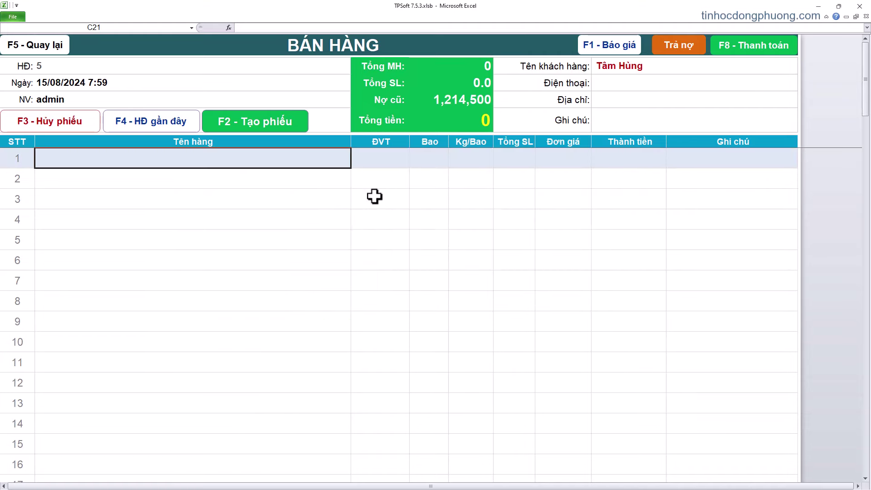
Step: Add a return line of Thơm Dứa (25kg), quantity -1 at 11,500, totalling -287,500
{"action": "left_click", "coordinate": [276, 121]}
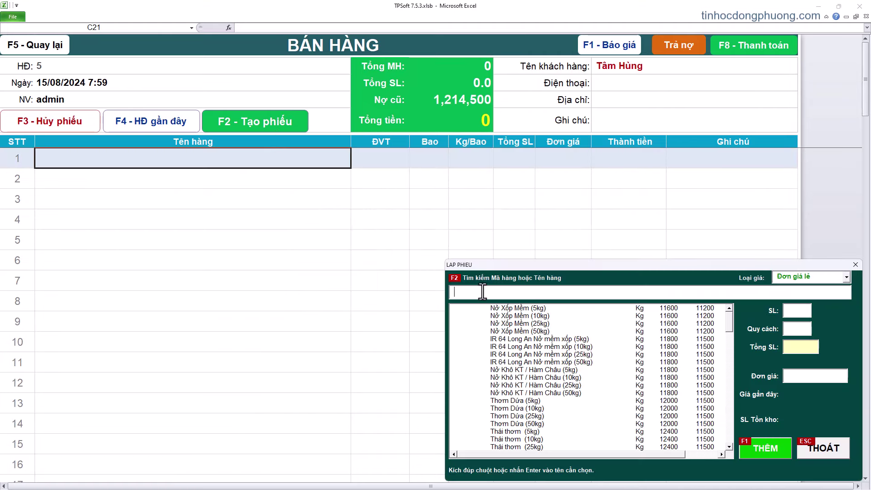
{"action": "left_click", "coordinate": [586, 293]}
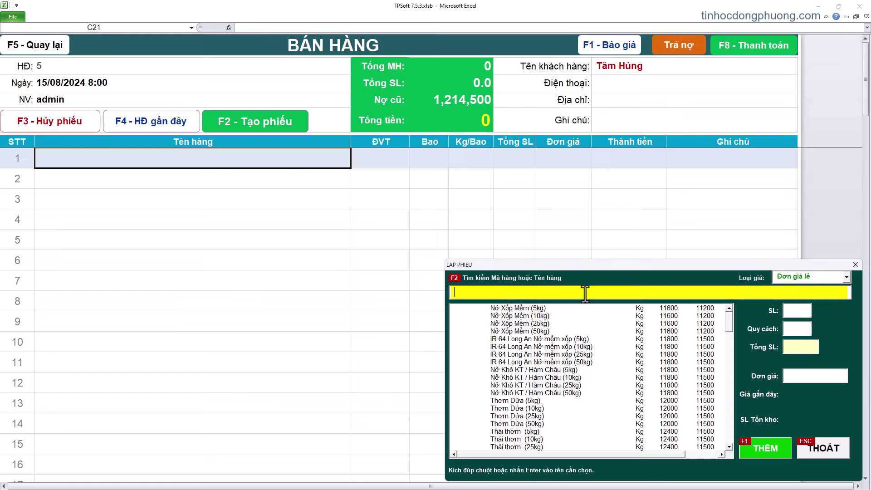
{"action": "type", "text": "thom dua"}
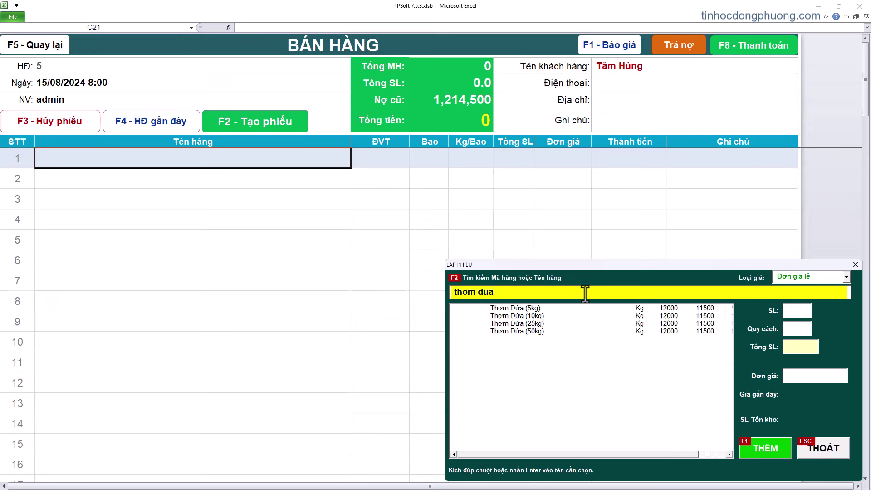
{"action": "double_click", "coordinate": [529, 323]}
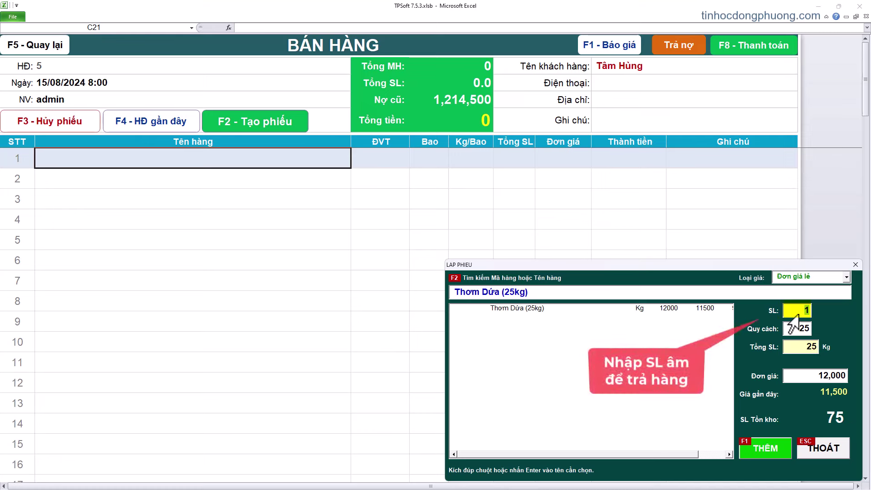
{"action": "type", "text": "-"}
{"action": "type", "text": "1"}
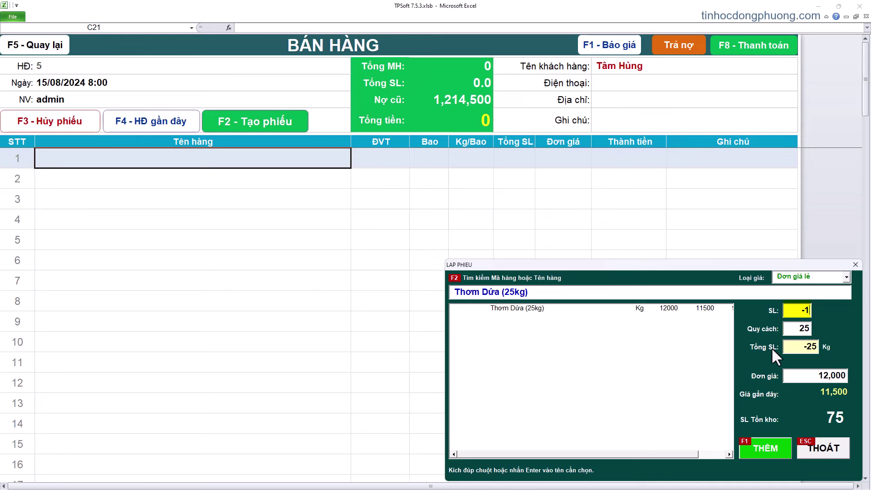
{"action": "key", "text": "Return"}
{"action": "type", "text": "11,500"}
{"action": "key", "text": "Return"}
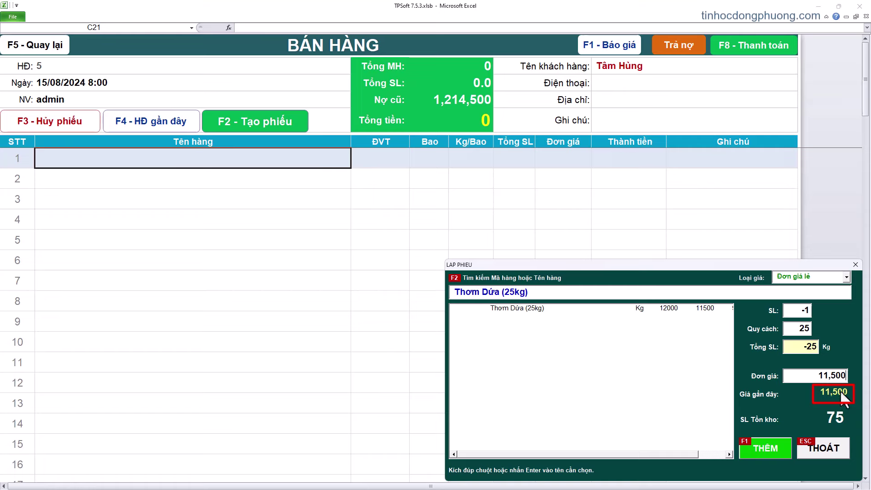
{"action": "left_click", "coordinate": [771, 447]}
{"action": "left_click", "coordinate": [829, 448]}
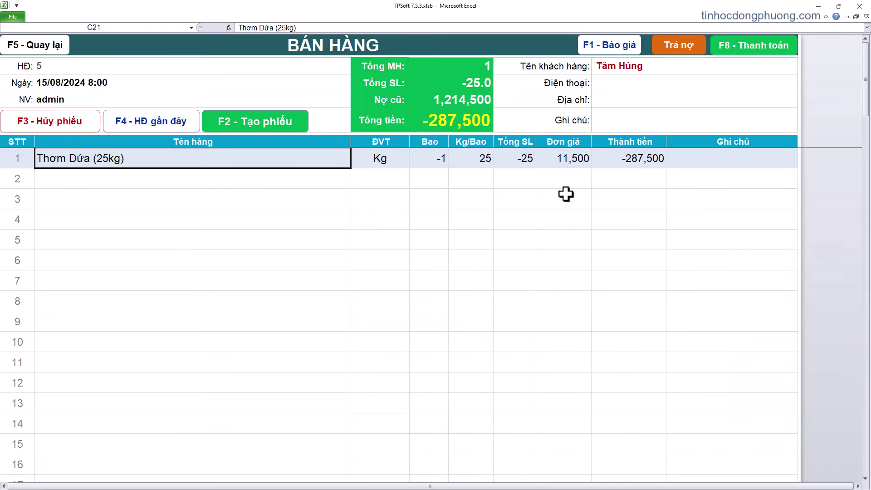
Step: Check the -25 kg and -287,500 return amounts and add the note 'Trả hàng'
{"action": "left_click", "coordinate": [516, 159]}
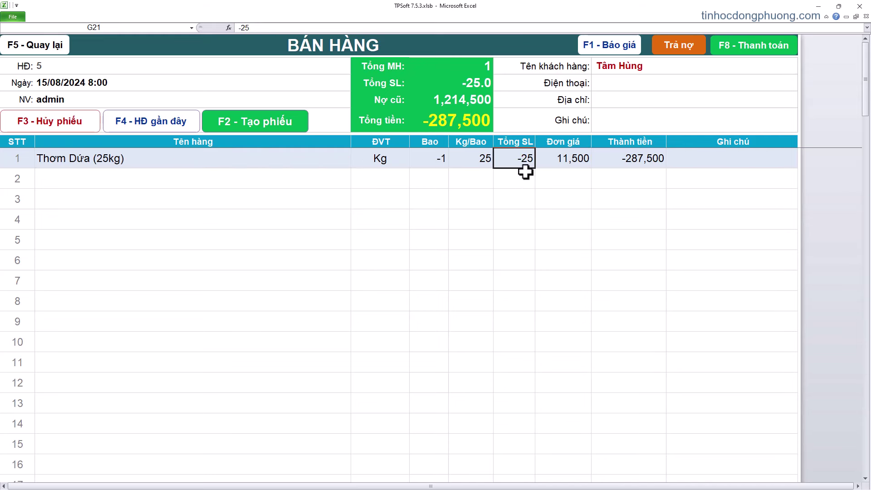
{"action": "left_click", "coordinate": [646, 165]}
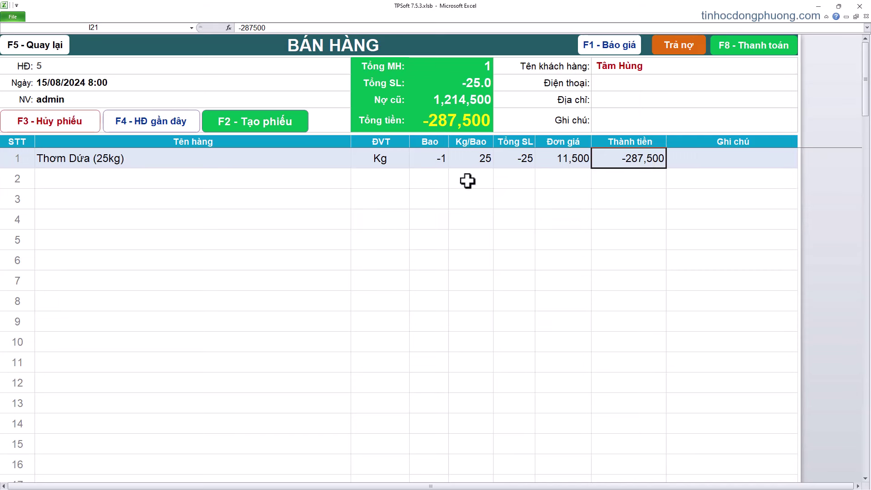
{"action": "left_click", "coordinate": [739, 45]}
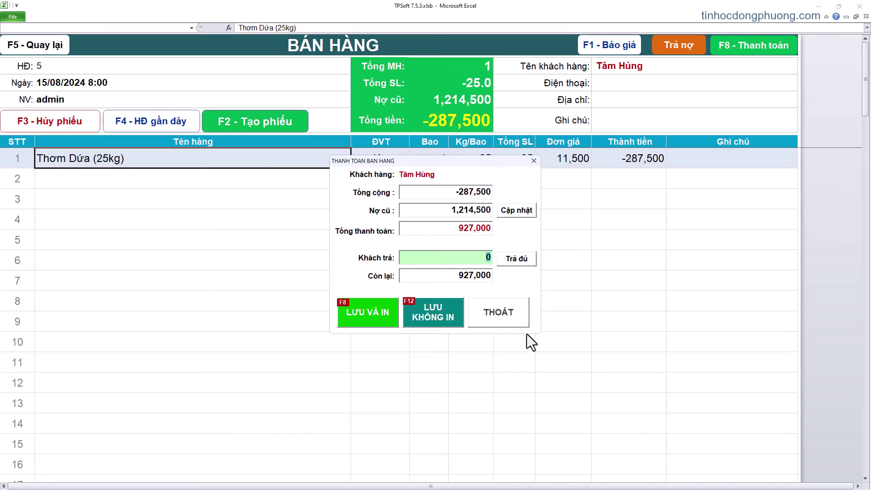
{"action": "left_click", "coordinate": [510, 324]}
{"action": "left_click", "coordinate": [623, 120]}
{"action": "type", "text": "Trả hàng"}
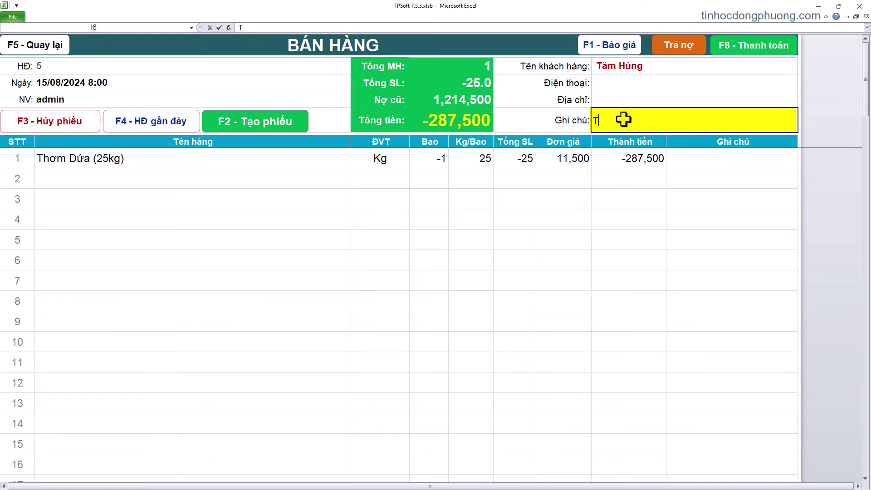
{"action": "key", "text": "Return"}
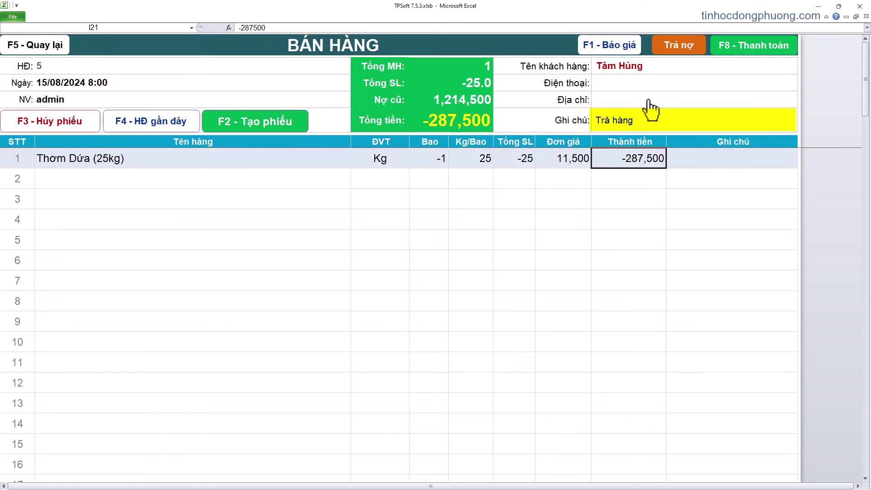
Step: Save the return invoice without printing, with 927,000 total payable, and dismiss the confirmation
{"action": "left_click", "coordinate": [757, 48]}
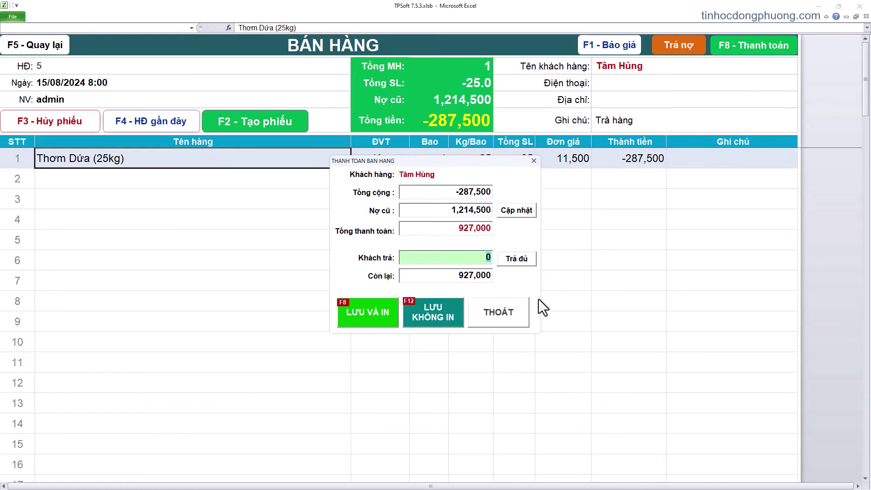
{"action": "left_click", "coordinate": [458, 227]}
{"action": "left_click", "coordinate": [446, 192]}
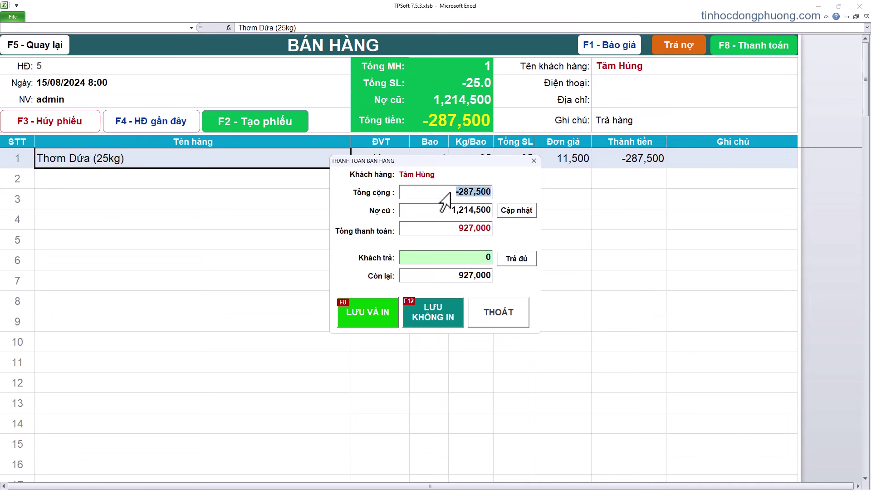
{"action": "key", "text": "Tab"}
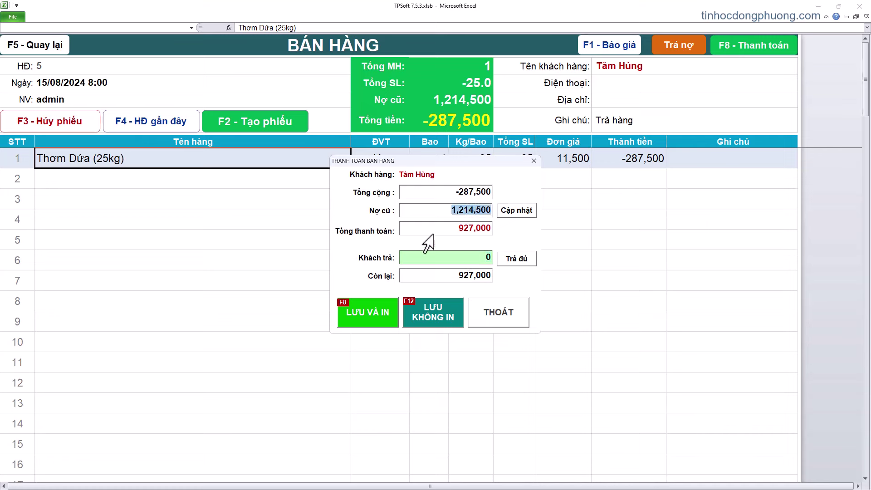
{"action": "key", "text": "Tab"}
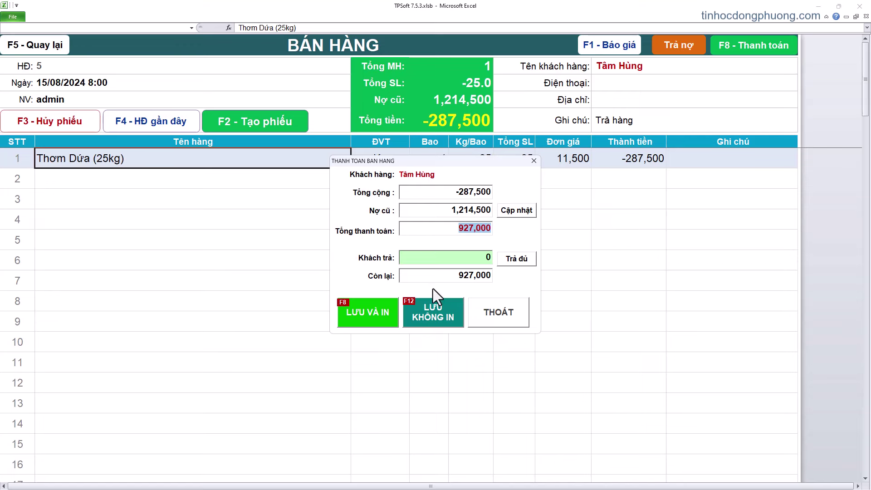
{"action": "key", "text": "Tab"}
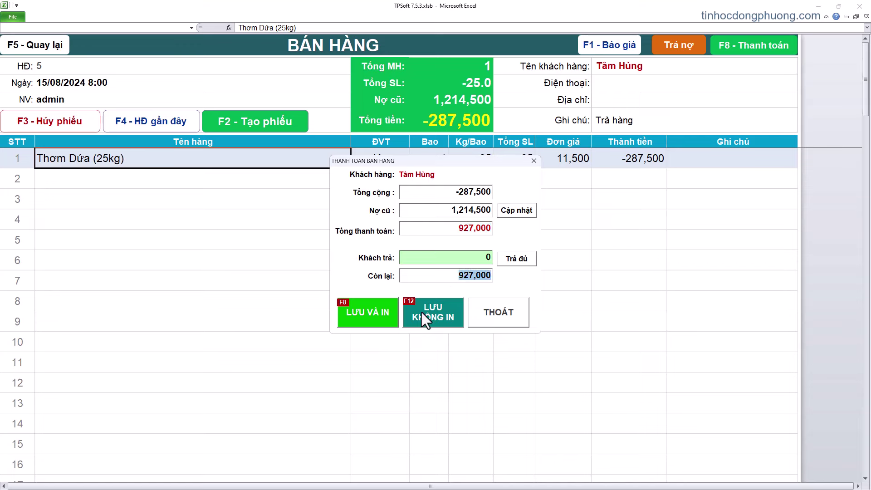
{"action": "left_click", "coordinate": [442, 317]}
{"action": "left_click", "coordinate": [436, 272]}
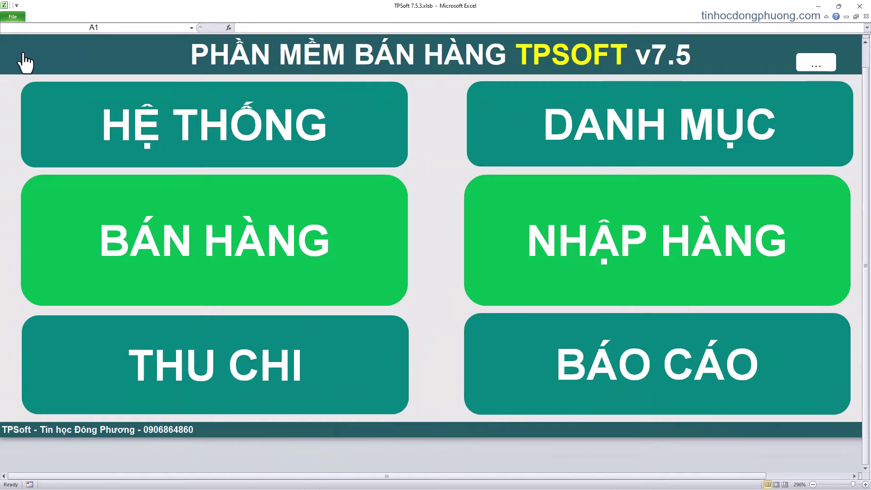
Step: Start a purchase slip with NCC Lúa Gạo Miền Đông as supplier
{"action": "left_click", "coordinate": [630, 235]}
{"action": "left_click", "coordinate": [611, 75]}
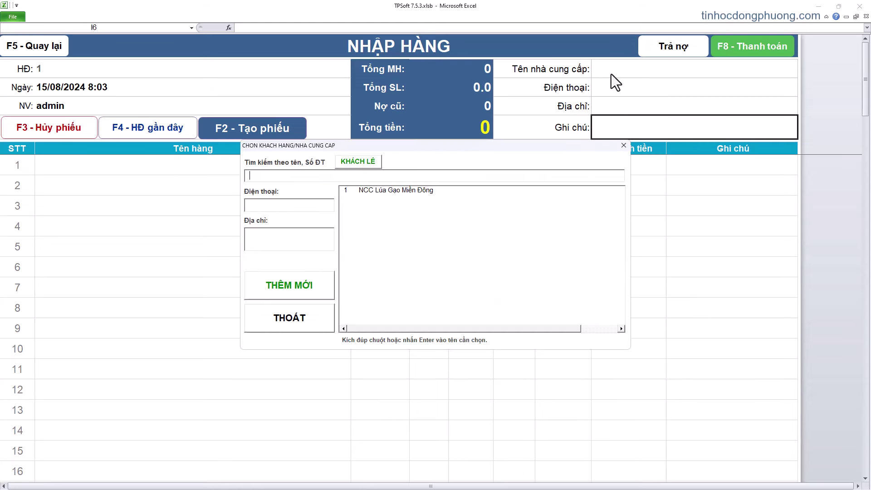
{"action": "double_click", "coordinate": [378, 191]}
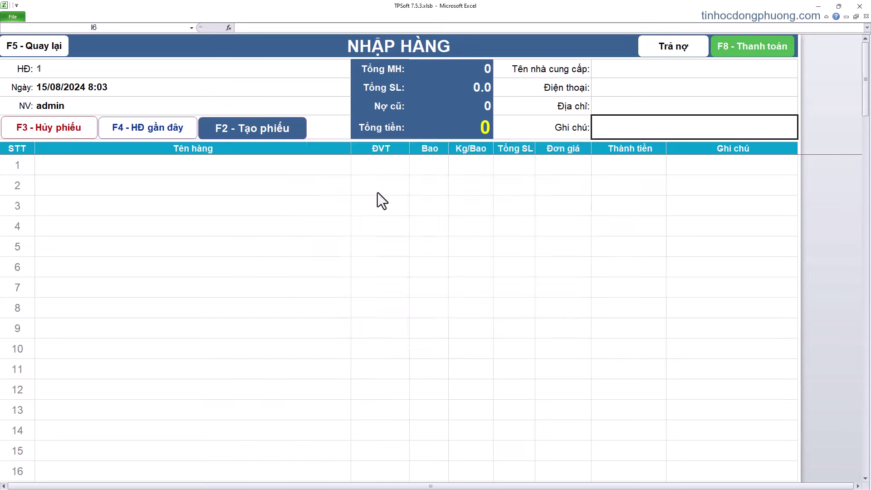
Step: Add 100 bags of Thơm Dứa (25kg), 2500 kg at 9,600, totalling 24,000,000
{"action": "left_click", "coordinate": [272, 129]}
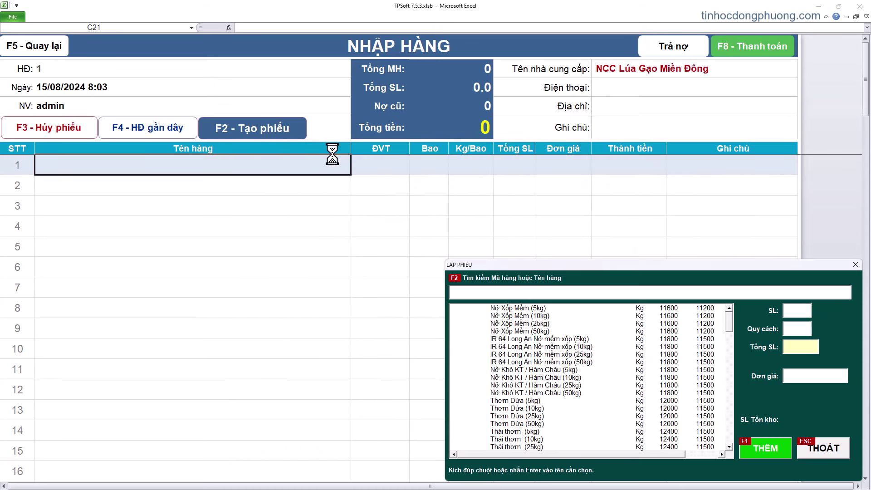
{"action": "type", "text": "th"}
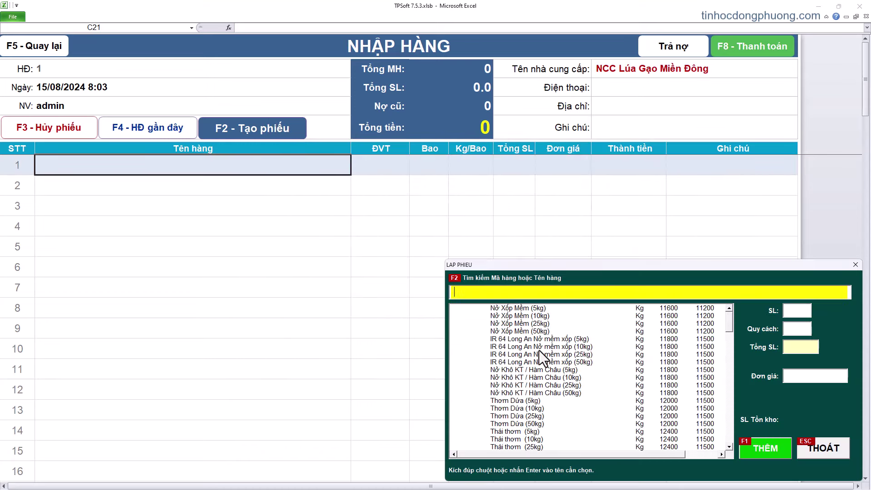
{"action": "type", "text": "om"}
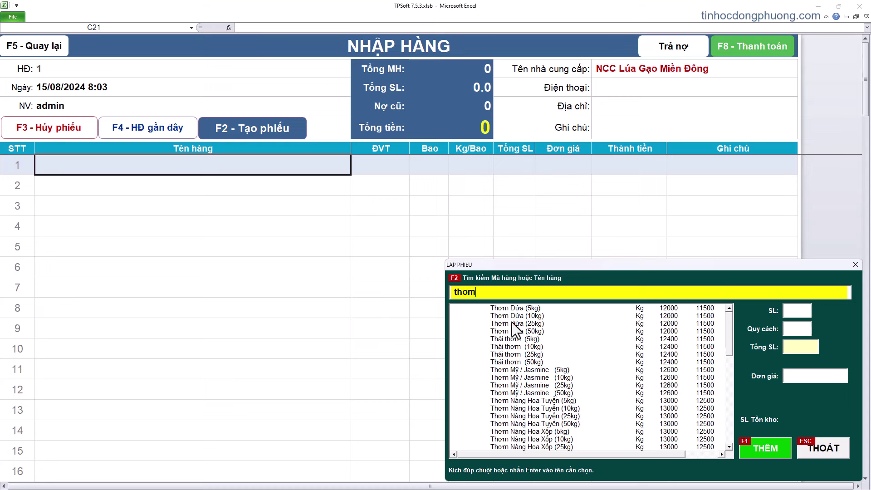
{"action": "double_click", "coordinate": [527, 325]}
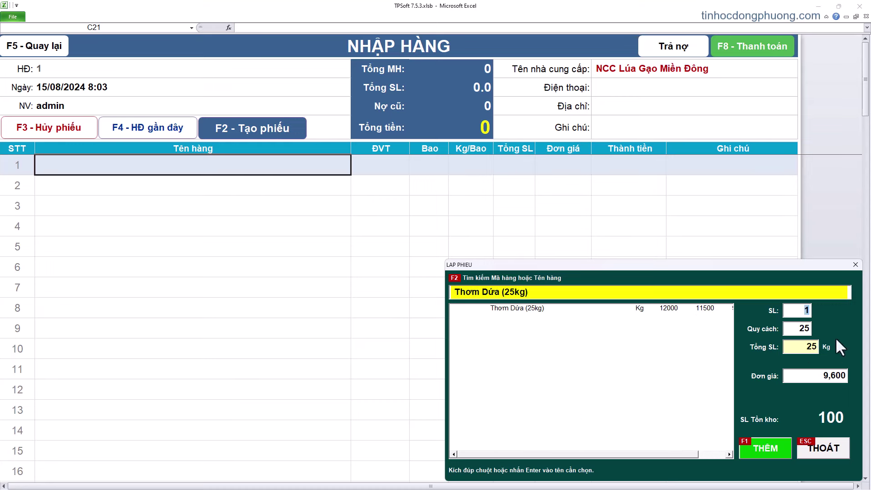
{"action": "type", "text": "100"}
{"action": "key", "text": "Return"}
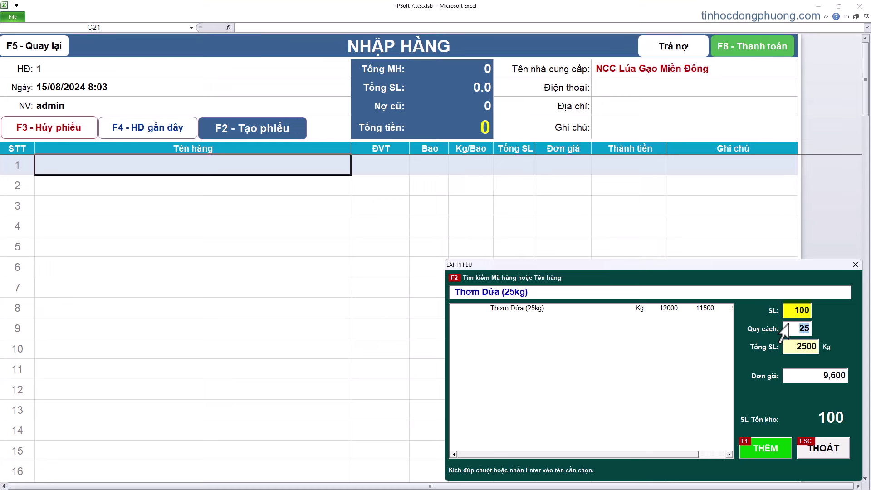
{"action": "key", "text": "Return"}
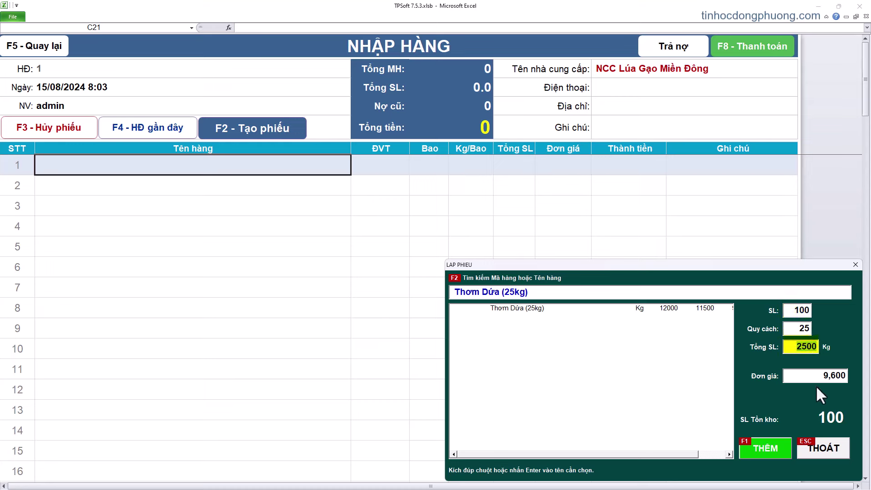
{"action": "key", "text": "Return"}
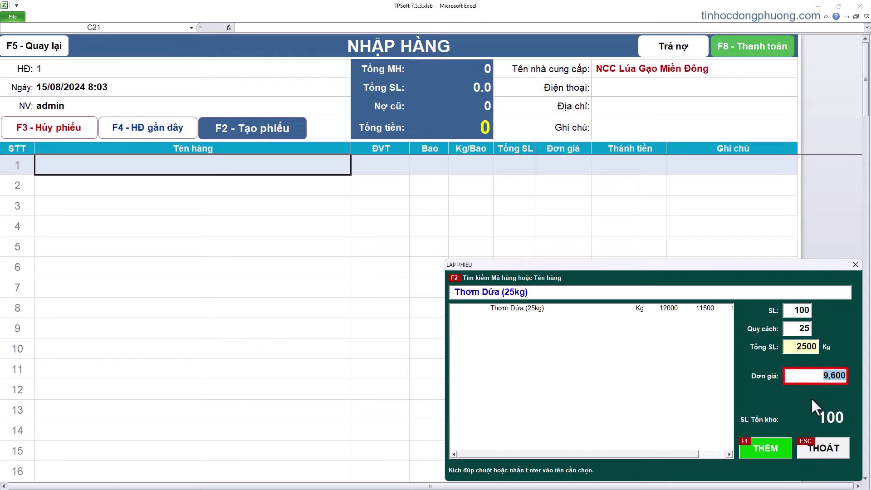
{"action": "left_click", "coordinate": [766, 446]}
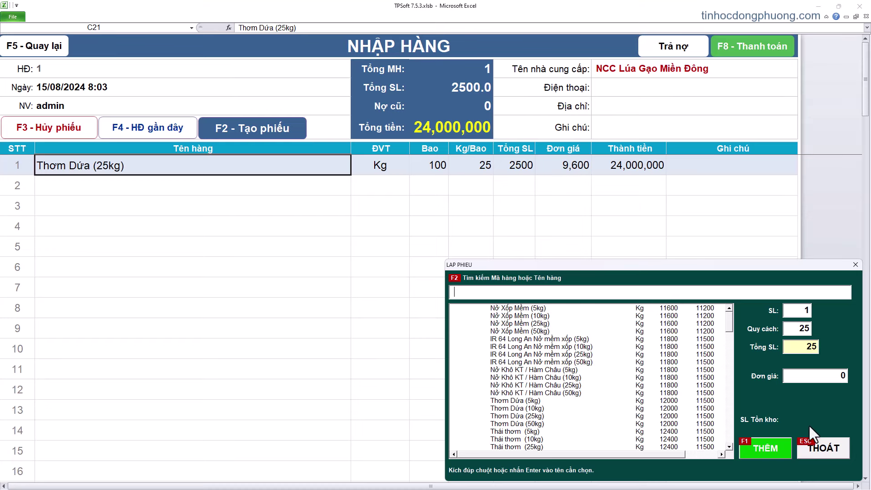
Step: Enter a 10,000,000 prior debt in the purchase payment window
{"action": "left_click", "coordinate": [824, 449]}
{"action": "left_click", "coordinate": [762, 50]}
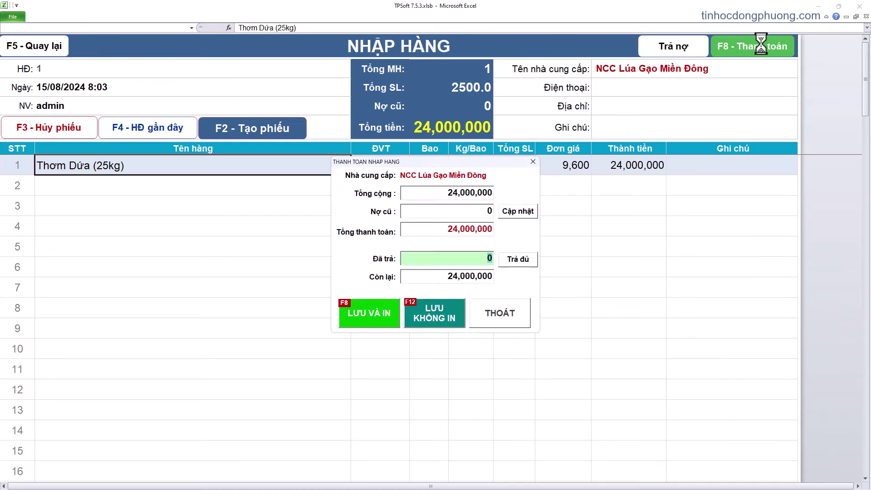
{"action": "left_click", "coordinate": [449, 215]}
{"action": "left_click", "coordinate": [428, 260]}
{"action": "left_click", "coordinate": [436, 213]}
{"action": "type", "text": "10,000,"}
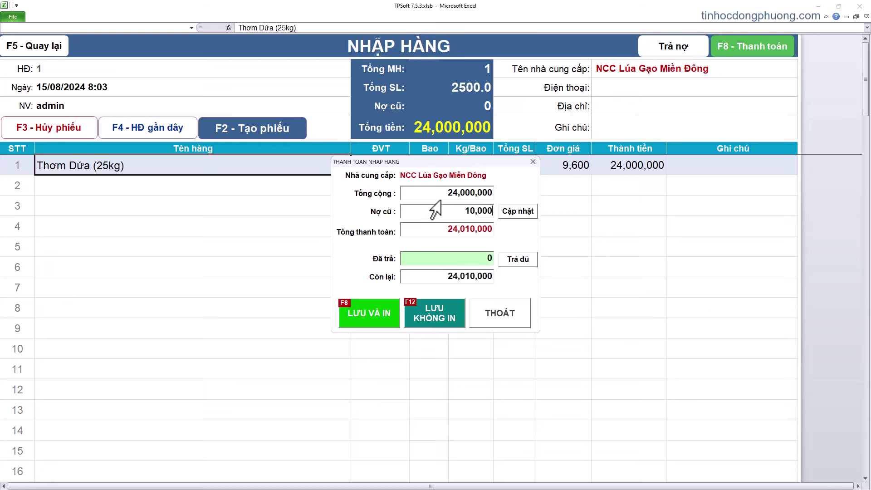
{"action": "type", "text": "000"}
{"action": "key", "text": "Return"}
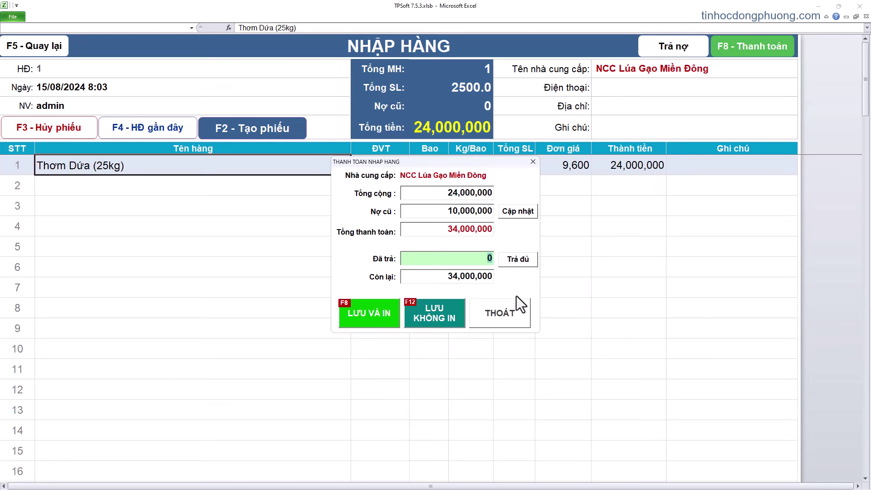
Step: Save the purchase without printing and confirm the supplier's debt is now 34,000,000
{"action": "left_click", "coordinate": [440, 315]}
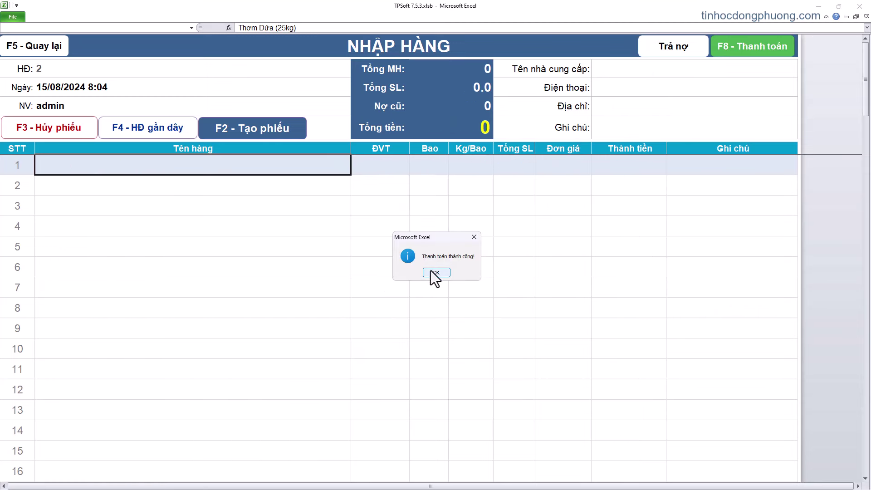
{"action": "left_click", "coordinate": [432, 271]}
{"action": "left_click", "coordinate": [645, 89]}
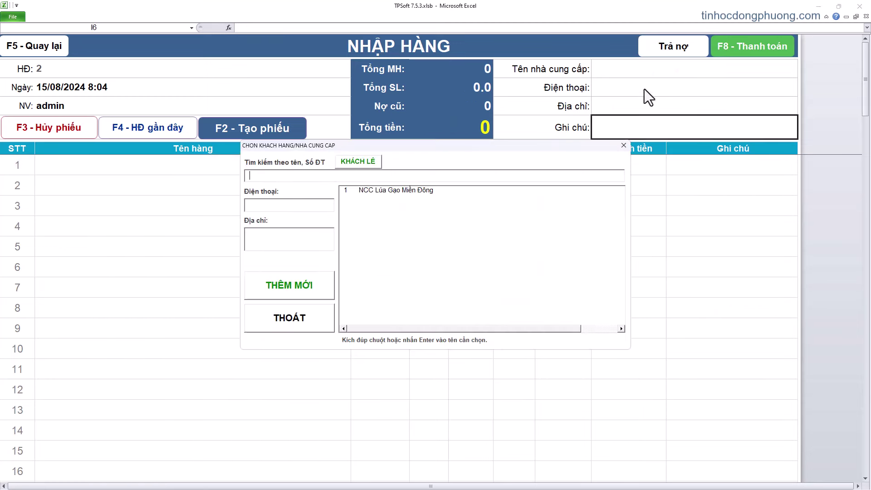
{"action": "double_click", "coordinate": [359, 191]}
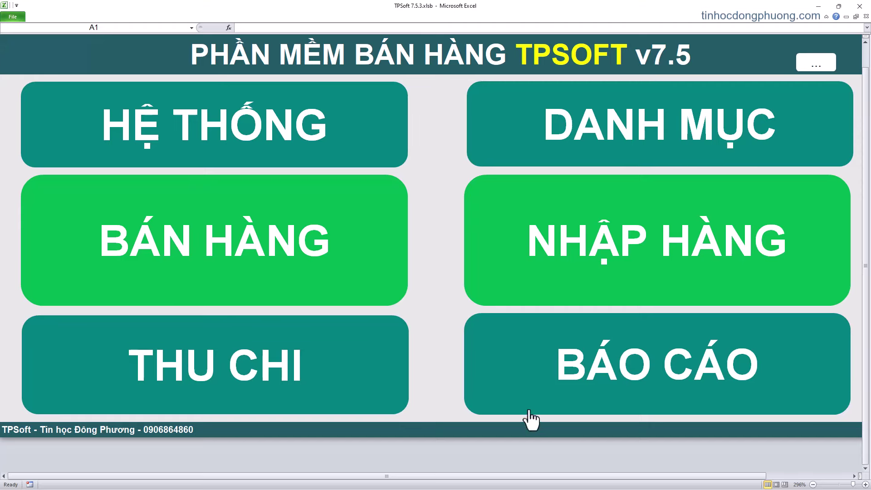
Step: Open the sales invoice report and set its start month to 7 (15/07/24 to 15/08/24)
{"action": "left_click", "coordinate": [615, 363]}
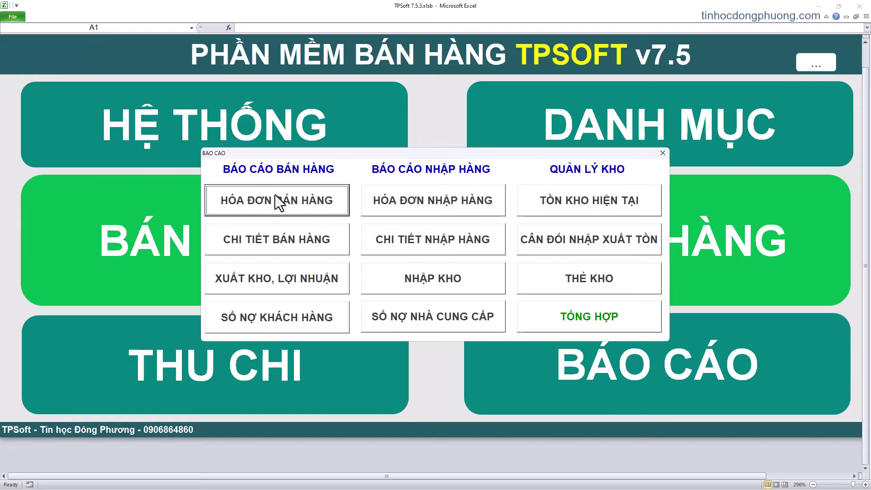
{"action": "left_click", "coordinate": [304, 202]}
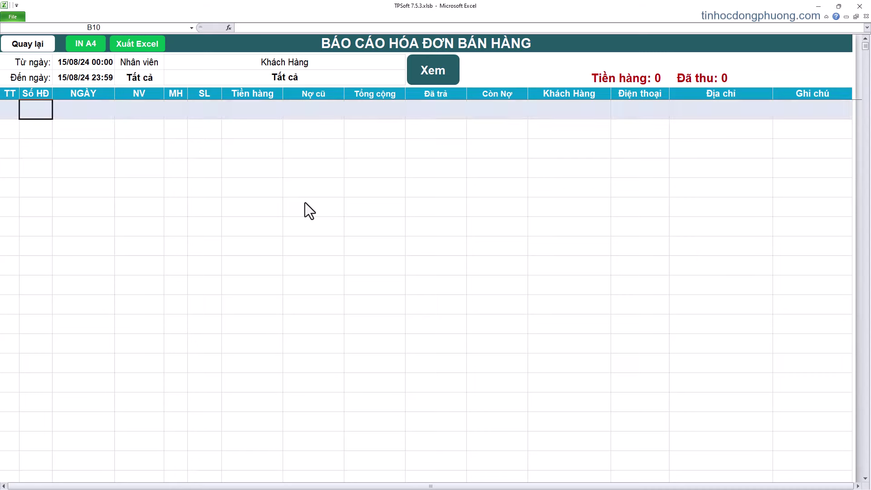
{"action": "left_click", "coordinate": [88, 81]}
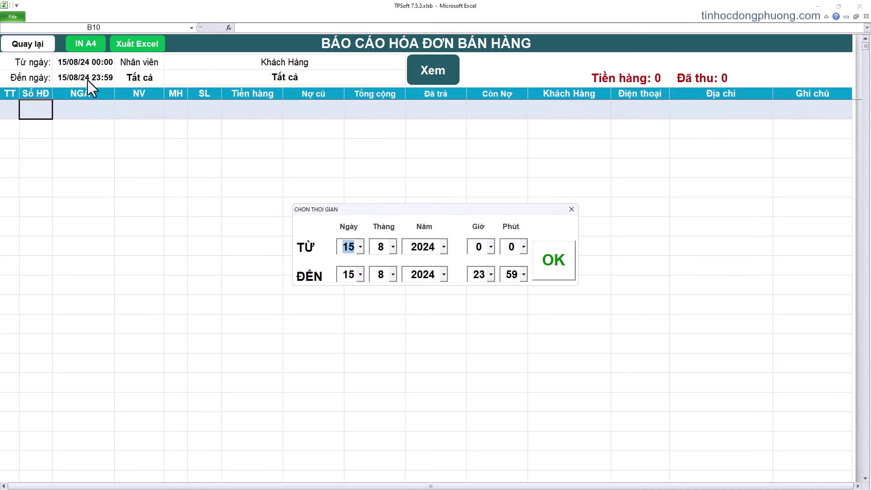
{"action": "left_click", "coordinate": [389, 253]}
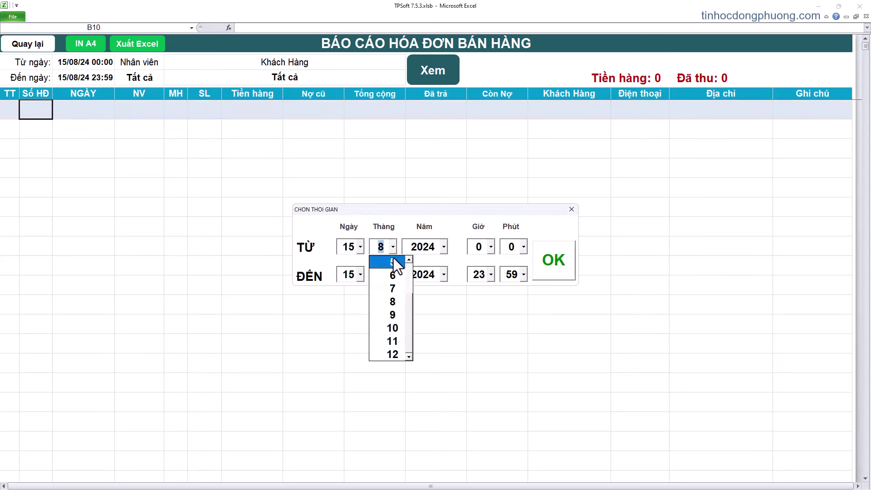
{"action": "left_click", "coordinate": [389, 290]}
{"action": "left_click", "coordinate": [572, 272]}
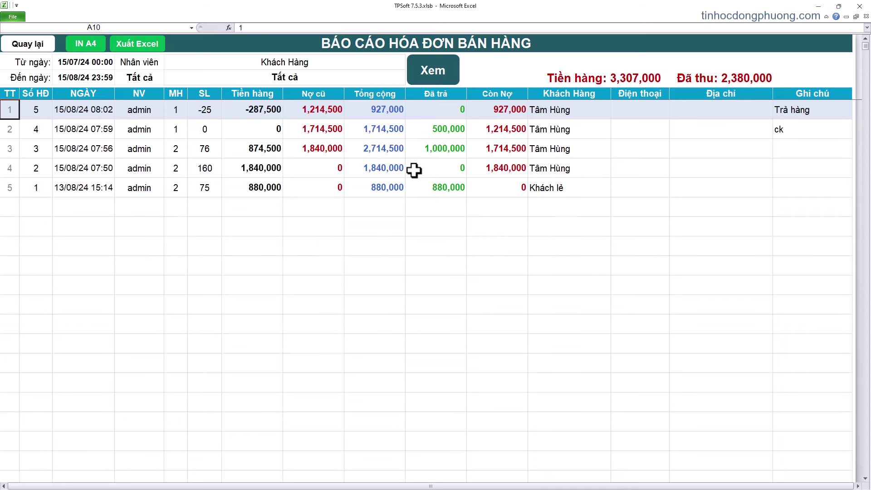
Step: Check the report's date range and invoices 3 and 4's goods, previous and remaining debt
{"action": "left_click", "coordinate": [474, 145]}
{"action": "left_click", "coordinate": [456, 170]}
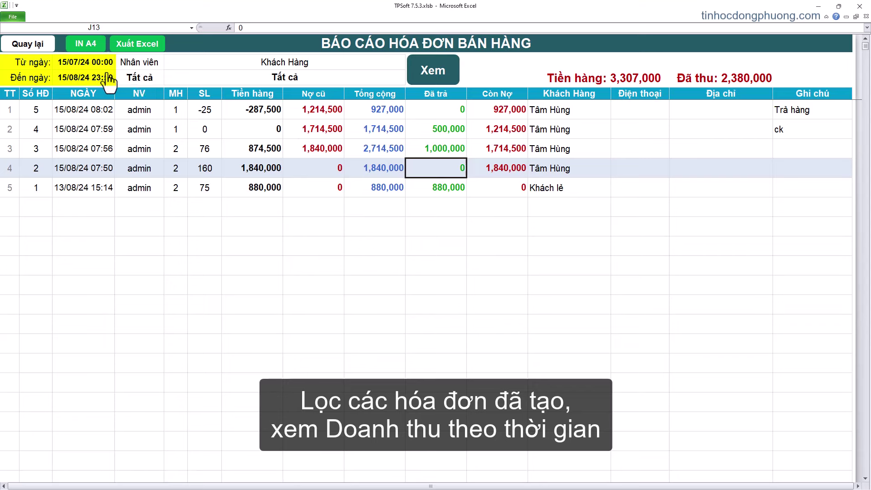
{"action": "left_click", "coordinate": [471, 149]}
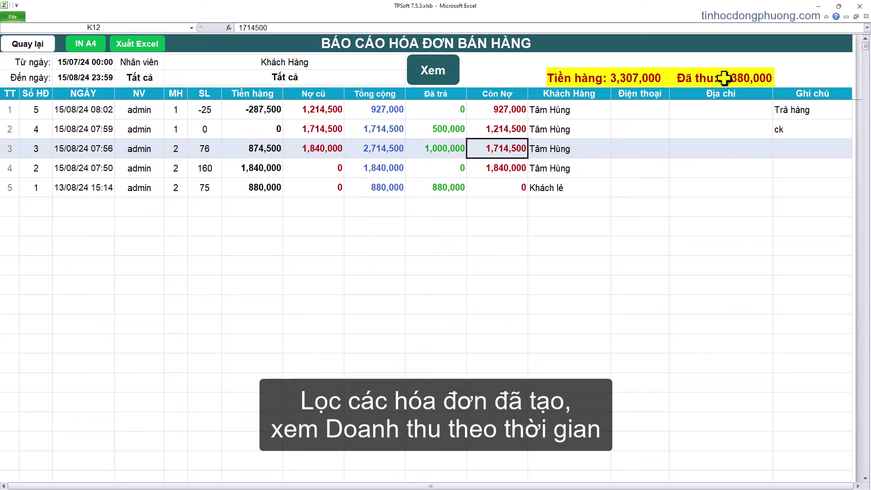
{"action": "left_click", "coordinate": [225, 133]}
{"action": "left_click", "coordinate": [312, 131]}
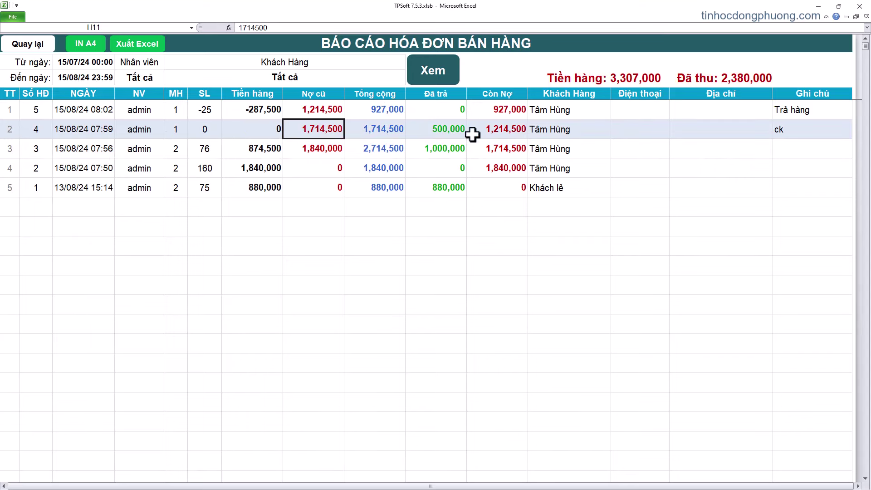
{"action": "left_click", "coordinate": [474, 132]}
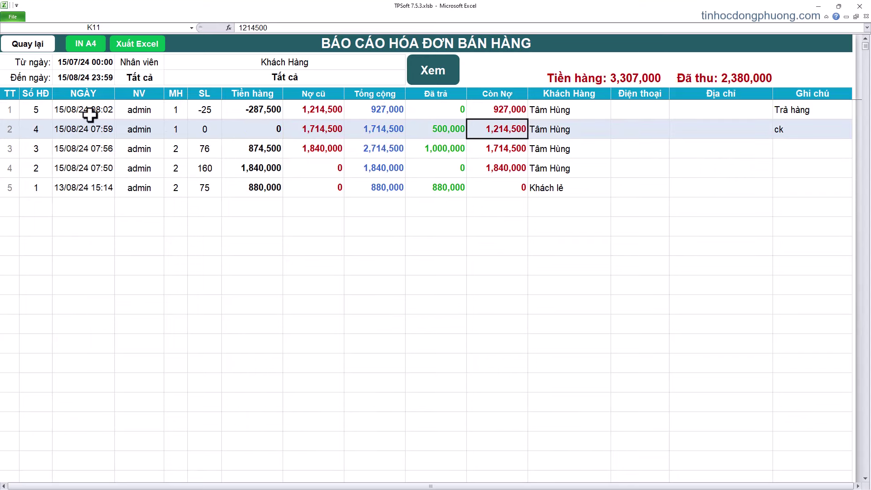
Step: Step through invoice 5's date, amounts and customer, then invoice 3's amount paid
{"action": "left_click", "coordinate": [73, 112]}
{"action": "left_click", "coordinate": [266, 110]}
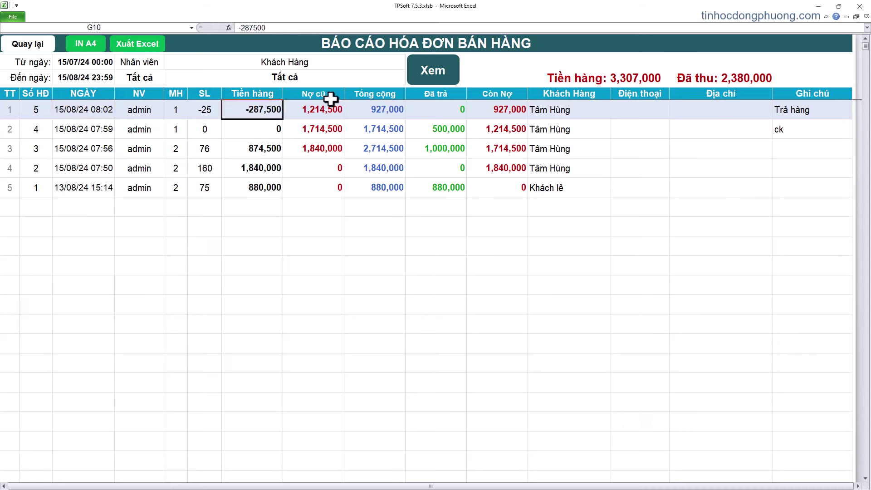
{"action": "left_click", "coordinate": [327, 109]}
{"action": "left_click", "coordinate": [381, 110]}
{"action": "left_click", "coordinate": [441, 111]}
{"action": "left_click", "coordinate": [504, 108]}
{"action": "left_click", "coordinate": [551, 109]}
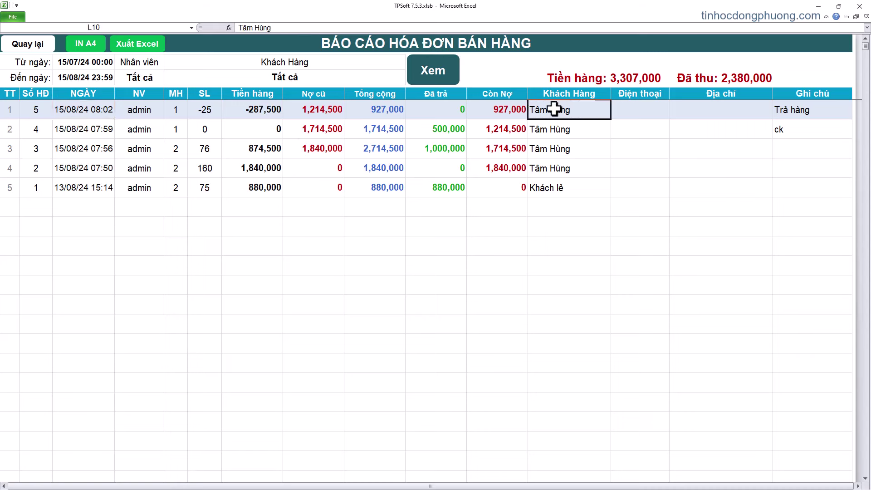
{"action": "left_click", "coordinate": [407, 146]}
Step: View invoice 3's item details from the report, then close them and return to the top
{"action": "double_click", "coordinate": [406, 147]}
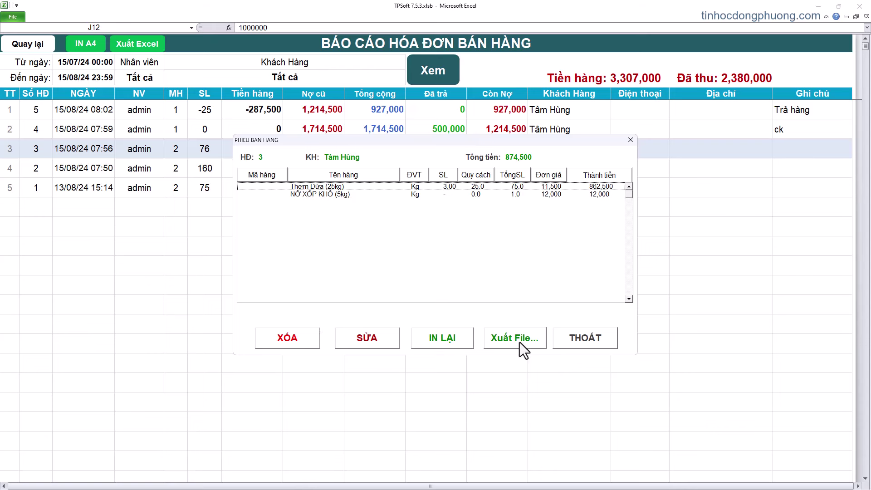
{"action": "left_click", "coordinate": [590, 340]}
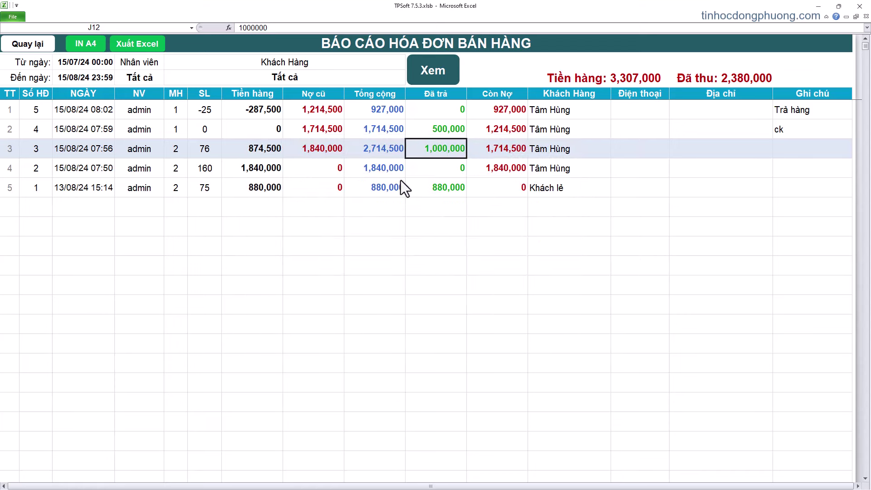
{"action": "key", "text": "ctrl+Home"}
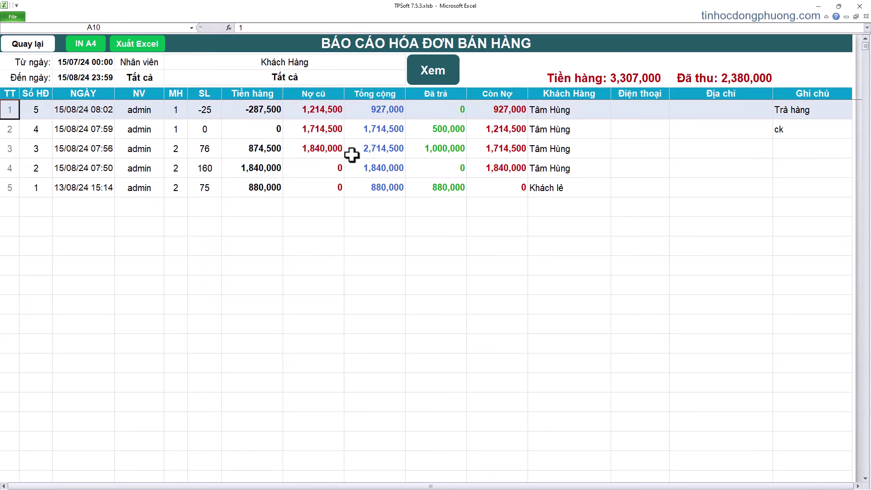
Step: Filter the report to one customer's four invoices, 927,000 owed, then reopen the reports list
{"action": "left_click", "coordinate": [329, 78]}
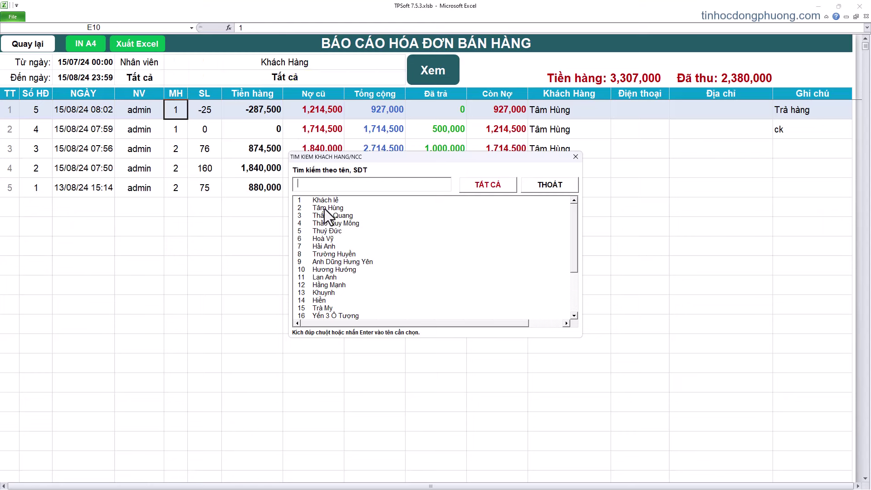
{"action": "double_click", "coordinate": [325, 209]}
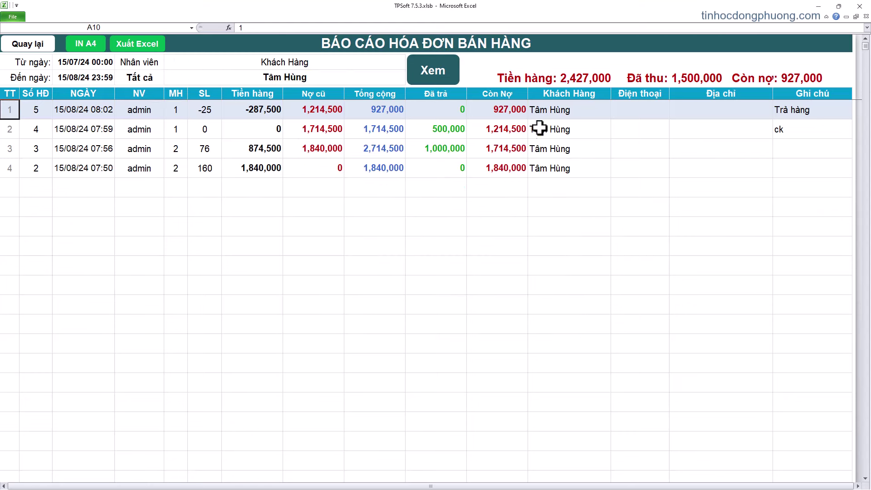
{"action": "left_click_drag", "start_coordinate": [550, 110], "coordinate": [559, 162]}
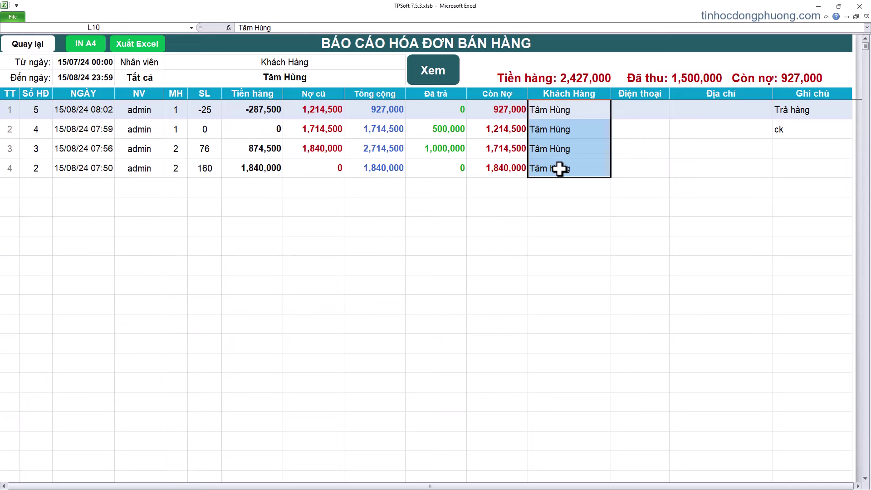
{"action": "left_click", "coordinate": [579, 154]}
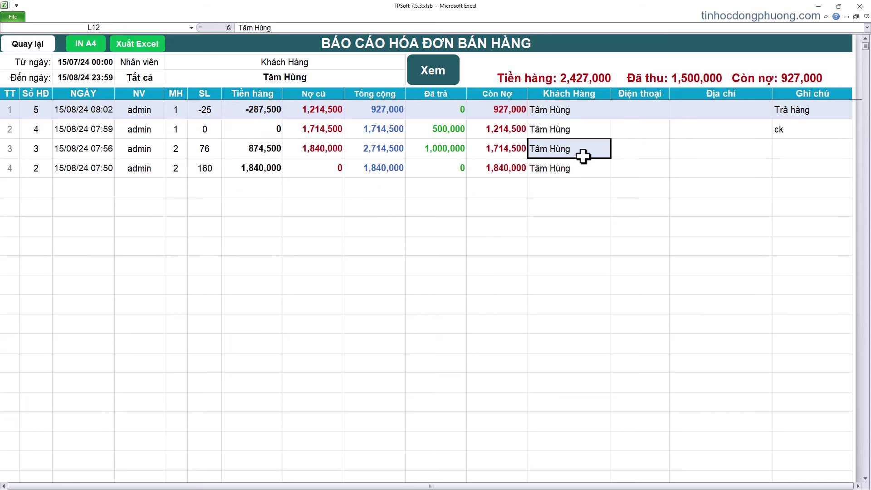
{"action": "left_click", "coordinate": [28, 45]}
{"action": "left_click", "coordinate": [568, 365]}
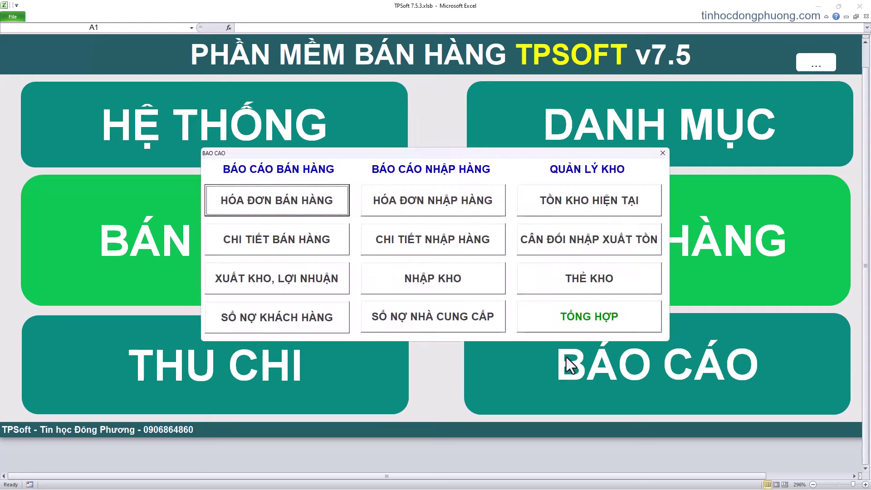
Step: Load the detailed sales report for 15/07/24 to 15/08/24
{"action": "left_click", "coordinate": [309, 241]}
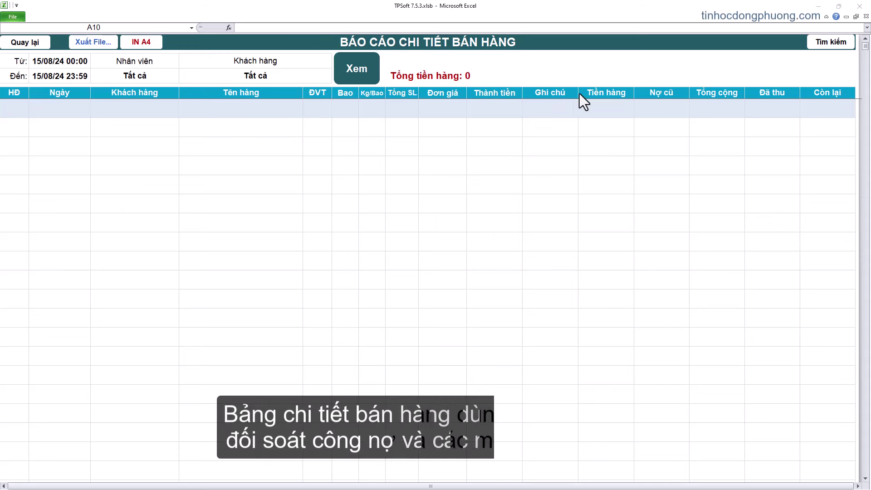
{"action": "left_click", "coordinate": [68, 75]}
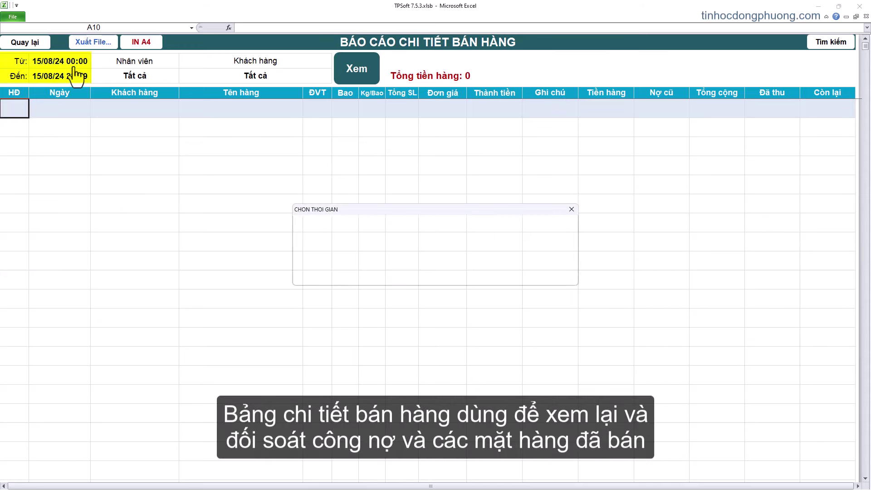
{"action": "left_click", "coordinate": [393, 247]}
{"action": "left_click", "coordinate": [393, 289]}
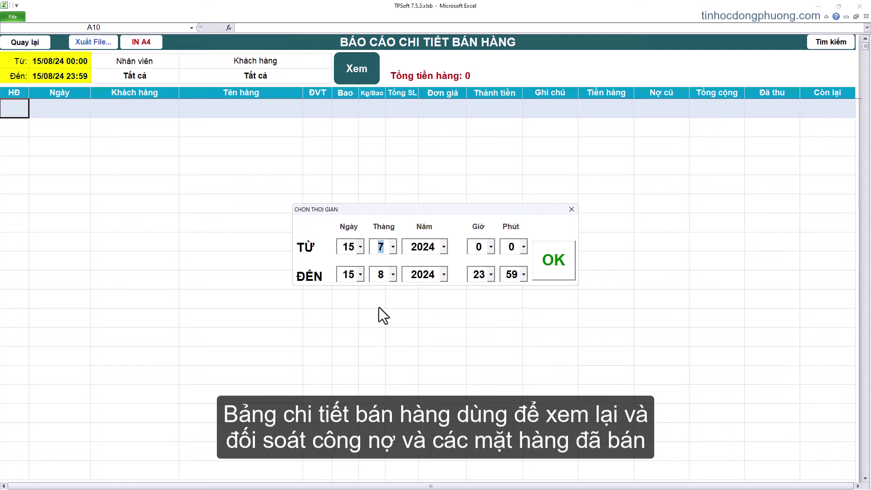
{"action": "left_click", "coordinate": [558, 272]}
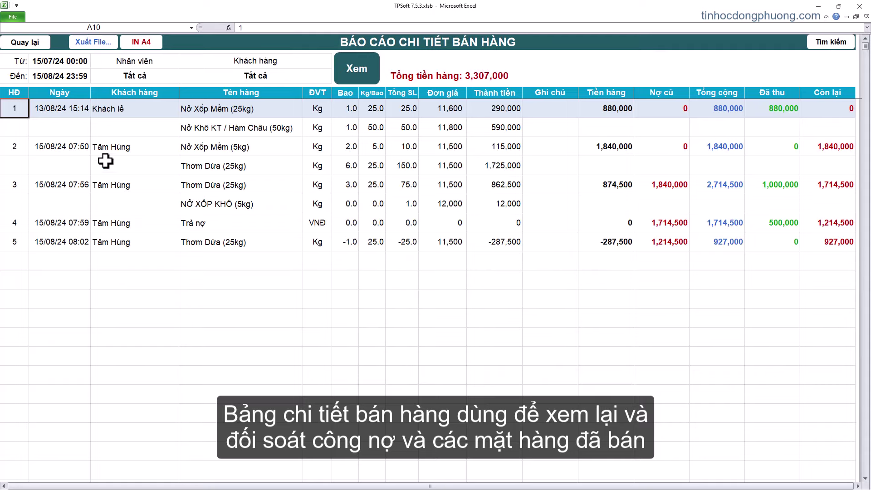
Step: Inspect invoice 1's date, customer, and second item's unit, bag count and quantity
{"action": "left_click", "coordinate": [63, 113]}
{"action": "left_click", "coordinate": [145, 114]}
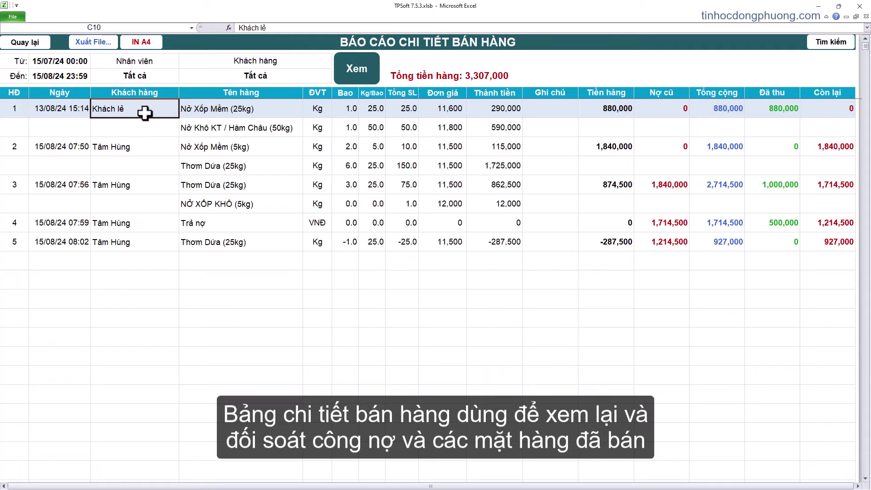
{"action": "left_click", "coordinate": [230, 128]}
{"action": "left_click", "coordinate": [317, 129]}
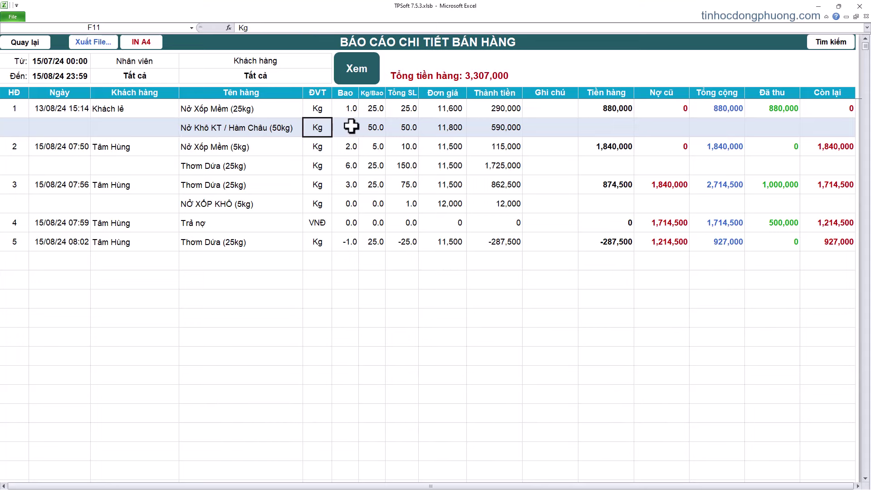
{"action": "left_click", "coordinate": [351, 126]}
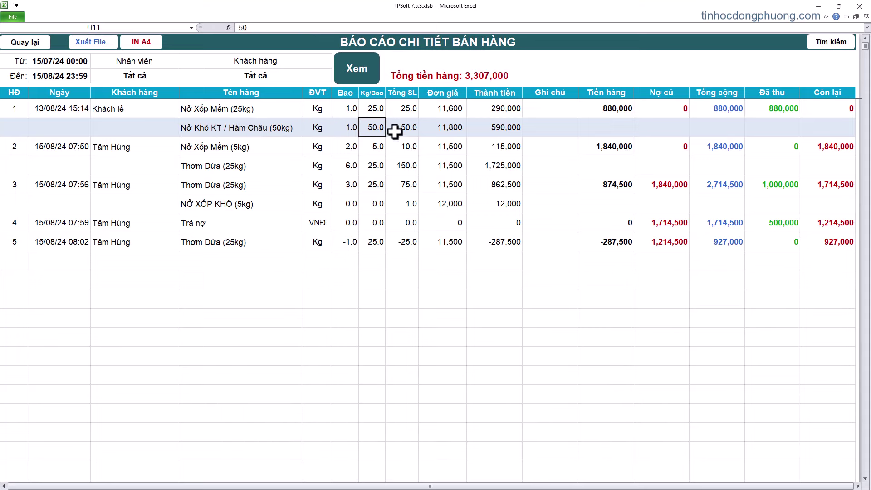
{"action": "left_click", "coordinate": [402, 133]}
Step: Check invoice 2's unit price, totals, previous debt, payment and balance, then bring up customer search
{"action": "left_click", "coordinate": [458, 142]}
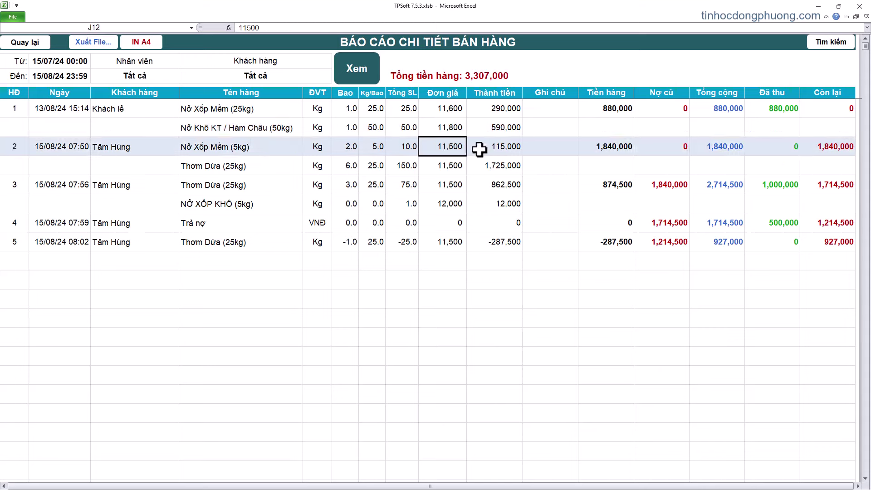
{"action": "left_click", "coordinate": [478, 147]}
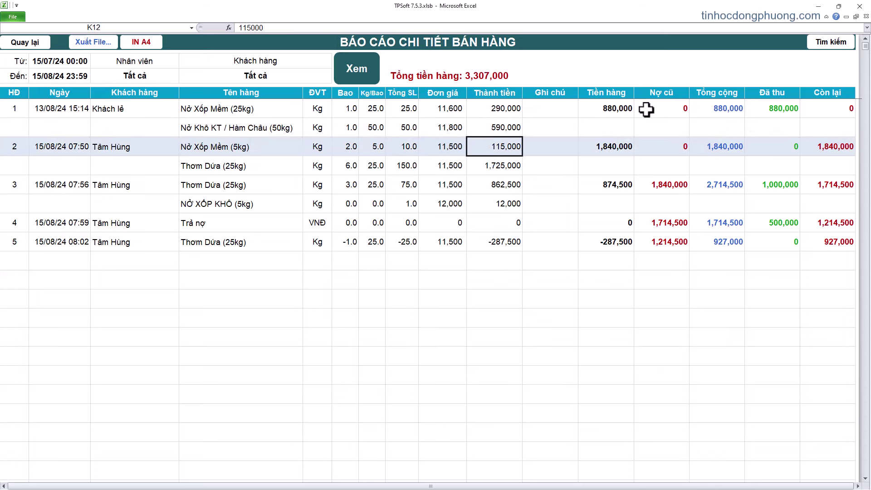
{"action": "left_click", "coordinate": [625, 151]}
{"action": "left_click", "coordinate": [679, 147]}
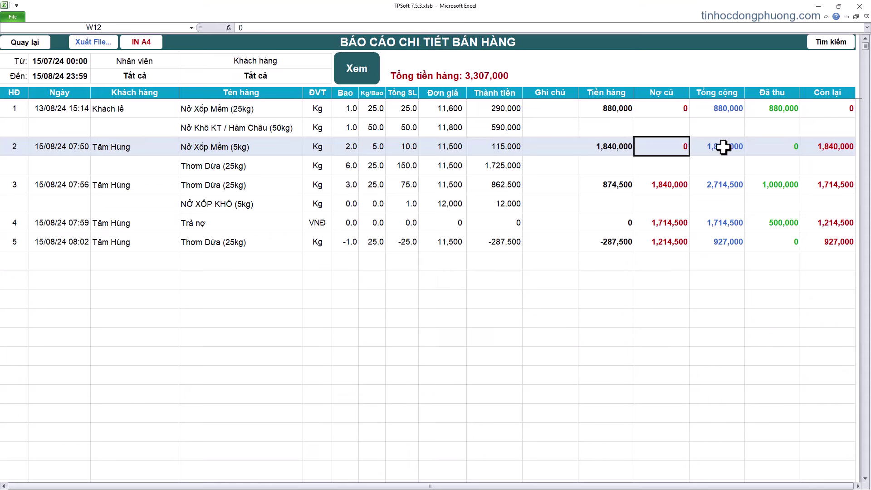
{"action": "left_click", "coordinate": [768, 146]}
{"action": "left_click", "coordinate": [816, 149]}
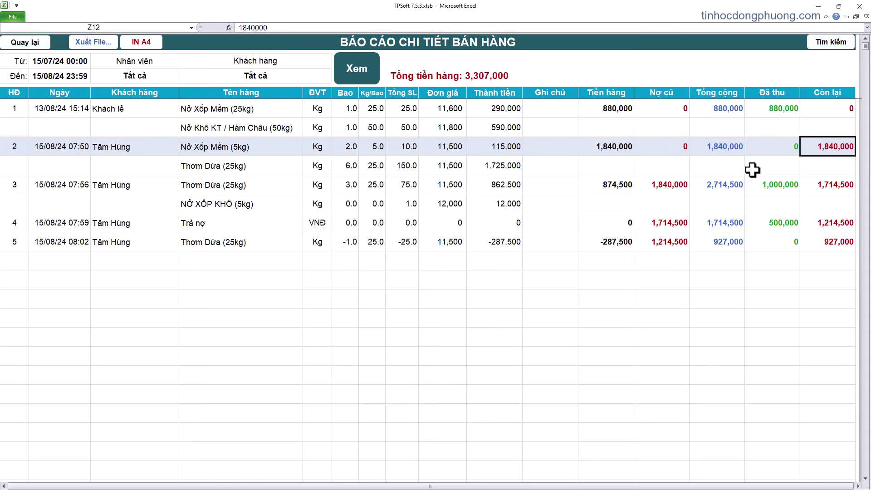
{"action": "left_click", "coordinate": [276, 76]}
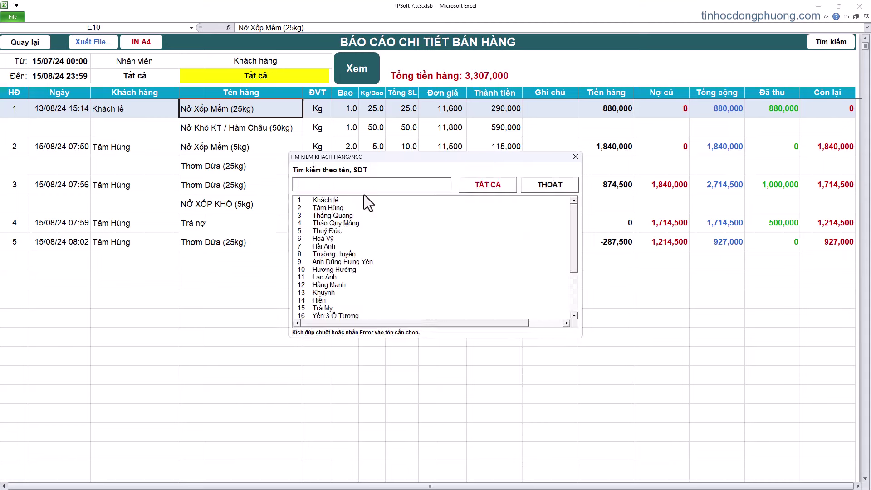
Step: Filter the report to one customer and show invoice 2's 1,840,000 balance carrying into invoice 3
{"action": "double_click", "coordinate": [336, 209]}
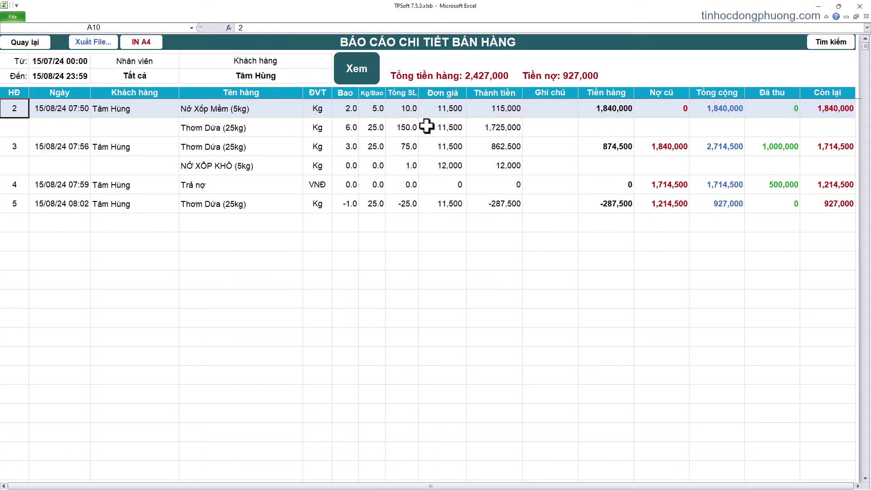
{"action": "left_click", "coordinate": [426, 128]}
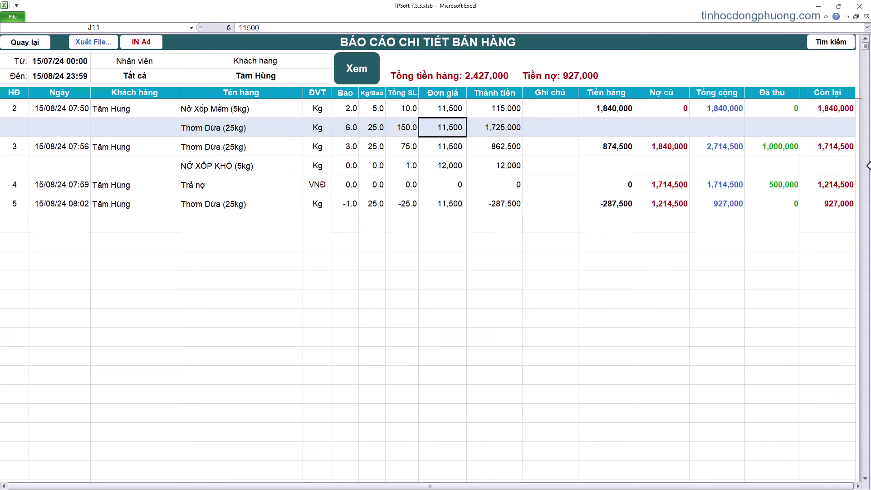
{"action": "left_click", "coordinate": [835, 109]}
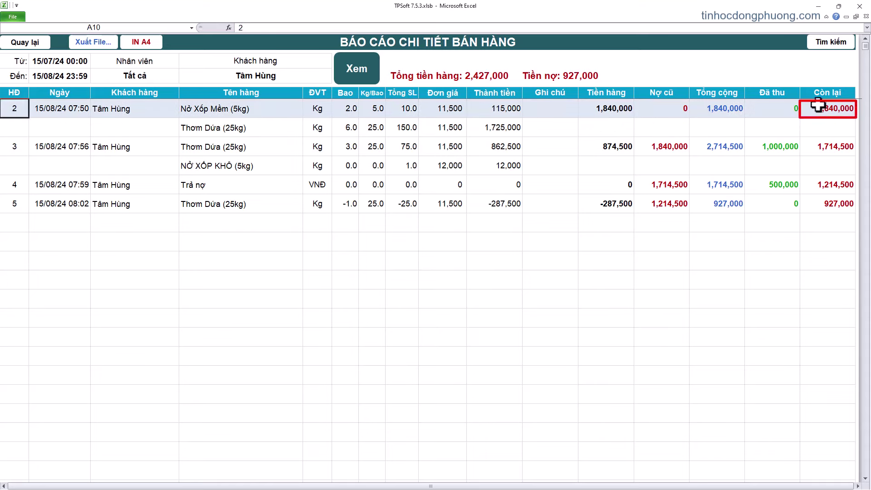
{"action": "left_click", "coordinate": [670, 147]}
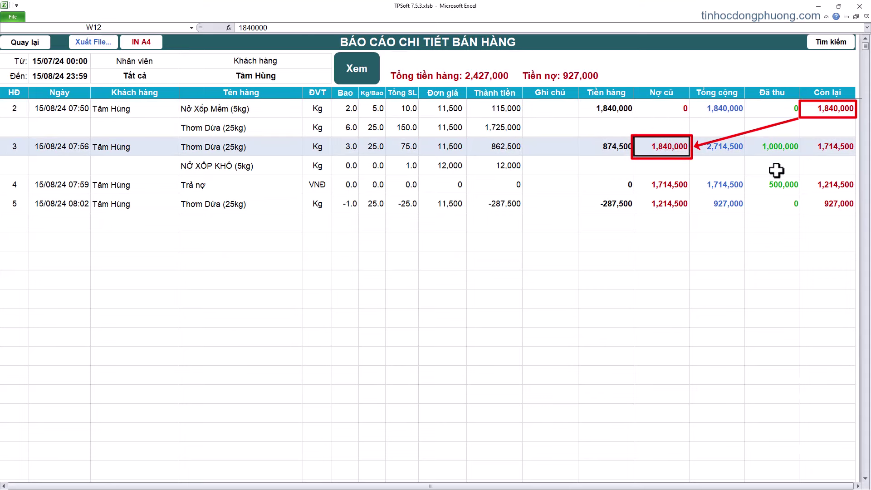
Step: Trace invoice 3 and 4 balances into the next previous debt, ending at 927,000 owed
{"action": "left_click", "coordinate": [832, 149]}
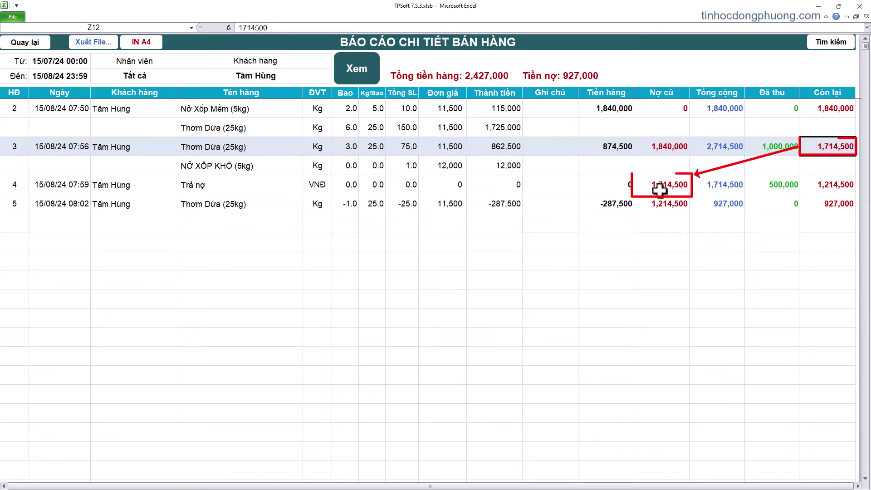
{"action": "left_click", "coordinate": [681, 185]}
{"action": "left_click", "coordinate": [837, 186]}
{"action": "left_click", "coordinate": [678, 204]}
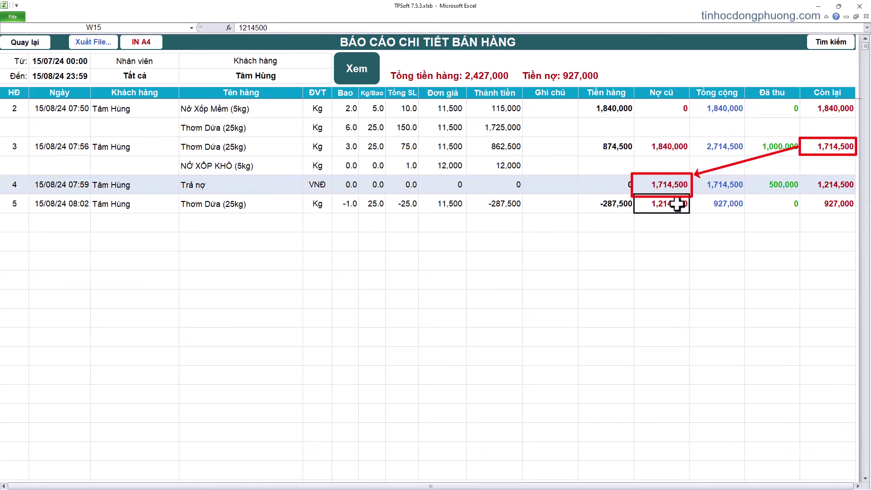
{"action": "left_click", "coordinate": [835, 206]}
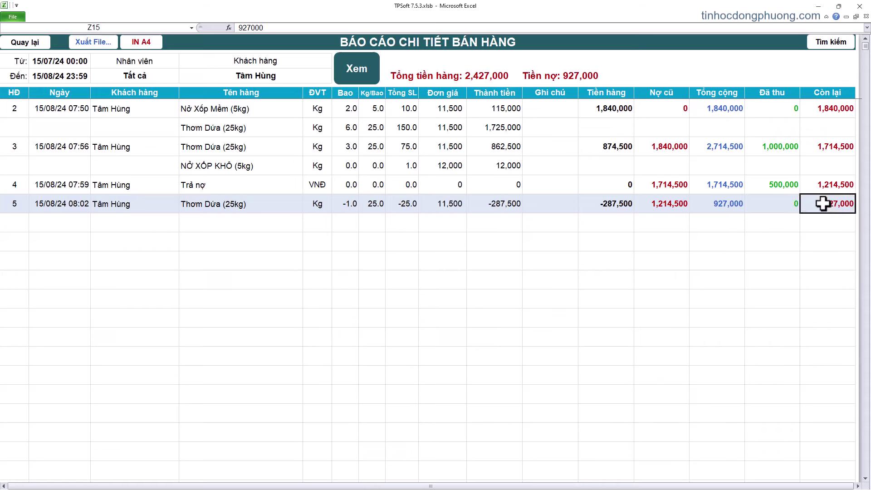
Step: Export the sales detail report to Excel and inspect item names and amount columns
{"action": "left_click", "coordinate": [89, 43]}
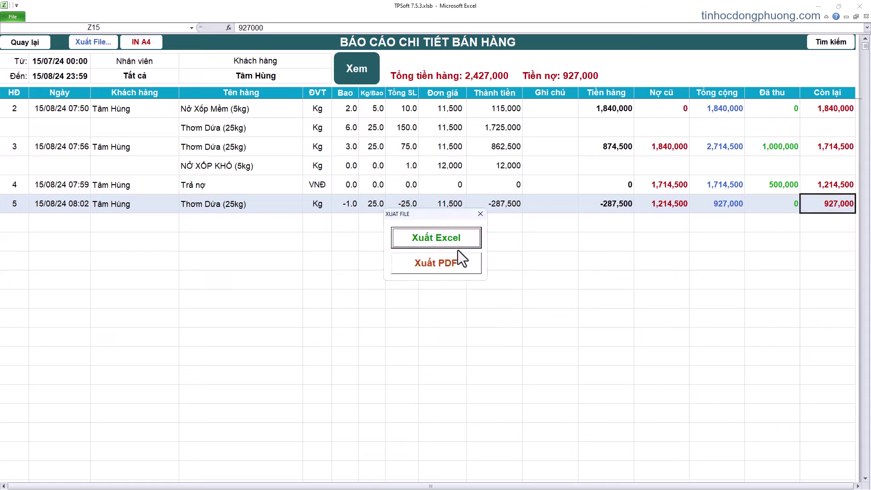
{"action": "left_click", "coordinate": [441, 237]}
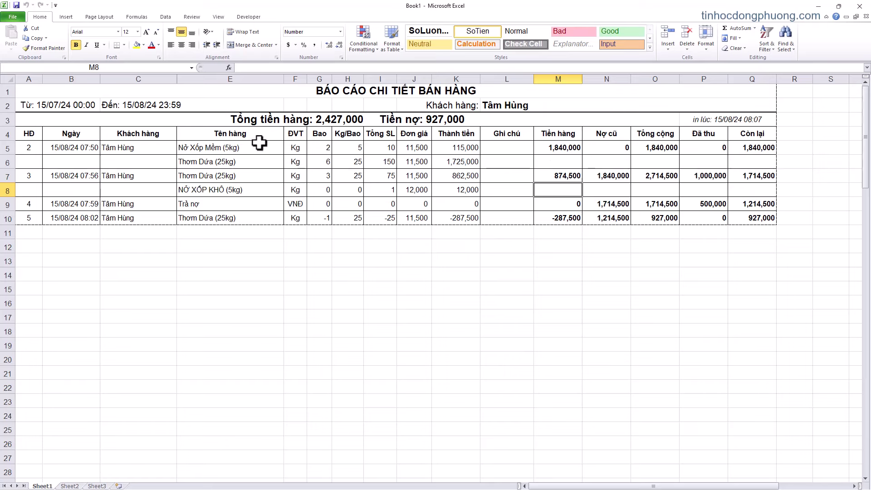
{"action": "left_click_drag", "start_coordinate": [254, 154], "coordinate": [249, 218]}
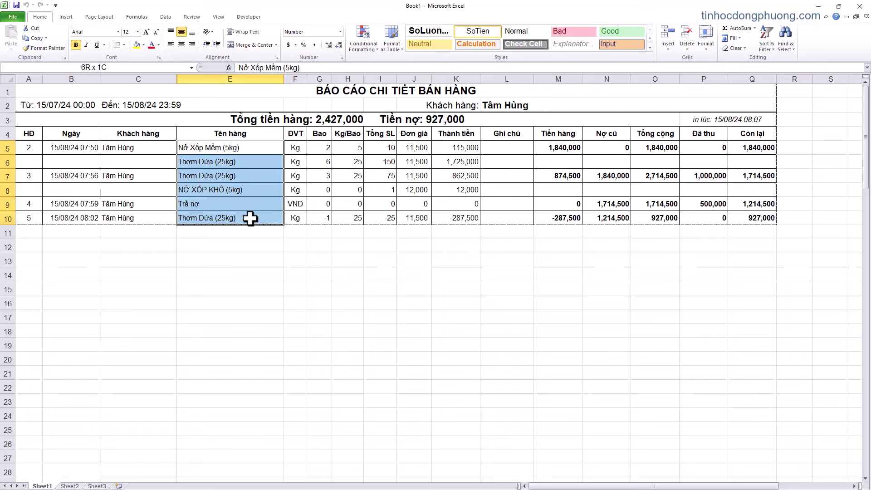
{"action": "mouse_move", "coordinate": [573, 150]}
{"action": "left_mouse_down"}
{"action": "mouse_move", "coordinate": [603, 152]}
{"action": "mouse_move", "coordinate": [756, 219]}
{"action": "left_mouse_up"}
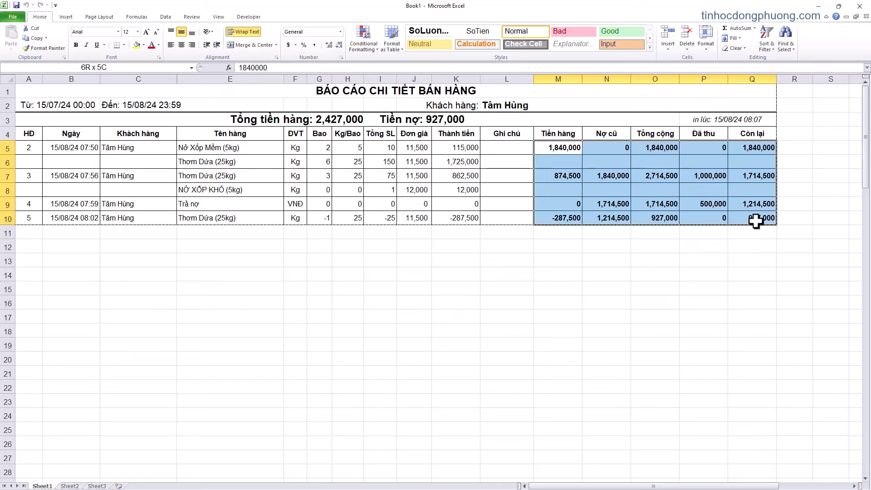
{"action": "left_click", "coordinate": [758, 221]}
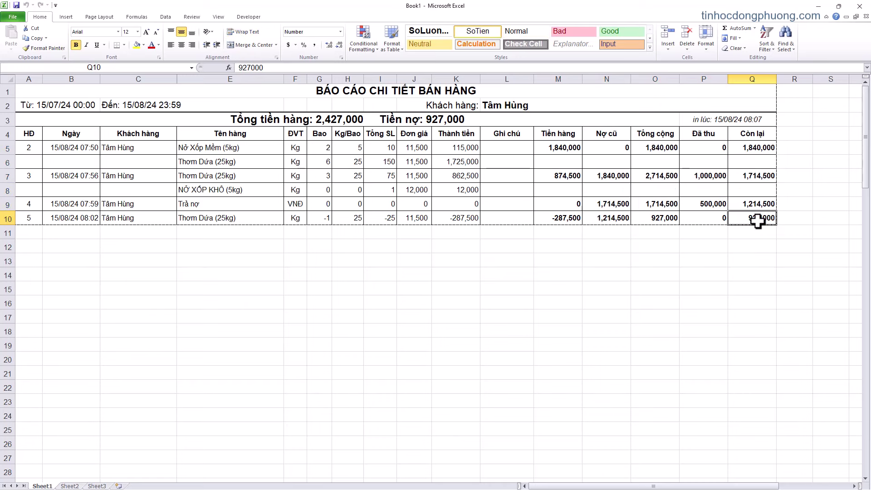
Step: Close the exported Book1 without saving and return to TPSoft's reports list
{"action": "left_click", "coordinate": [860, 6]}
{"action": "left_click", "coordinate": [434, 259]}
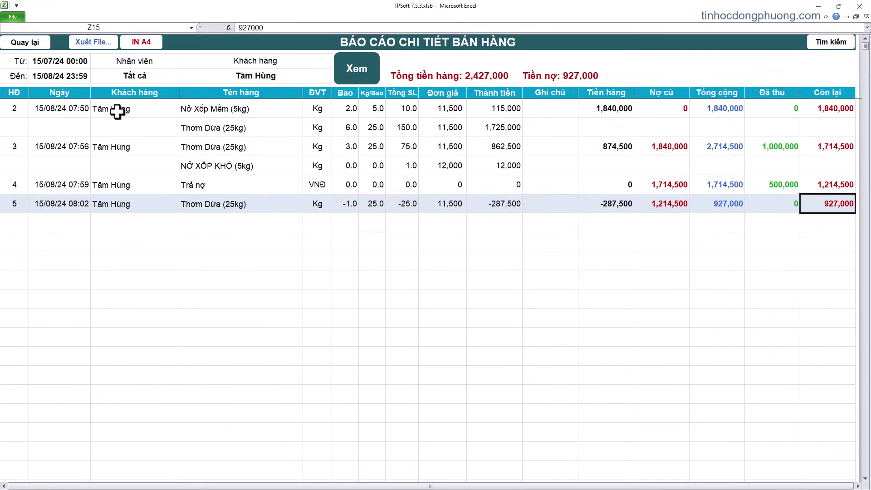
{"action": "left_click", "coordinate": [12, 43]}
{"action": "left_click", "coordinate": [540, 328]}
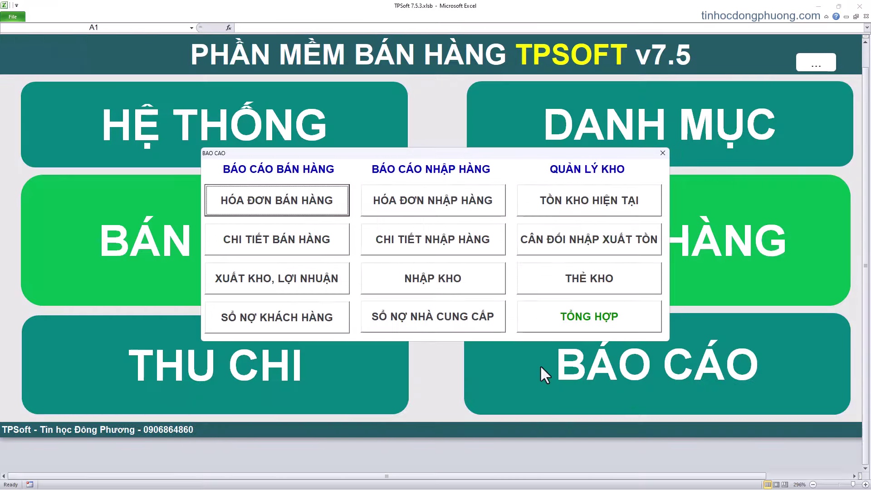
Step: Load the goods-out and profit report for 15/07/24 to 15/08/24
{"action": "left_click", "coordinate": [302, 278]}
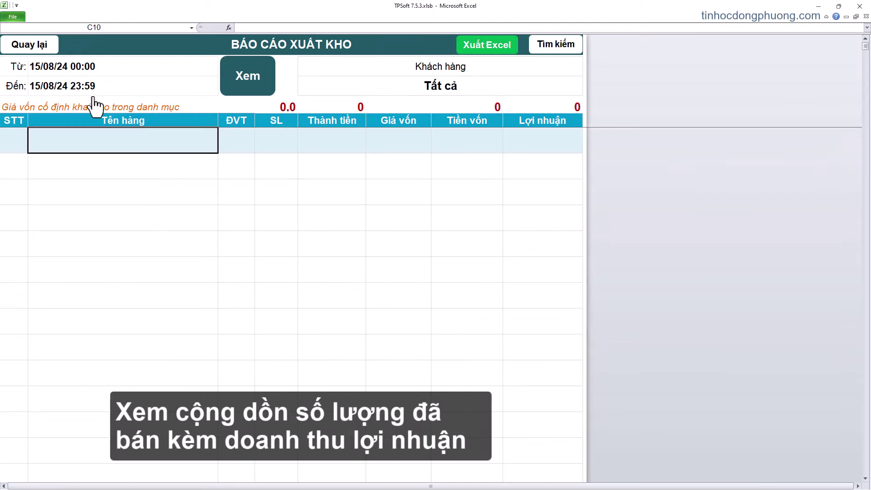
{"action": "left_click", "coordinate": [51, 88]}
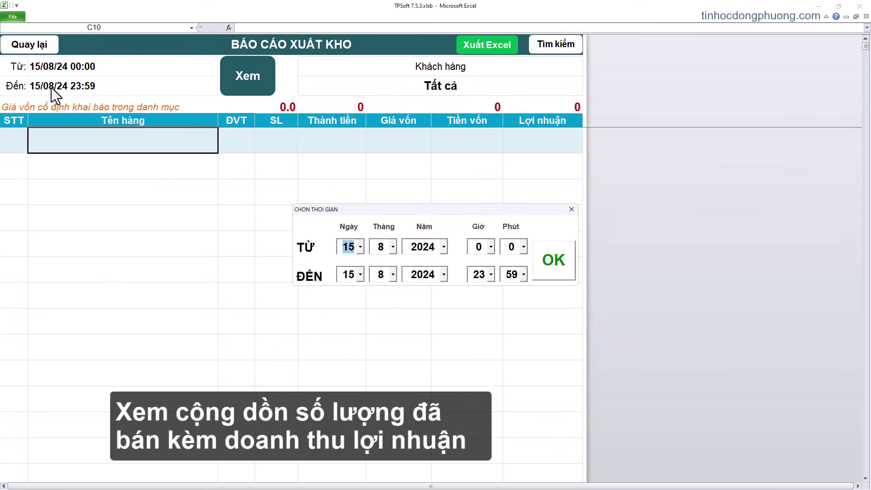
{"action": "left_click", "coordinate": [393, 247]}
{"action": "left_click", "coordinate": [400, 290]}
{"action": "left_click", "coordinate": [553, 265]}
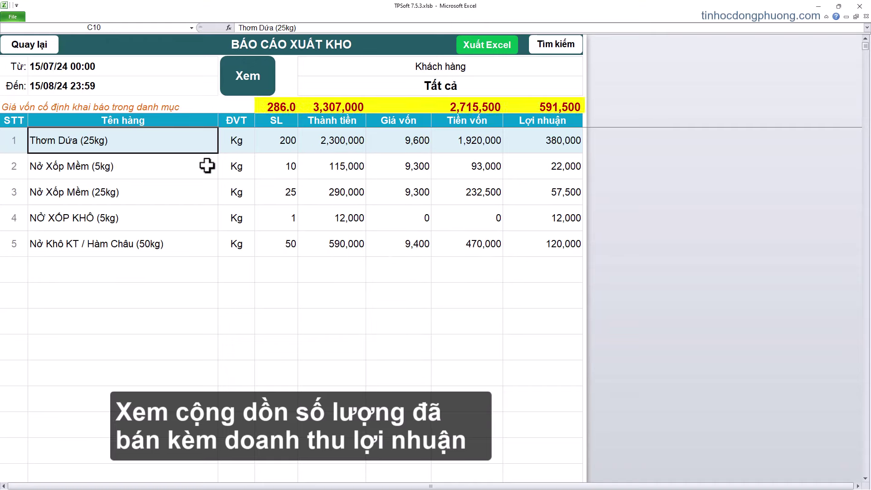
Step: Review Thơm Dứa (25kg): quantity 200, cost price 9,600, total cost 1,920,000, profit 380,000
{"action": "left_click", "coordinate": [123, 172]}
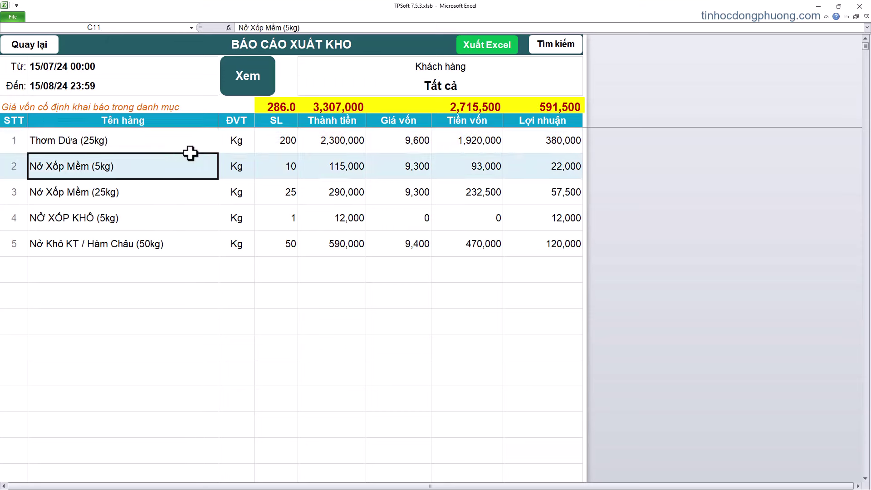
{"action": "left_click", "coordinate": [252, 162]}
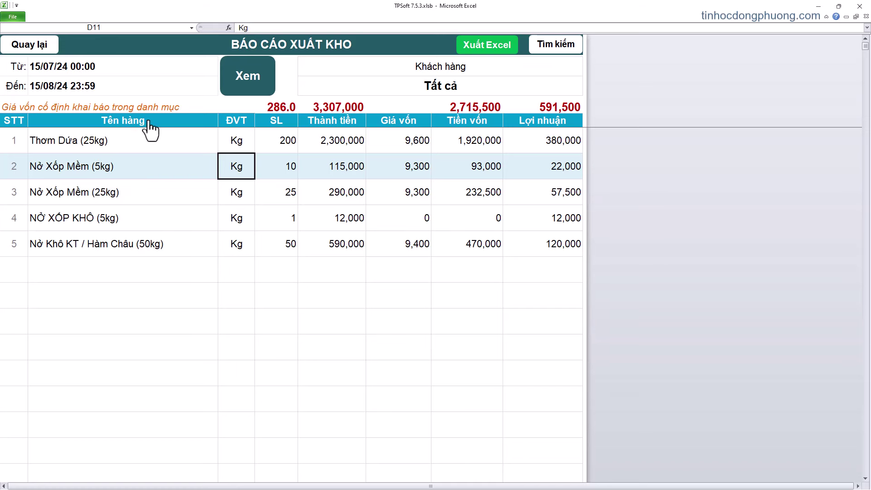
{"action": "left_click", "coordinate": [266, 144]}
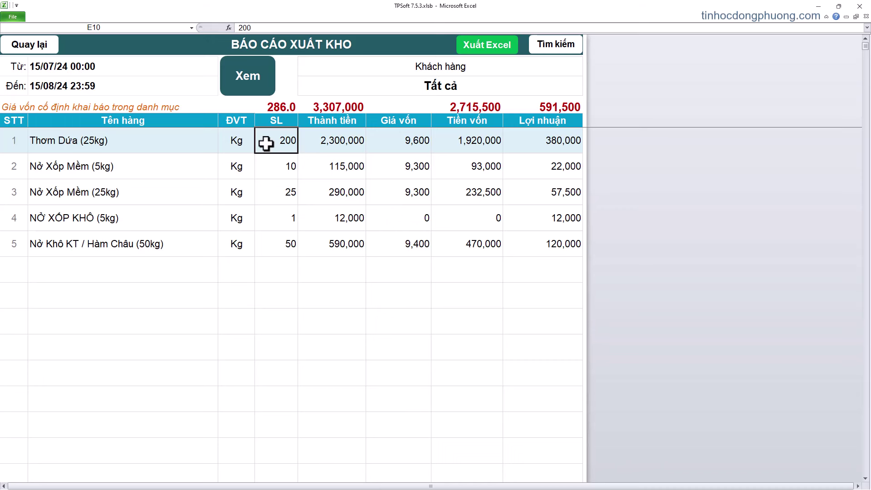
{"action": "left_click", "coordinate": [328, 153]}
{"action": "left_click", "coordinate": [400, 141]}
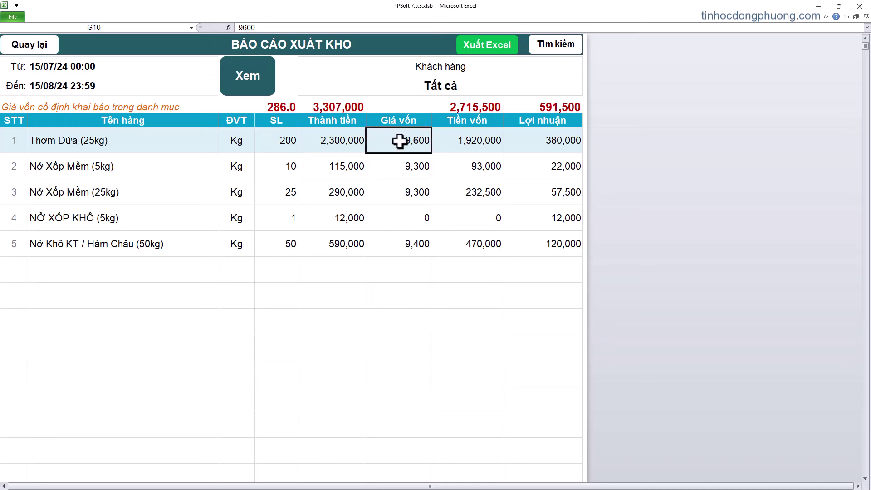
{"action": "left_click", "coordinate": [463, 146]}
{"action": "left_click", "coordinate": [520, 142]}
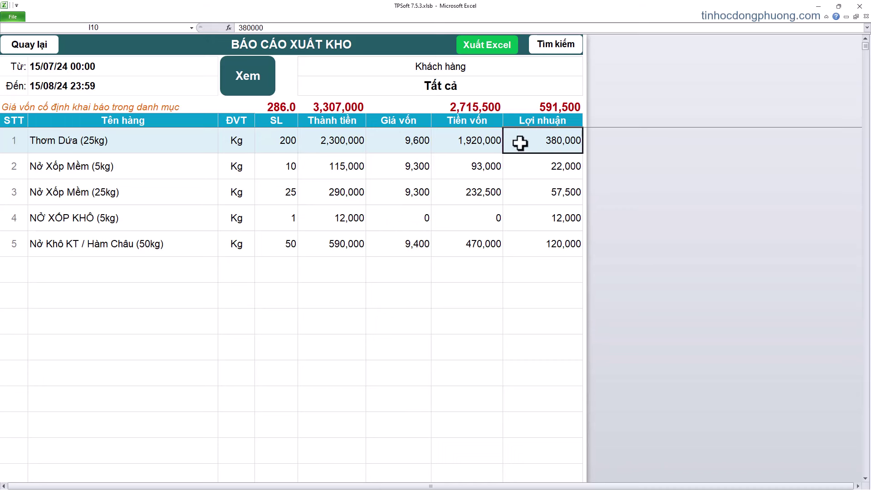
Step: Narrow the profit report to one chosen customer, then return to the main menu
{"action": "left_click", "coordinate": [447, 88]}
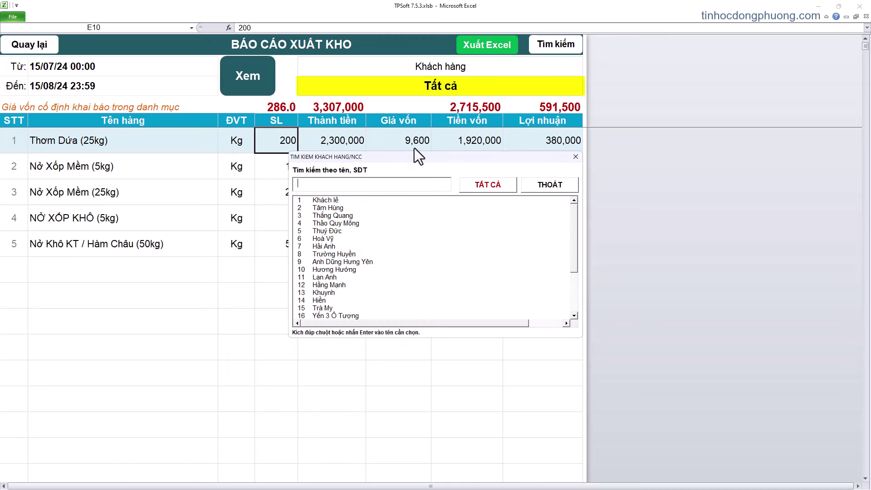
{"action": "double_click", "coordinate": [327, 208]}
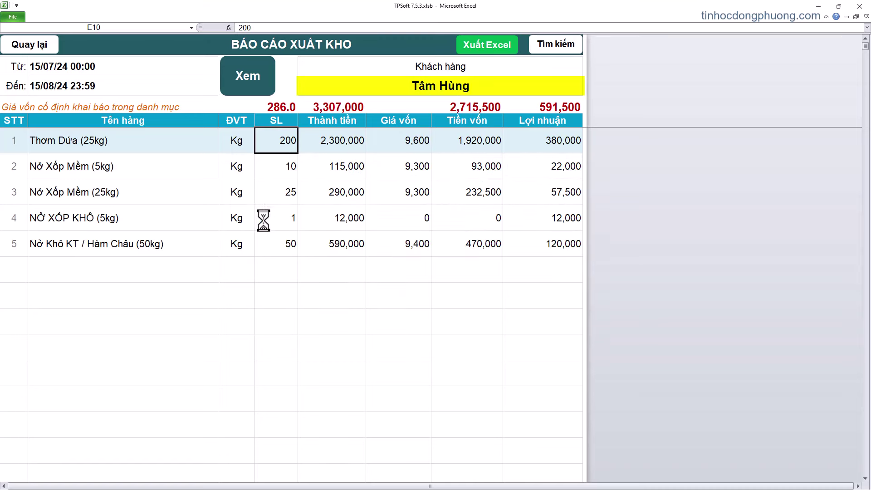
{"action": "left_click", "coordinate": [155, 169]}
{"action": "left_click", "coordinate": [17, 45]}
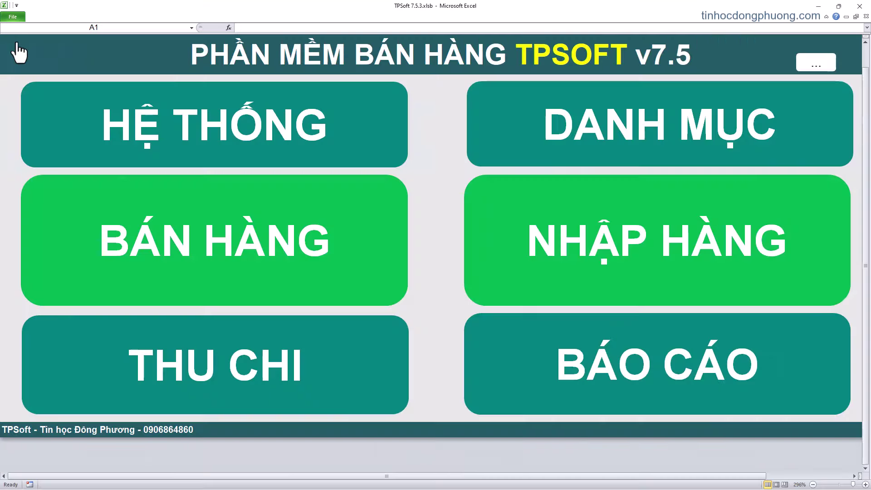
Step: Open the customer debt book and check the customer's 927,000 debt
{"action": "left_click", "coordinate": [632, 353]}
{"action": "left_click", "coordinate": [284, 309]}
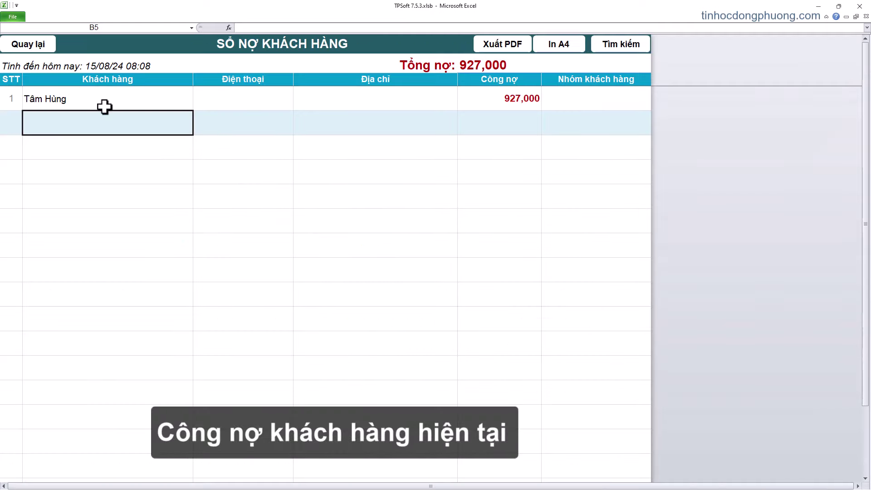
{"action": "left_click_drag", "start_coordinate": [103, 107], "coordinate": [486, 96]}
{"action": "left_click", "coordinate": [485, 97]}
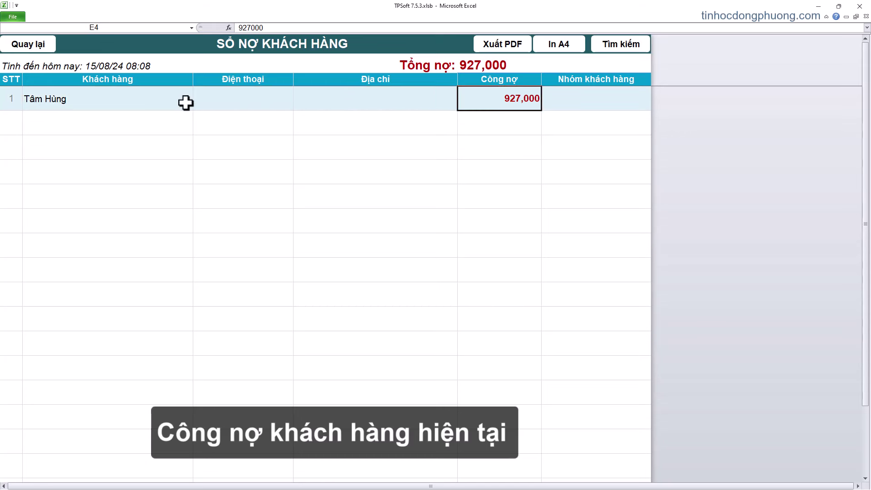
{"action": "left_click", "coordinate": [130, 104]}
{"action": "left_click", "coordinate": [506, 101]}
{"action": "left_click", "coordinate": [500, 149]}
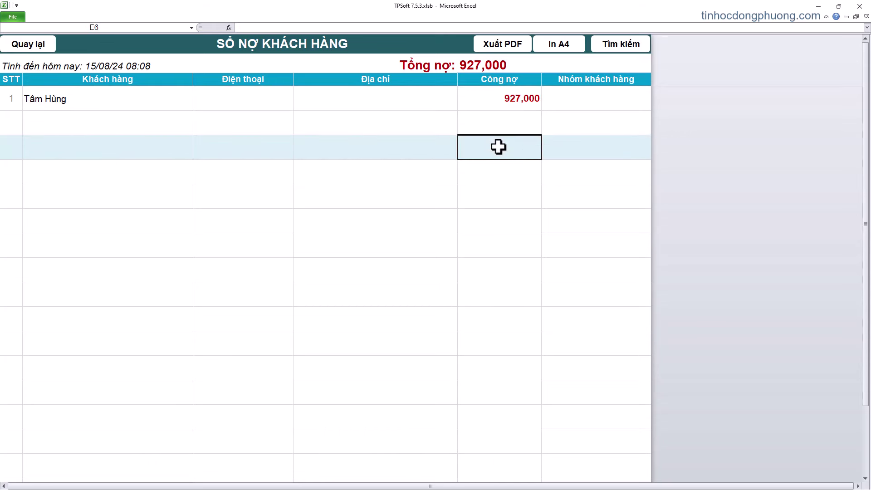
Step: Open the sales details behind the 927,000 debt, then return to the reports list
{"action": "left_click", "coordinate": [487, 101]}
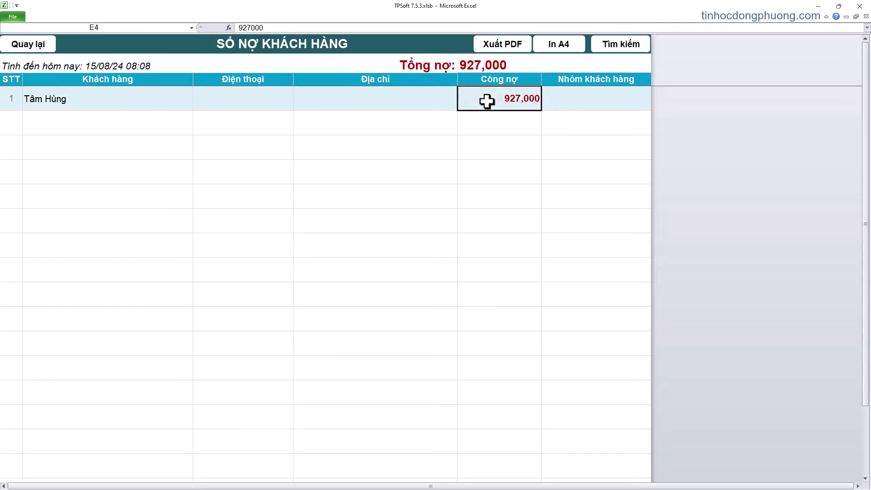
{"action": "left_click", "coordinate": [413, 249]}
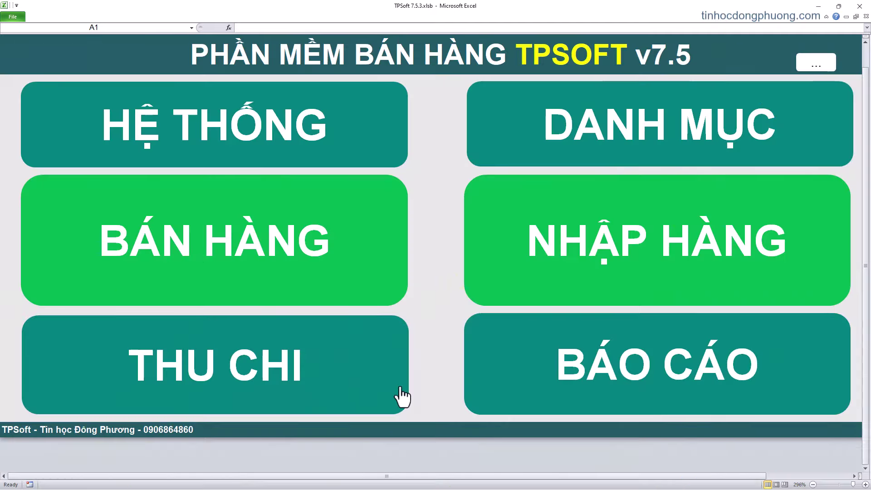
{"action": "left_click", "coordinate": [522, 380]}
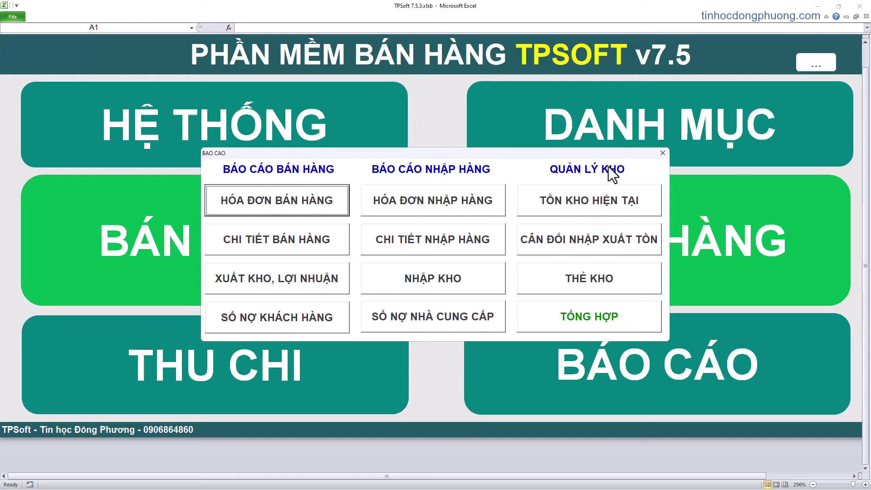
{"action": "left_click", "coordinate": [579, 207]}
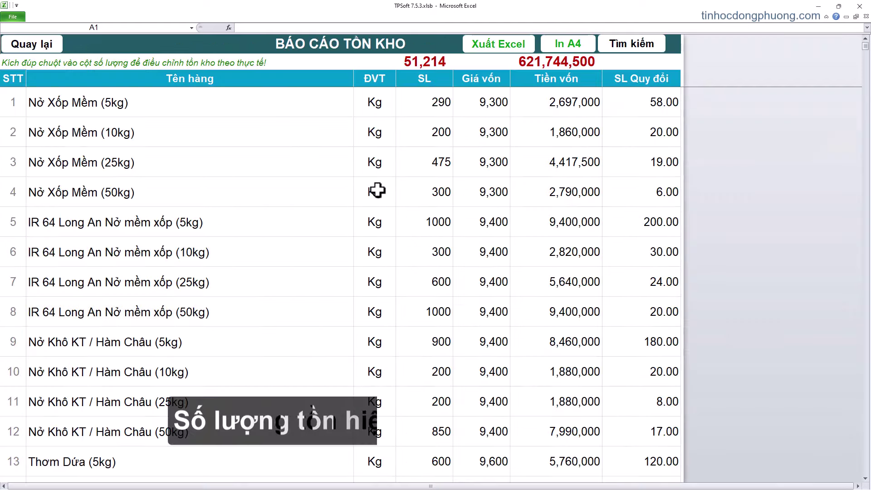
{"action": "left_click", "coordinate": [427, 124]}
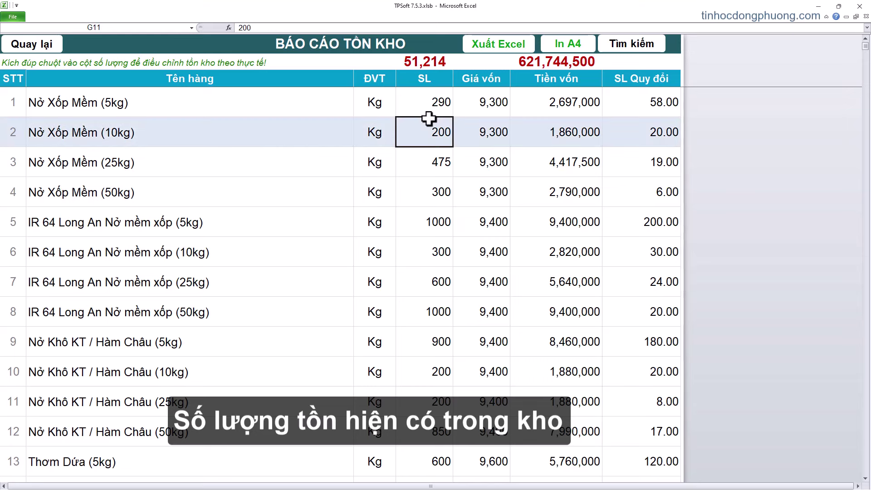
{"action": "left_click", "coordinate": [433, 105]}
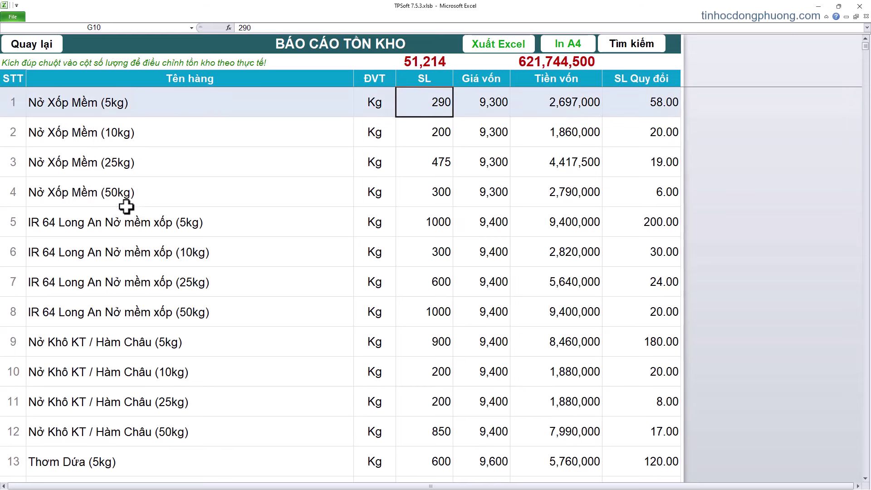
{"action": "left_click", "coordinate": [69, 101]}
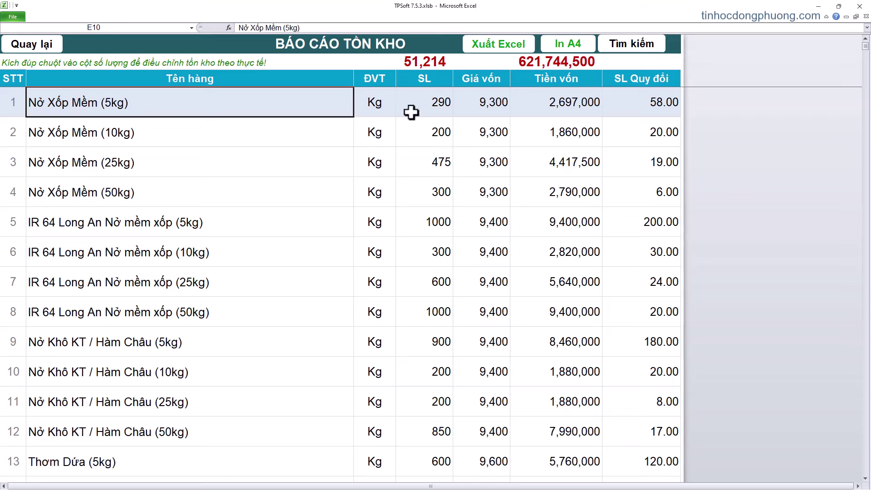
{"action": "left_click", "coordinate": [435, 105]}
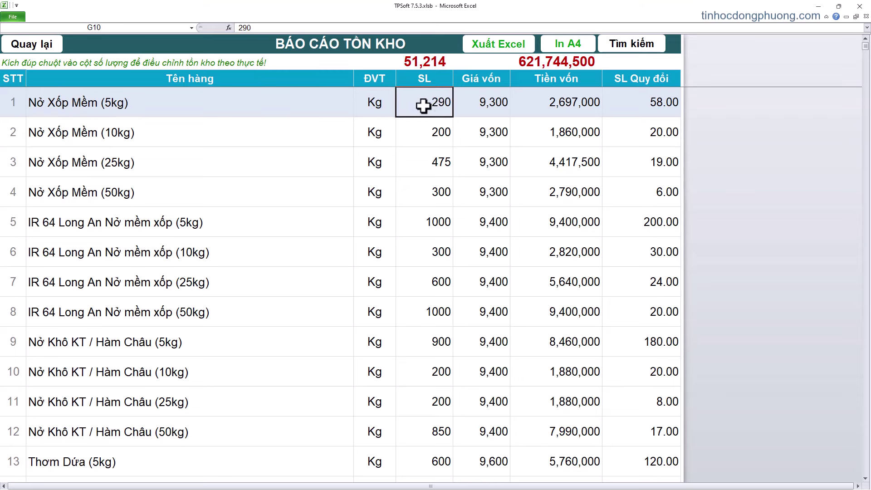
{"action": "left_click", "coordinate": [632, 112]}
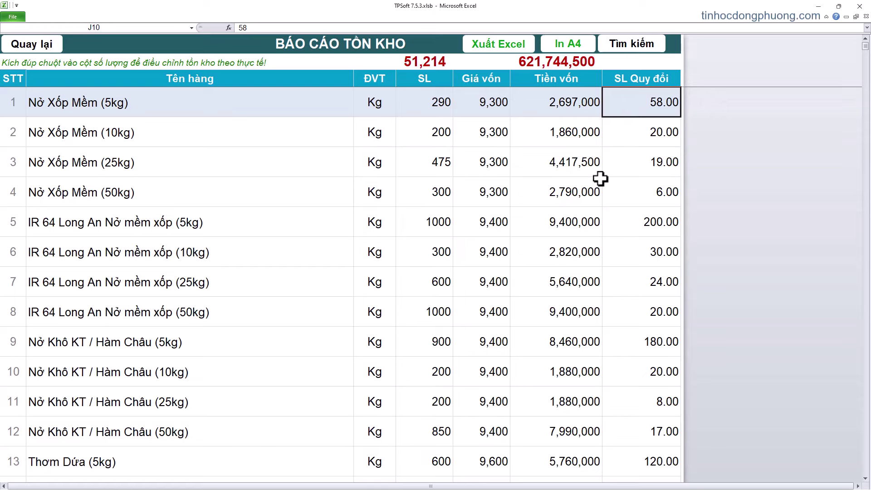
{"action": "left_click", "coordinate": [440, 112]}
{"action": "left_click", "coordinate": [485, 119]}
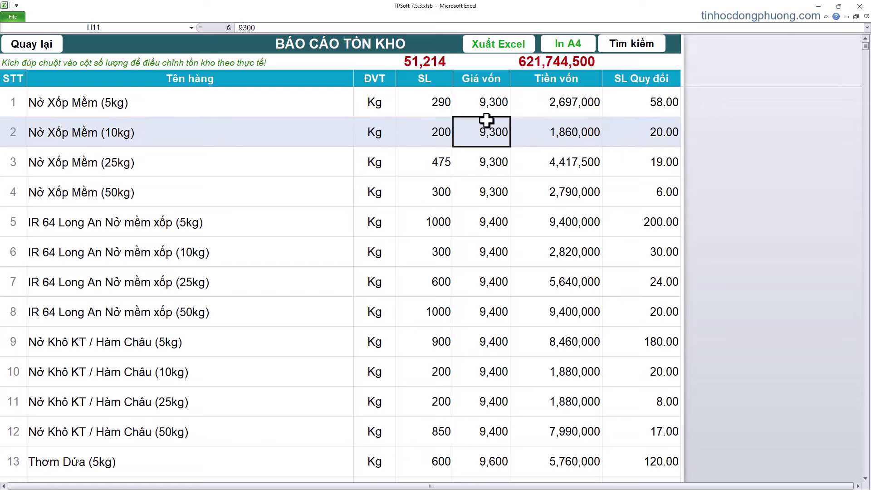
{"action": "left_click", "coordinate": [579, 125]}
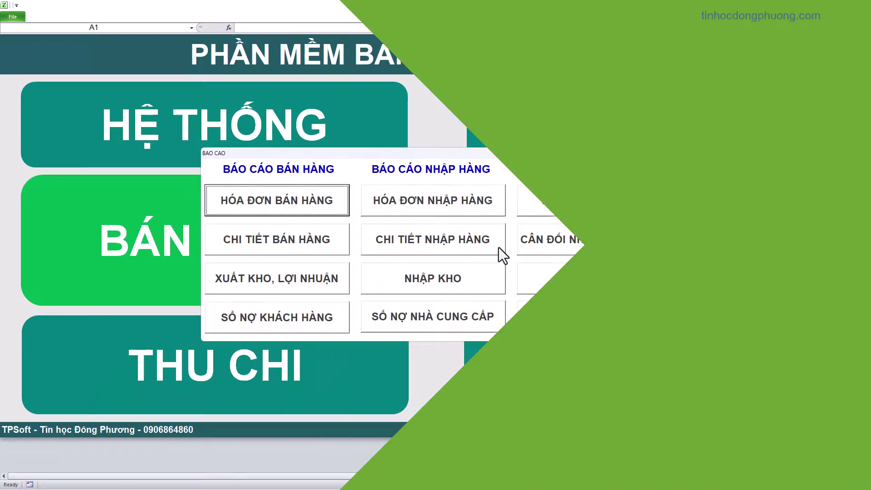
Step: Load the stock in/out balance report and check Nở Xốp Mềm (25kg) closing stock 475
{"action": "left_click", "coordinate": [578, 236]}
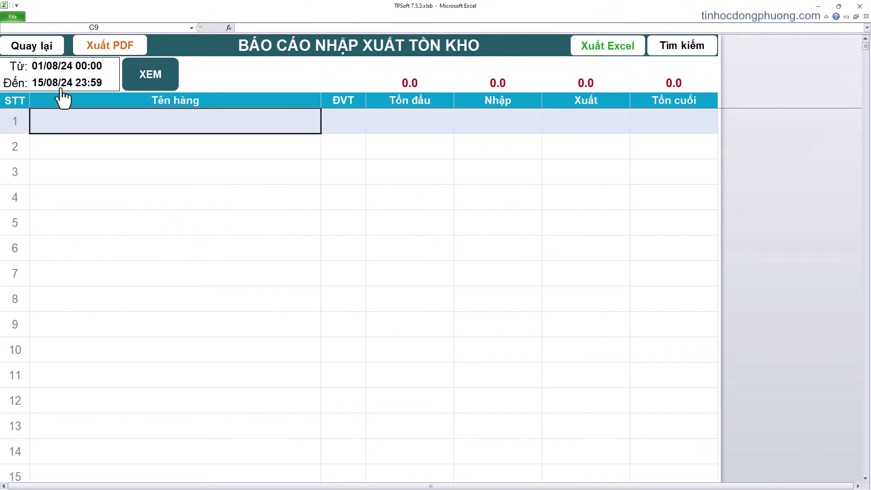
{"action": "left_click", "coordinate": [163, 77]}
{"action": "left_click", "coordinate": [439, 222]}
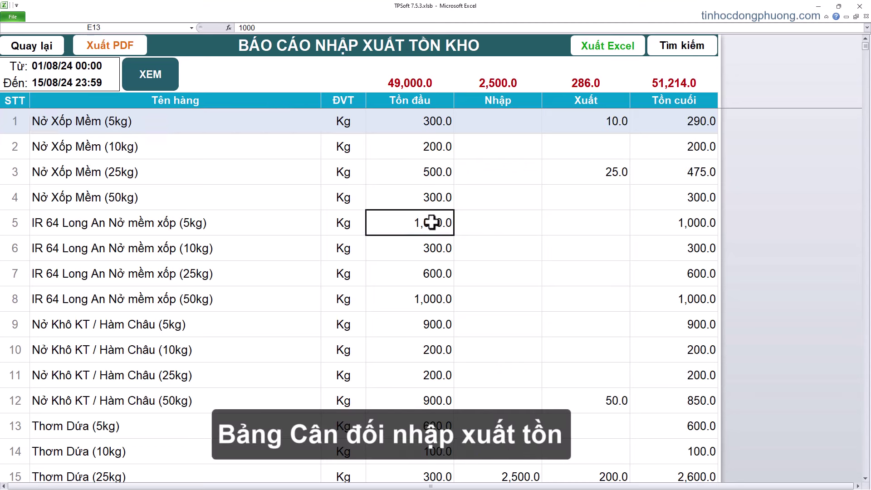
{"action": "left_click", "coordinate": [505, 229]}
{"action": "left_click", "coordinate": [646, 163]}
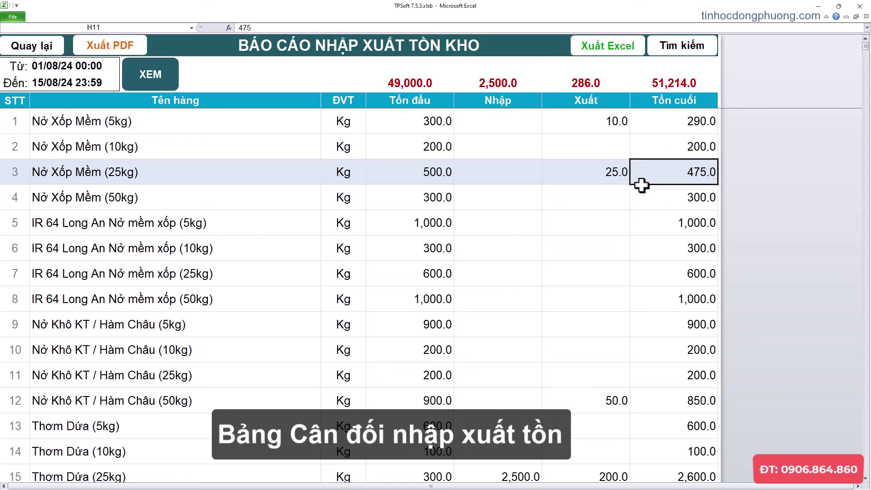
Step: Check Thơm Dứa (25kg): opening 300, incoming 2,500, outgoing 200, closing 2,600
{"action": "scroll", "coordinate": [632, 213], "scroll_direction": "down", "scroll_amount": 2}
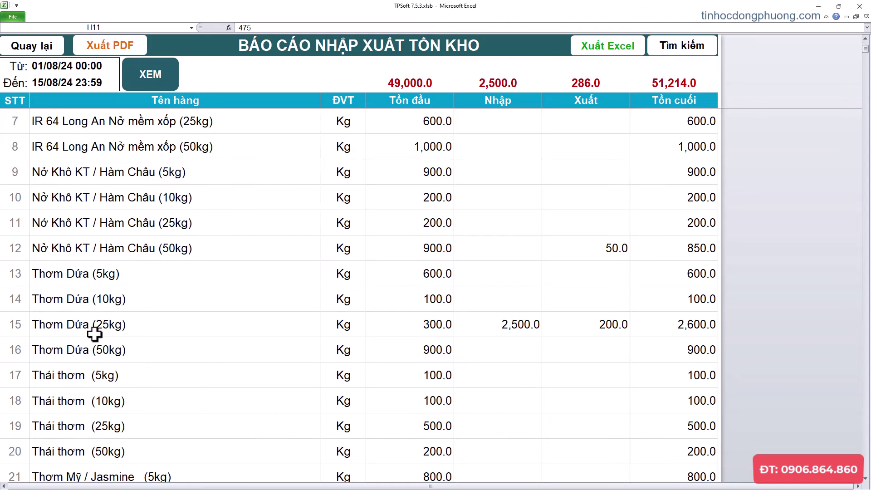
{"action": "left_click", "coordinate": [96, 331]}
{"action": "left_click", "coordinate": [438, 323]}
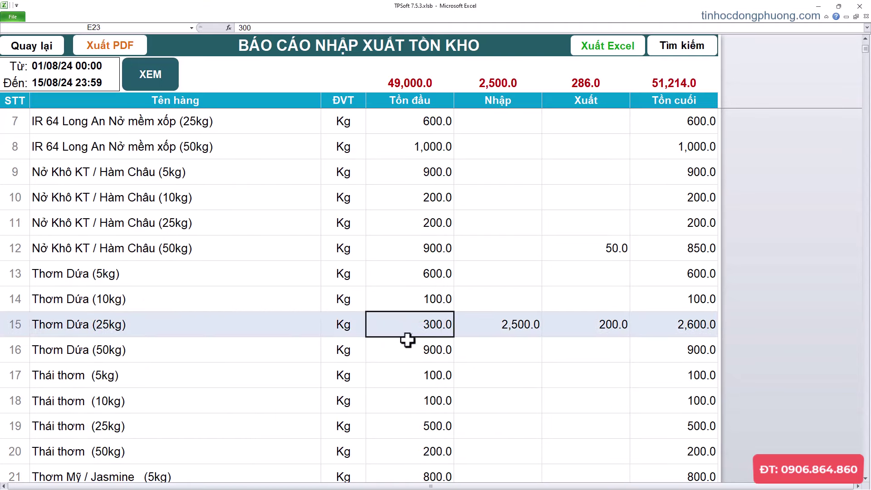
{"action": "left_click", "coordinate": [536, 327]}
{"action": "left_click", "coordinate": [598, 327]}
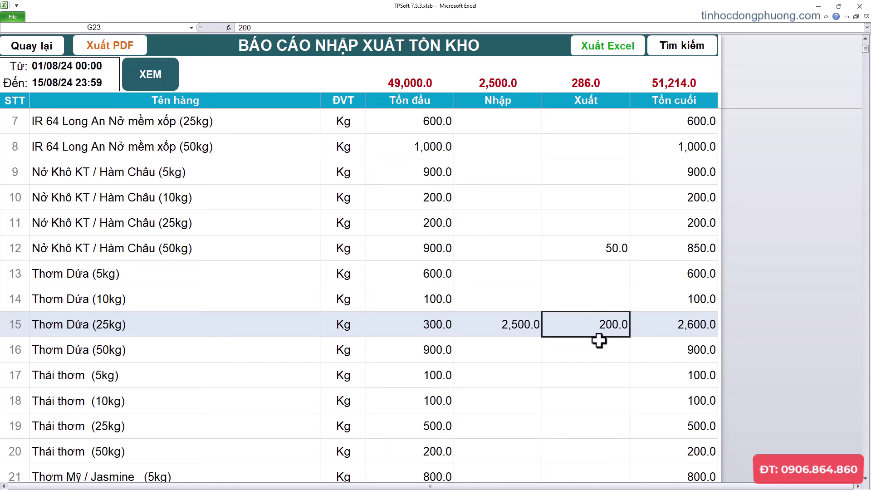
{"action": "left_click", "coordinate": [687, 326]}
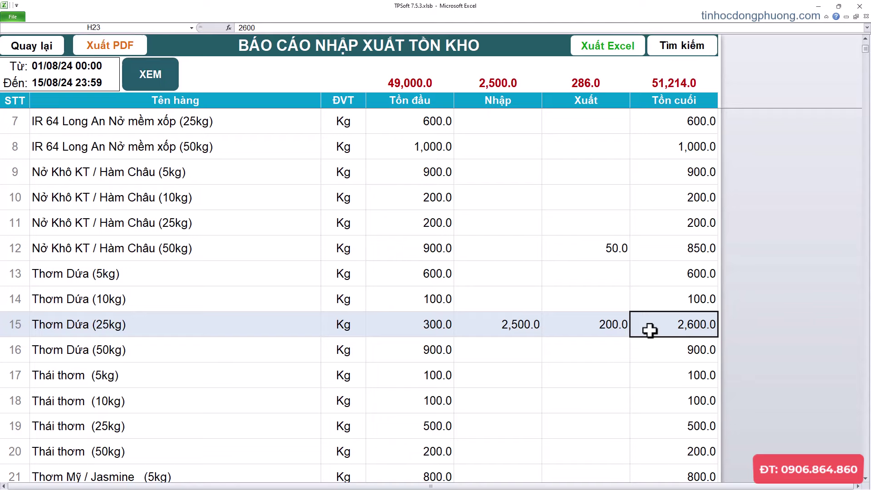
{"action": "left_click", "coordinate": [585, 331]}
{"action": "left_click", "coordinate": [489, 331]}
{"action": "left_click", "coordinate": [398, 348]}
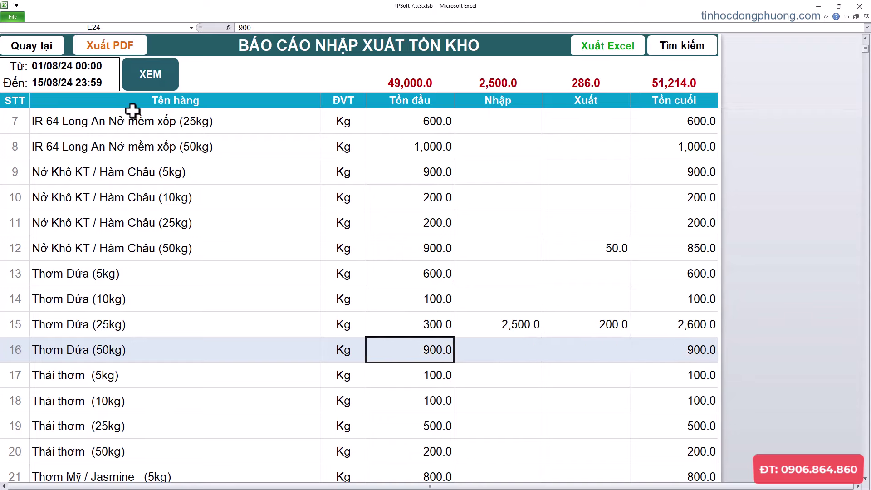
Step: Go back to the main menu and open the stock card report
{"action": "left_click", "coordinate": [34, 49]}
{"action": "left_click", "coordinate": [615, 411]}
{"action": "left_click", "coordinate": [590, 290]}
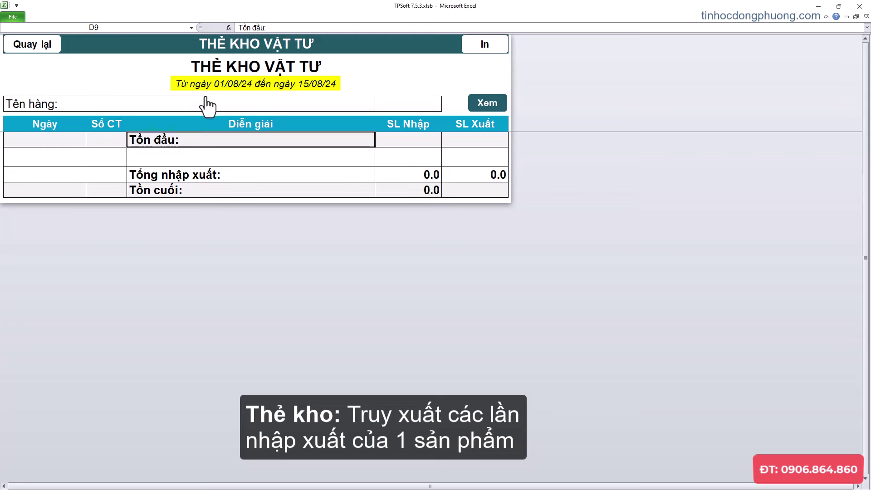
Step: Load the 01/08/24–15/08/24 stock card for Thơm Dứa (25kg)
{"action": "left_click", "coordinate": [338, 84]}
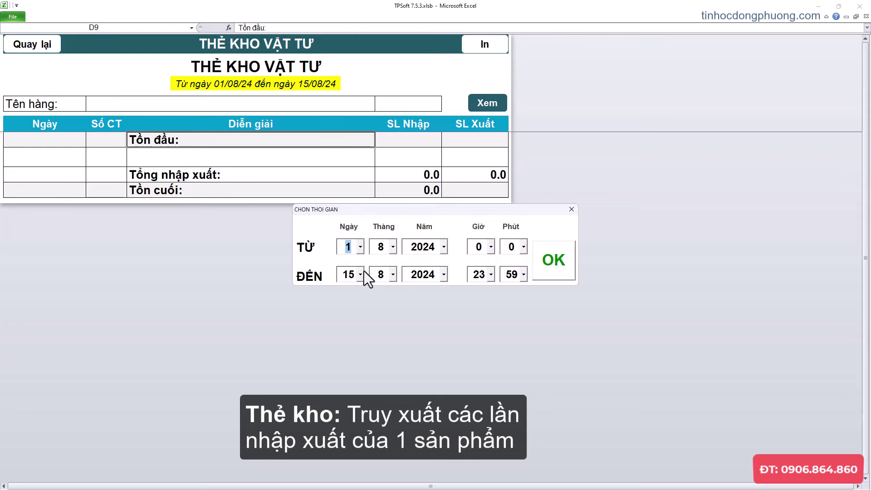
{"action": "left_click", "coordinate": [552, 271]}
{"action": "left_click", "coordinate": [190, 107]}
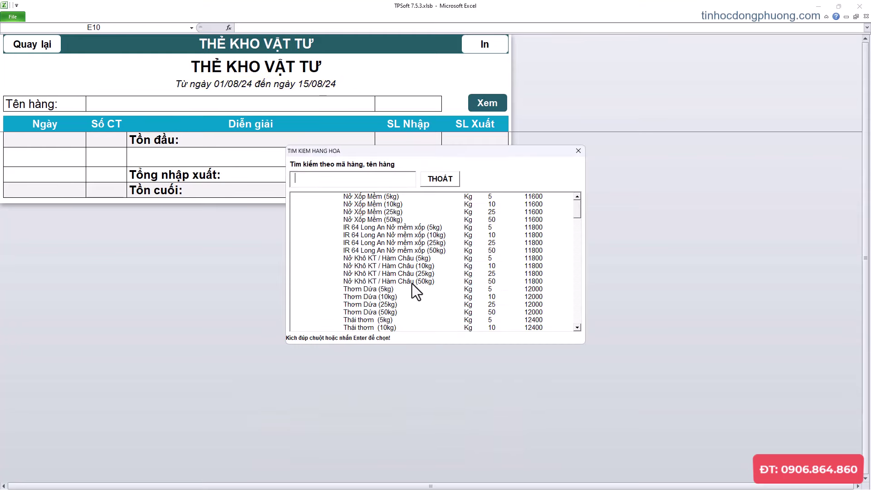
{"action": "double_click", "coordinate": [386, 304]}
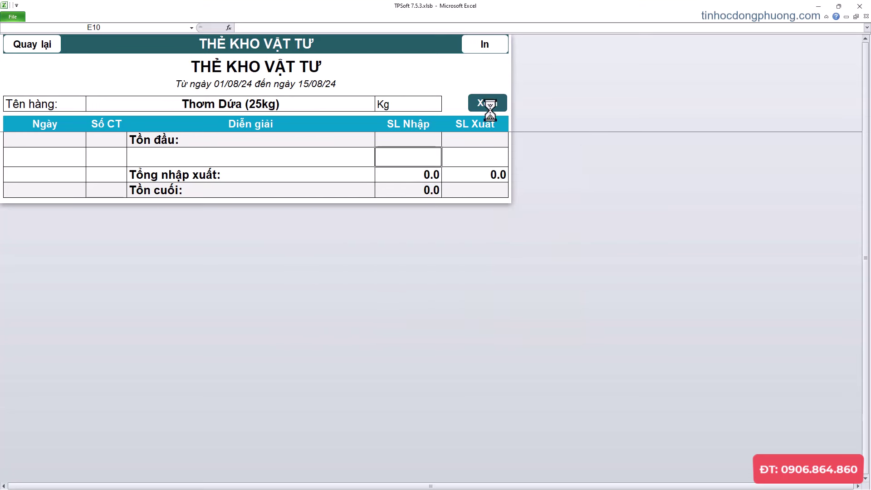
{"action": "left_click", "coordinate": [488, 104]}
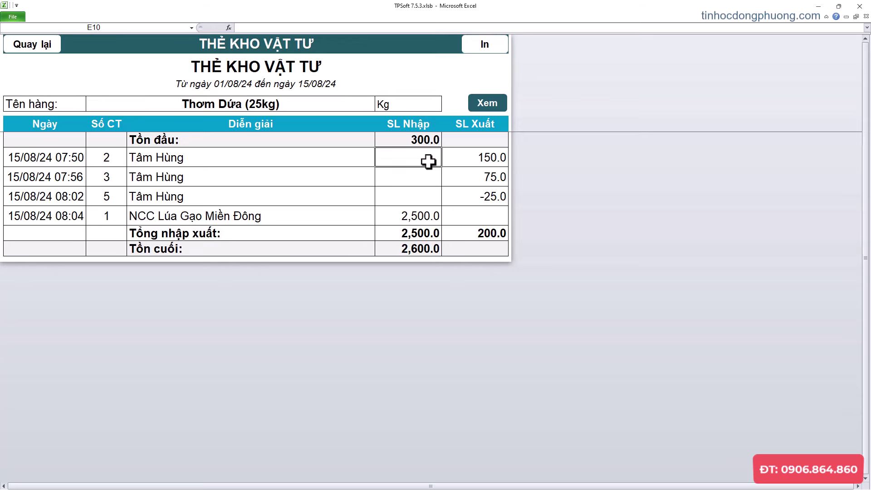
Step: Review sales 150.0 and 75.0, return -25.0, 2,500.0 purchase from NCC Lúa Gạo Miền Đông, closing 2,600.0
{"action": "left_click_drag", "start_coordinate": [453, 159], "coordinate": [466, 184]}
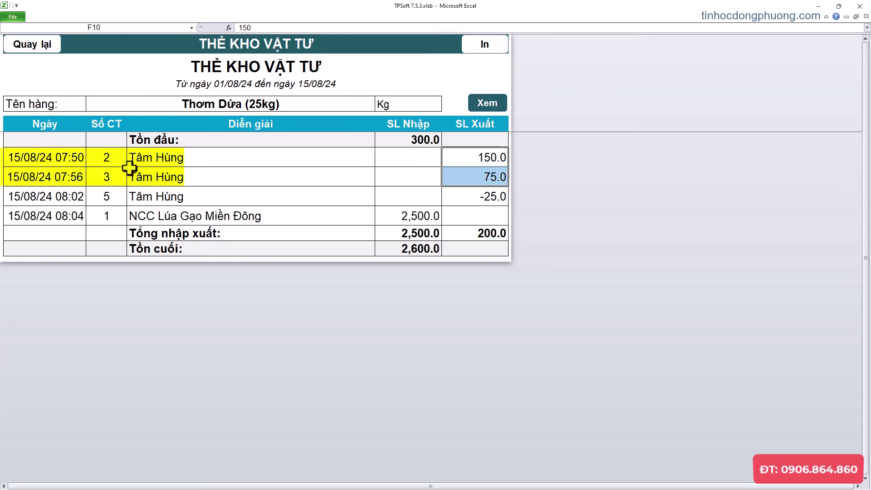
{"action": "left_click", "coordinate": [495, 200]}
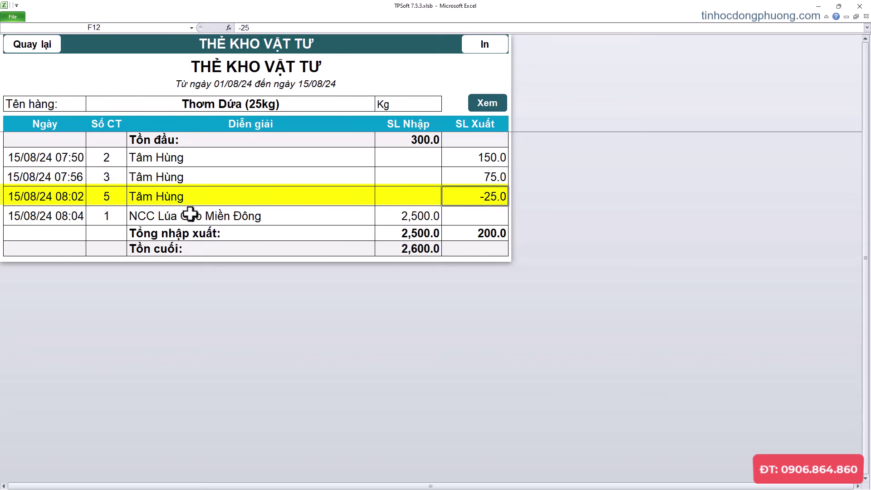
{"action": "key", "text": "Down"}
{"action": "key", "text": "Left"}
{"action": "left_click", "coordinate": [16, 212]}
{"action": "left_click", "coordinate": [229, 215]}
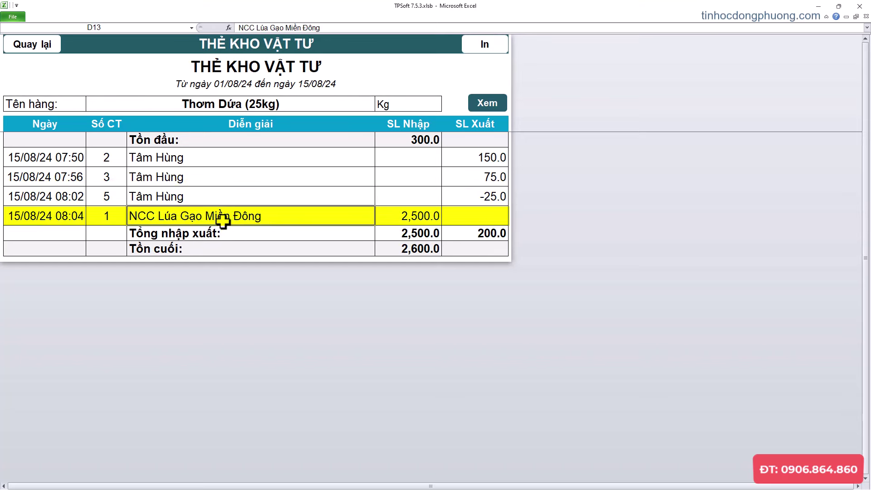
{"action": "left_click", "coordinate": [420, 218]}
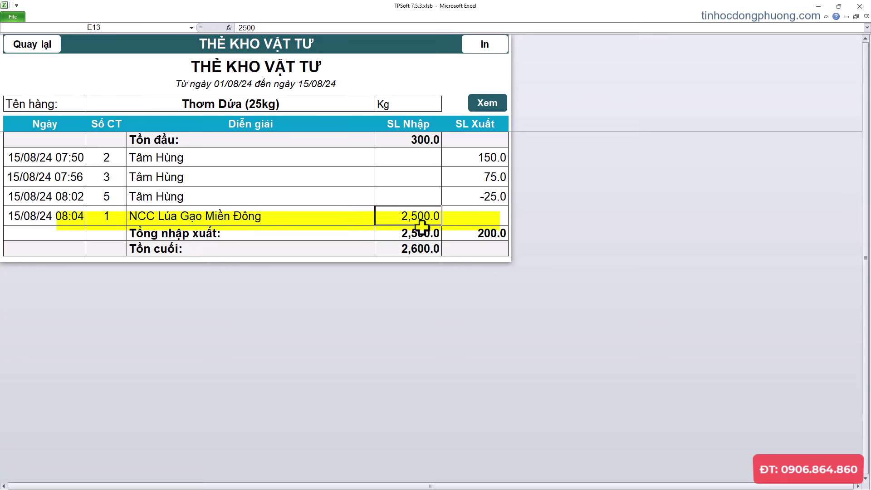
{"action": "left_click", "coordinate": [419, 247]}
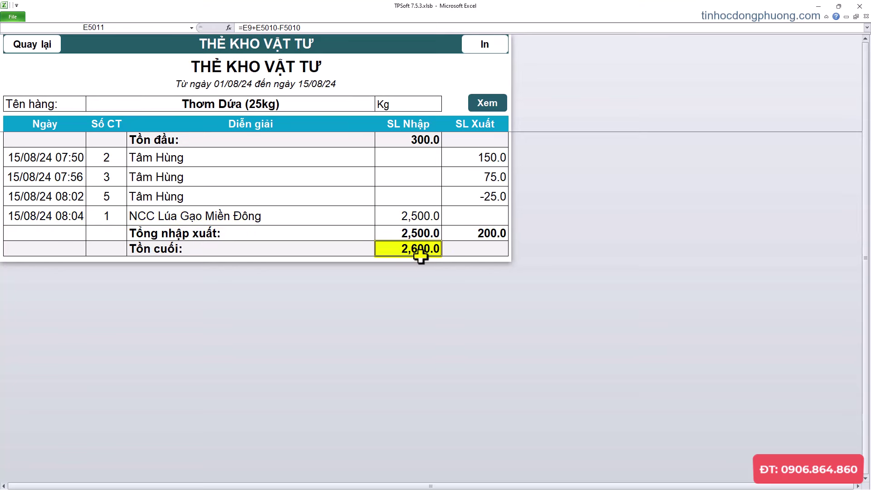